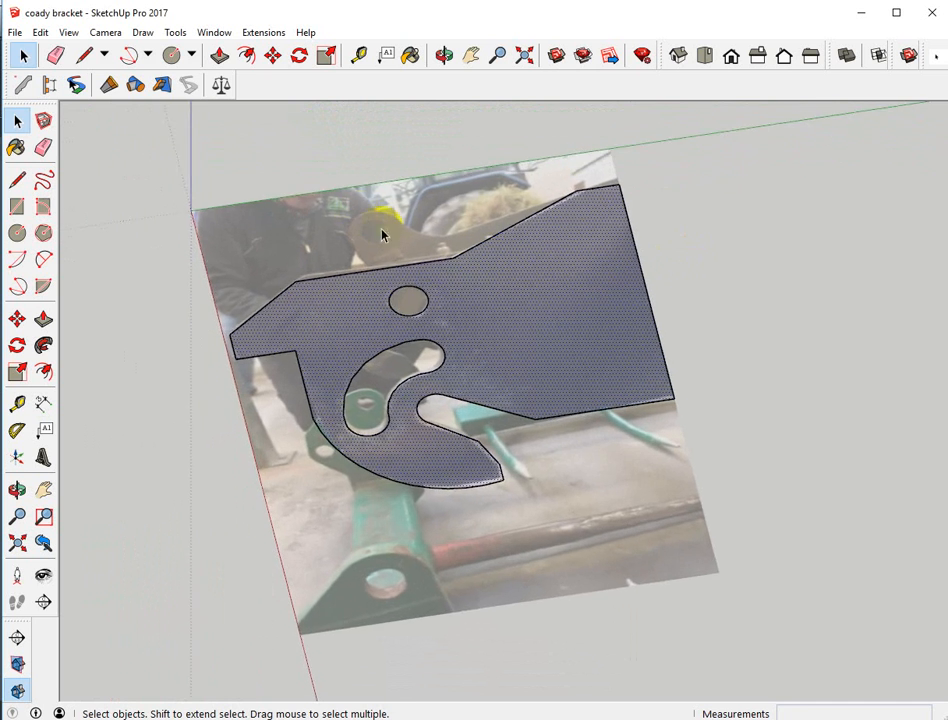
click(15, 32)
click(45, 256)
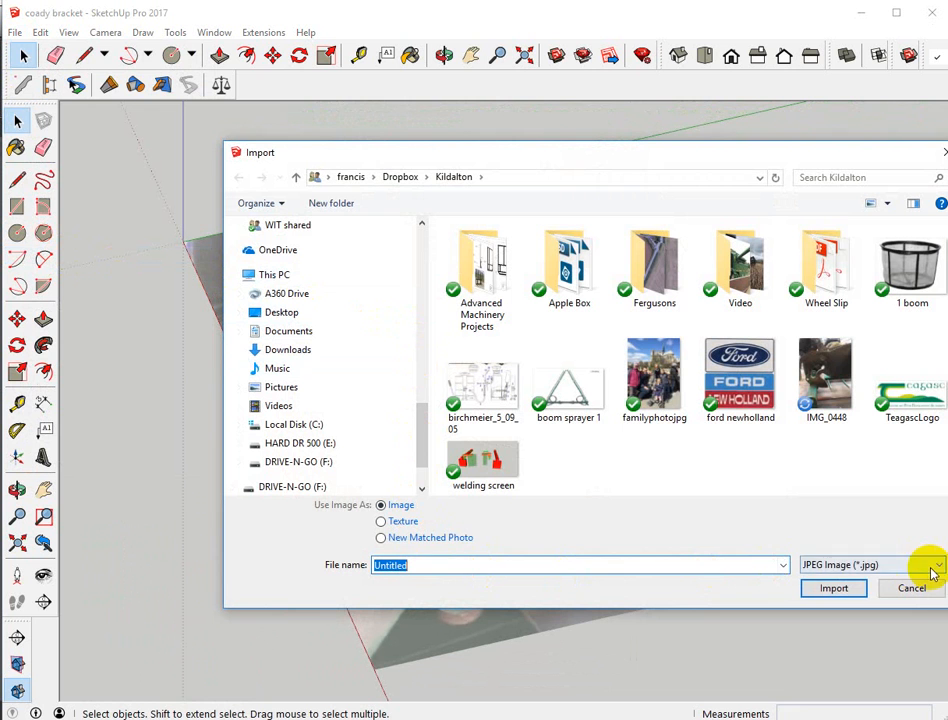
click(935, 570)
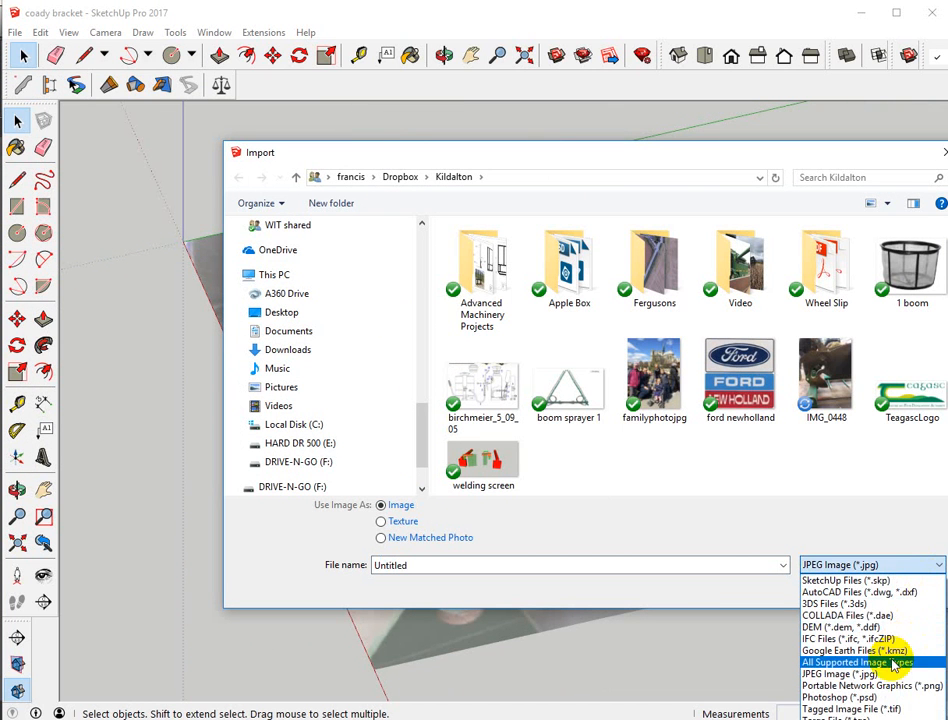
click(860, 674)
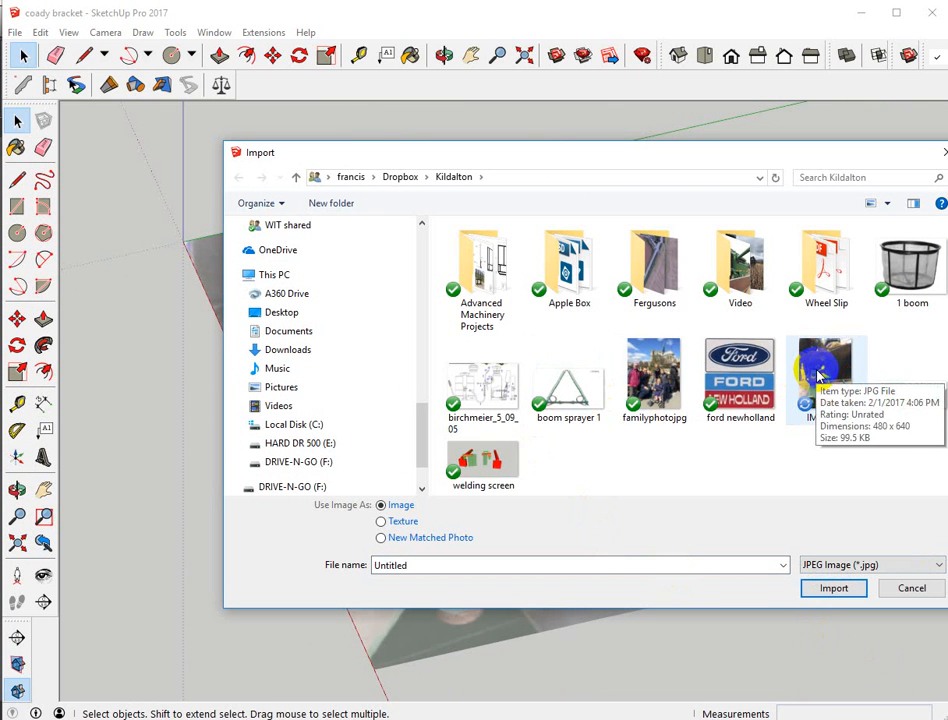
click(911, 589)
Measure the distance across the bracket from the edge just below the projecting tab to the straight edge at the opposite end
middle_drag(469, 364, 504, 330)
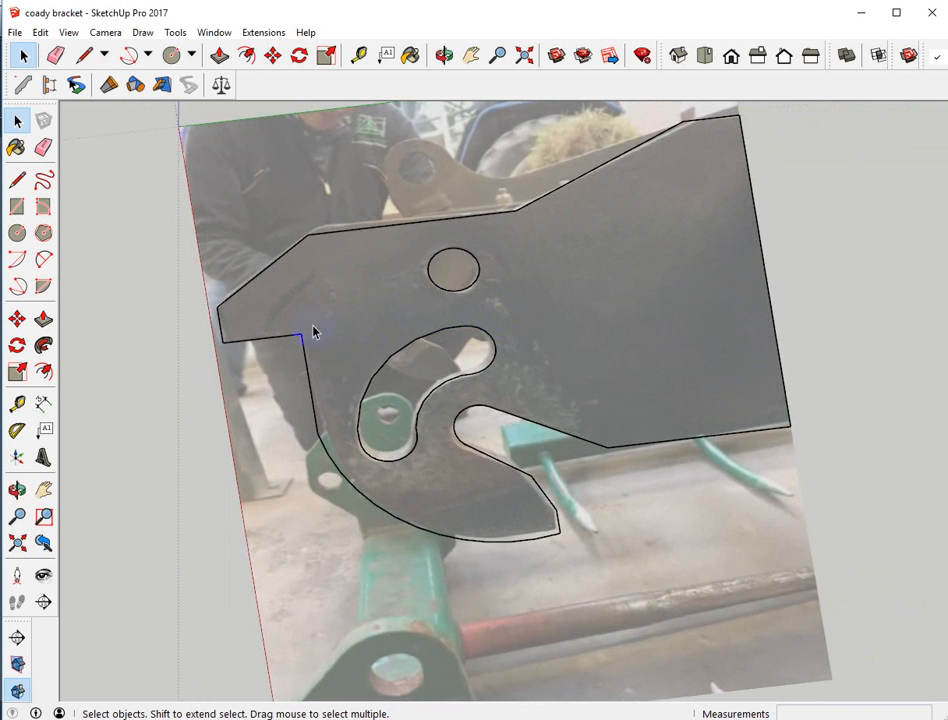
key(t)
click(305, 361)
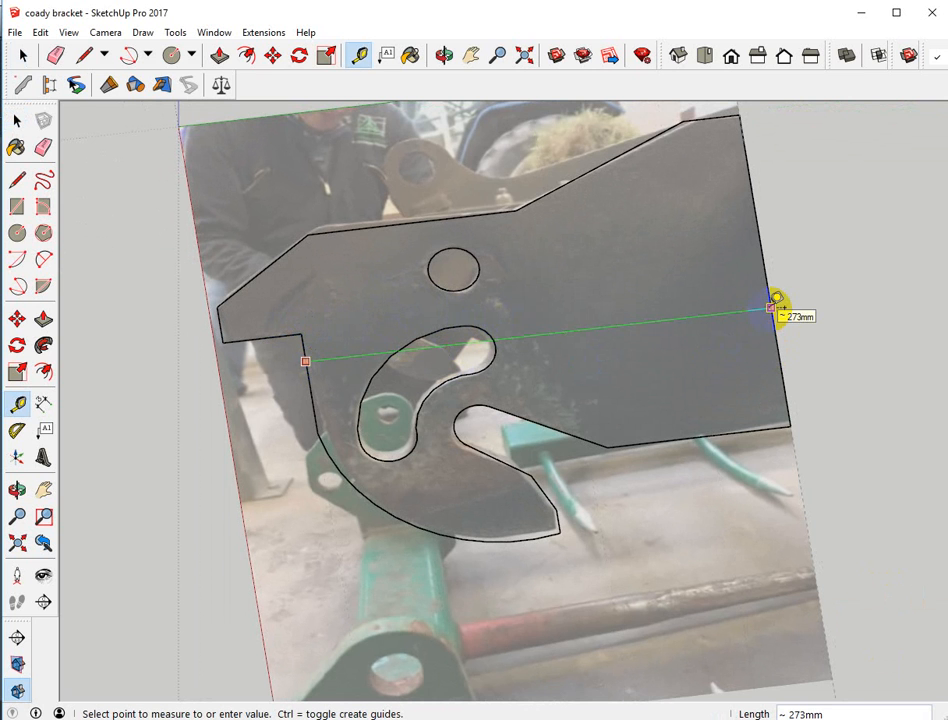
click(776, 303)
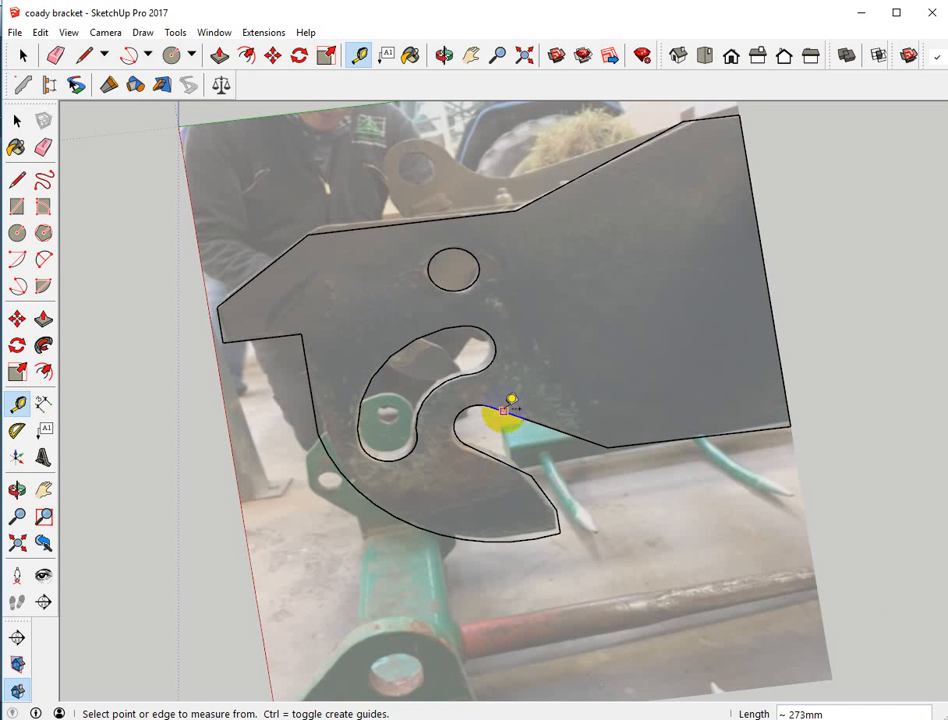
Push/Pull the bracket face upward to a thickness of 15 mm
key(p)
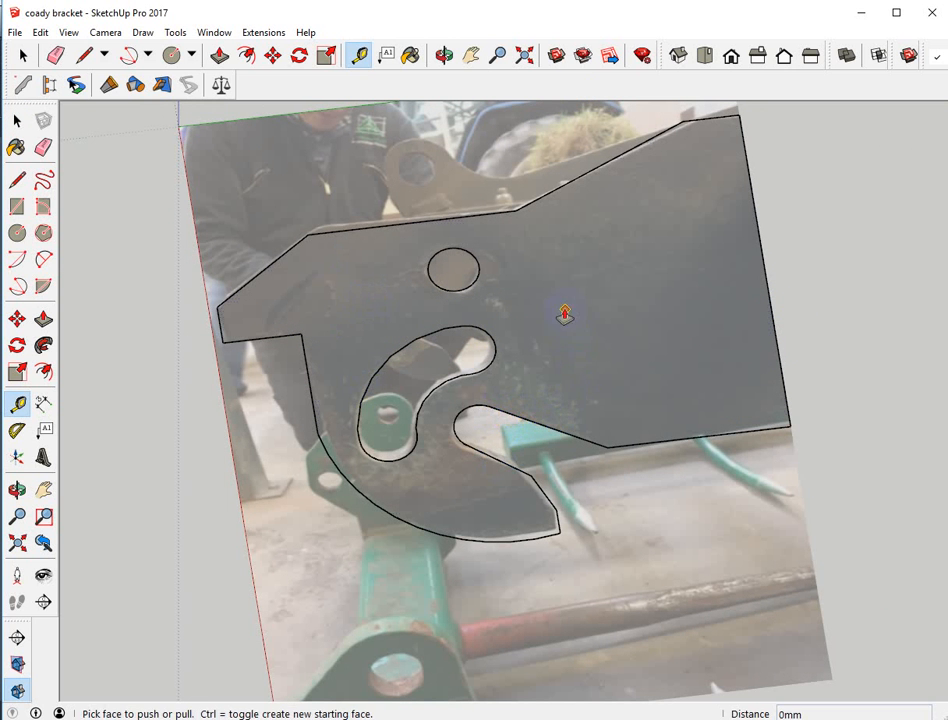
click(540, 300)
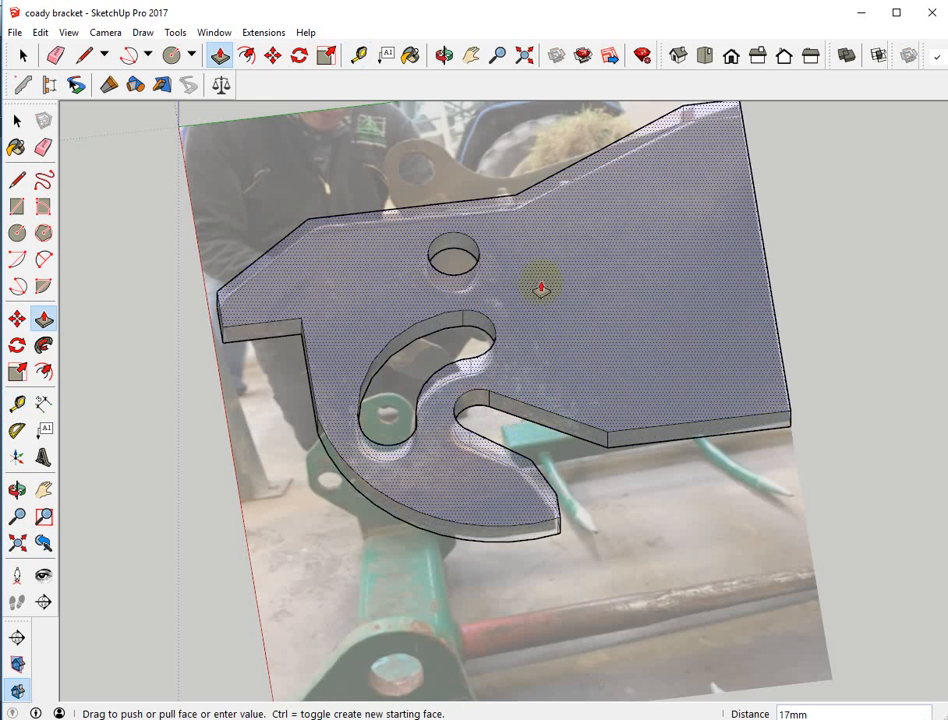
click(540, 289)
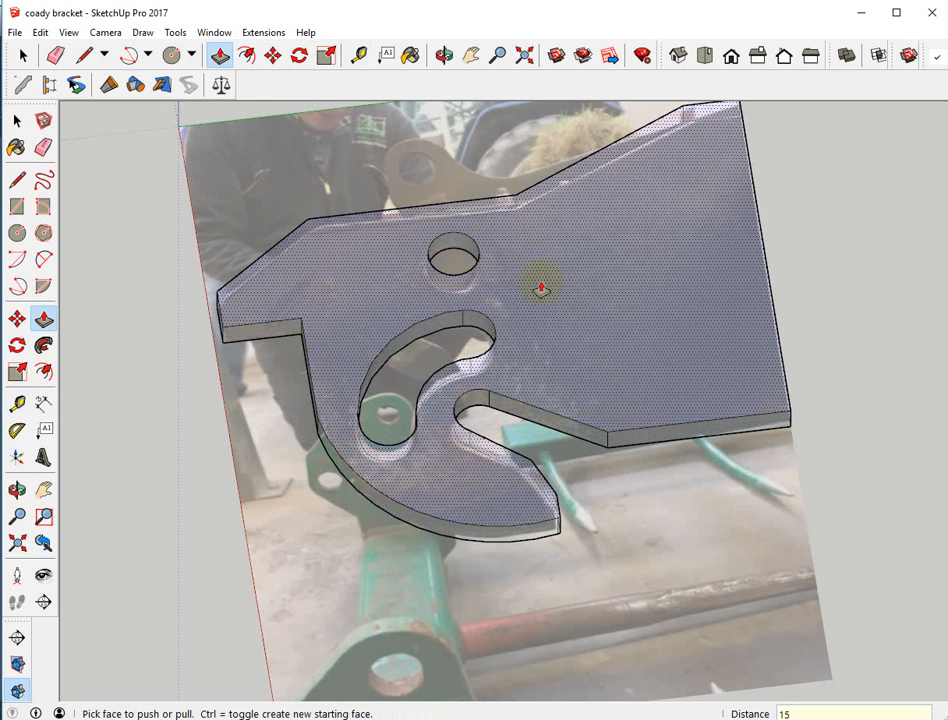
click(540, 289)
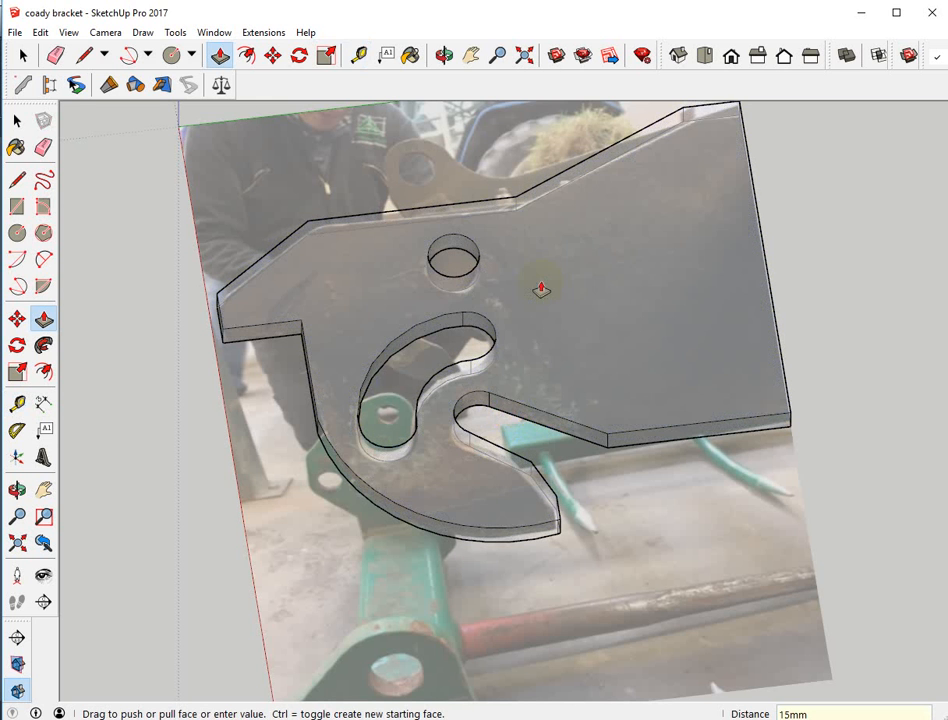
click(218, 330)
Turn off the X-ray display and delete the reference photo beneath the bracket
key(space)
key(x)
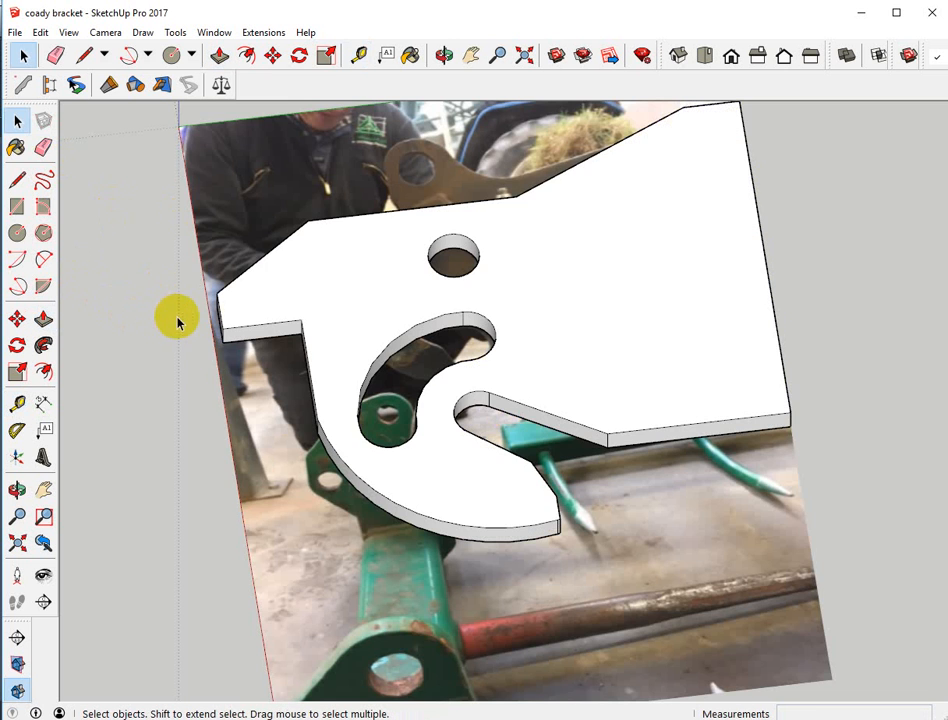
scroll(197, 318, down, 4)
middle_drag(197, 318, 541, 517)
click(541, 517)
key(Delete)
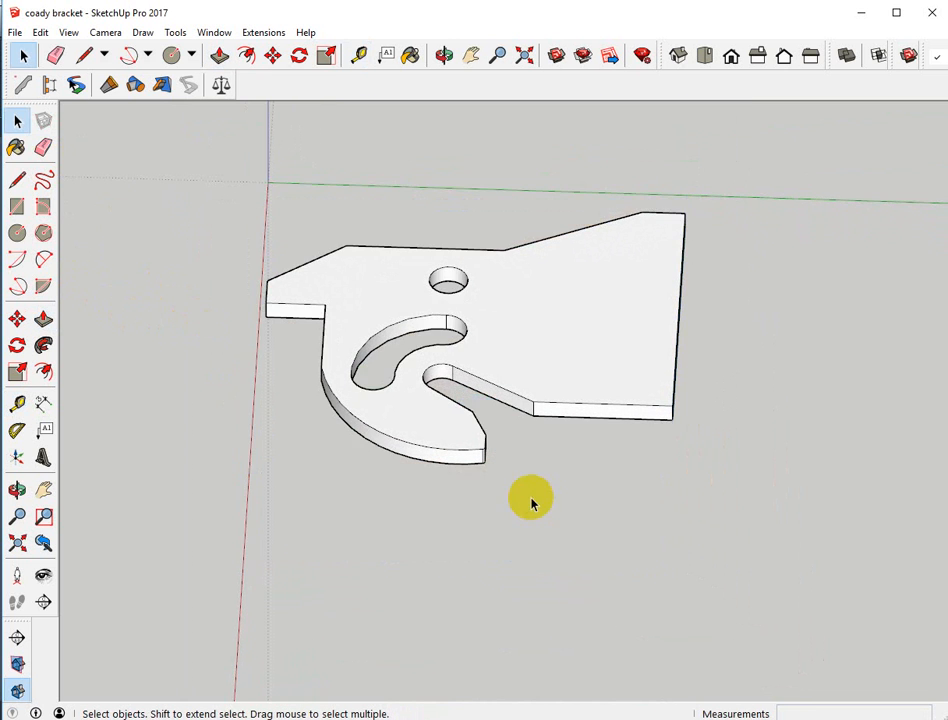
Select the whole bracket solid, including all its connected faces and edges
scroll(527, 491, up, 8)
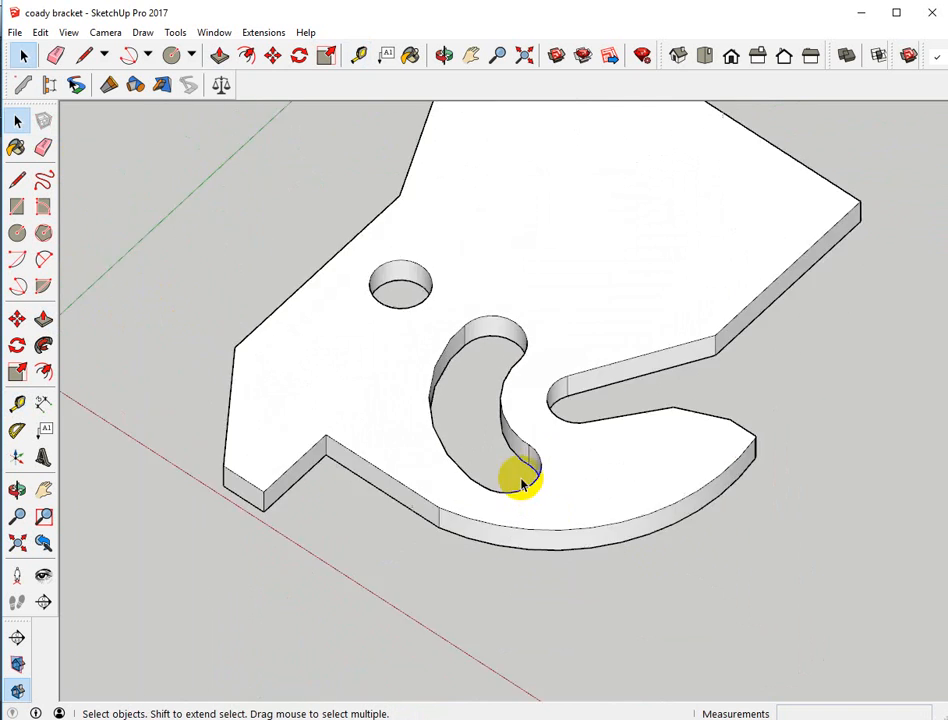
scroll(521, 484, down, 5)
scroll(521, 484, up, 3)
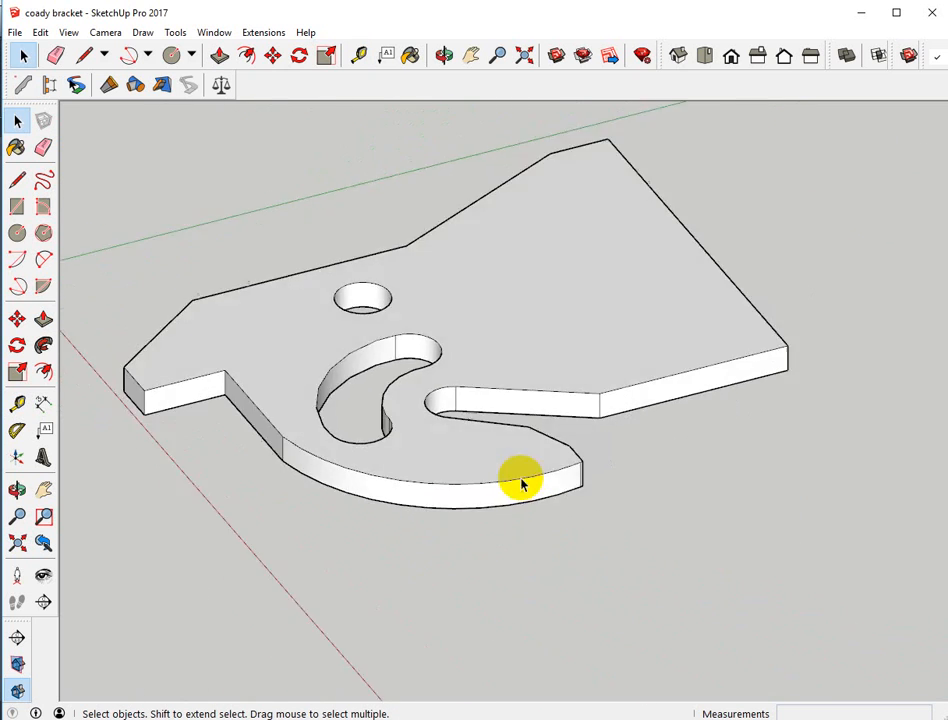
middle_drag(521, 484, 529, 398)
double_click(528, 400)
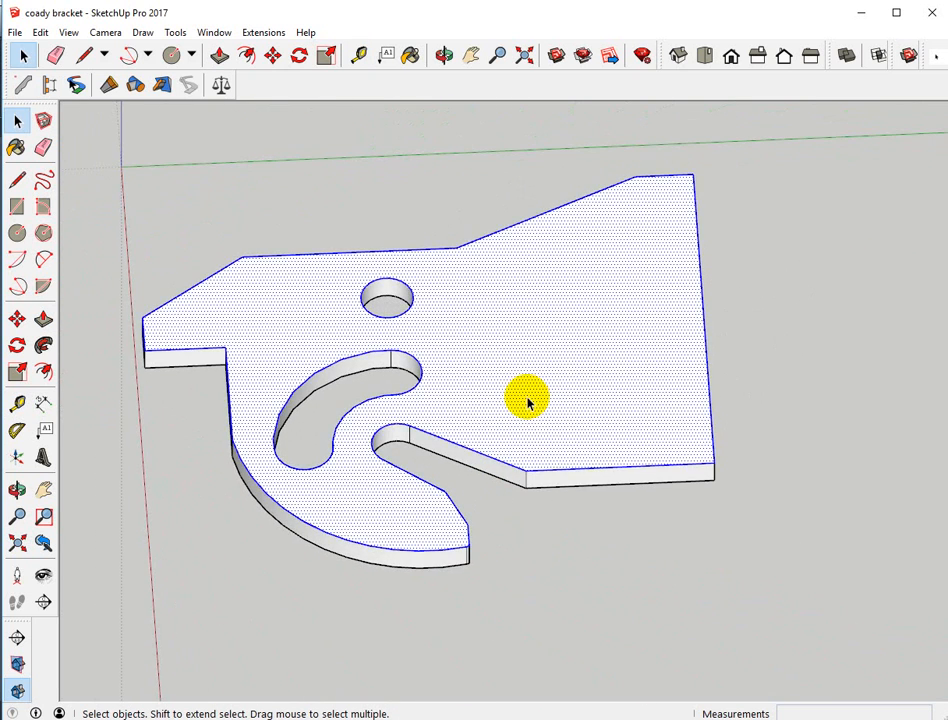
click(528, 400)
right_click(528, 400)
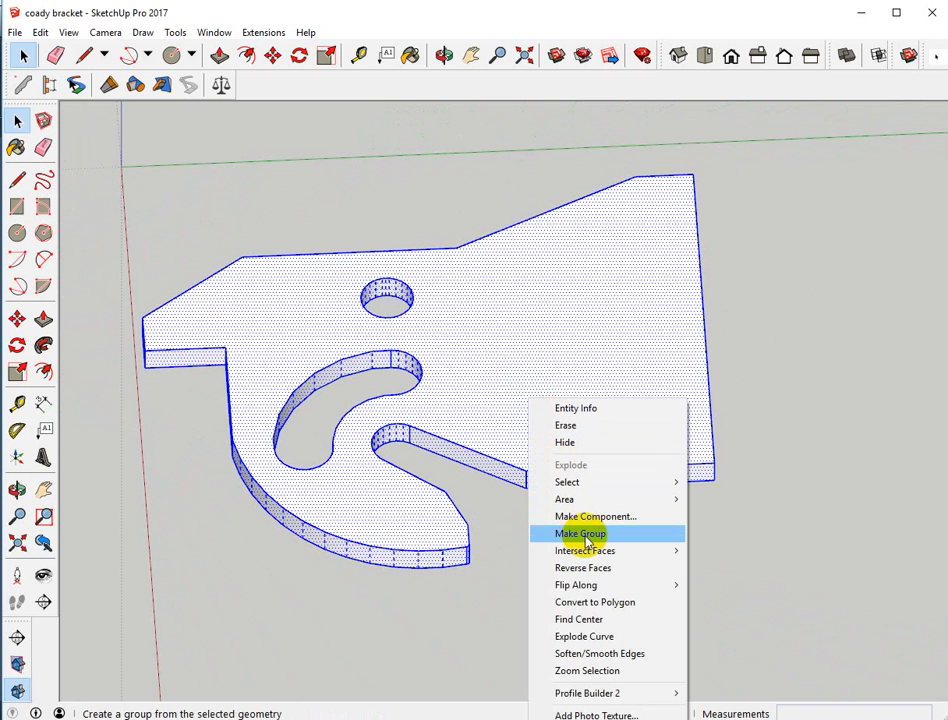
click(560, 516)
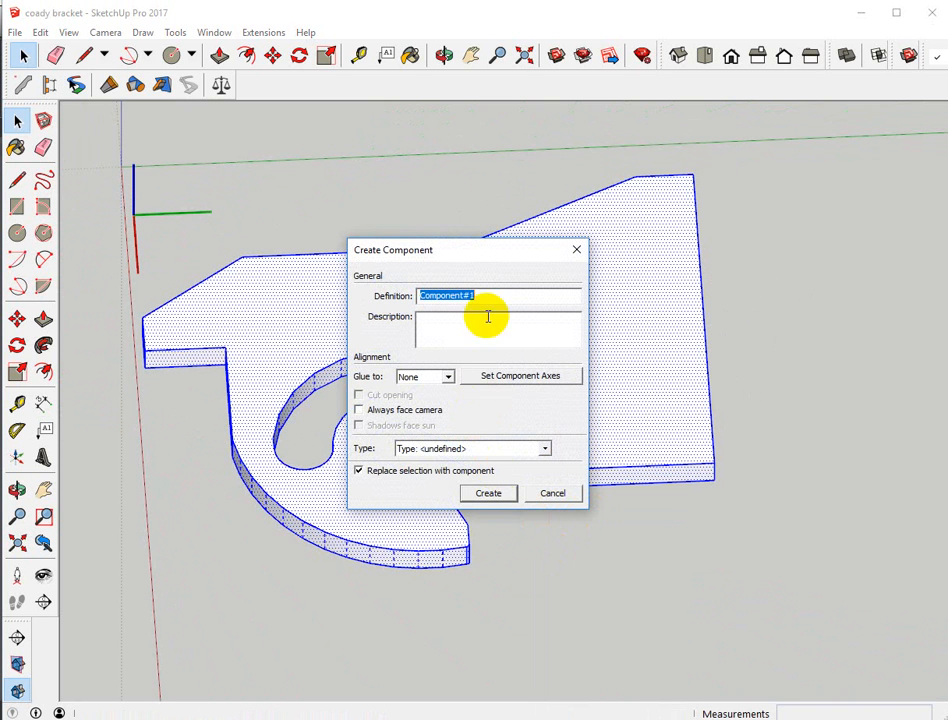
click(553, 494)
Make the selected bracket geometry into a group and clear the selection
right_click(548, 396)
click(566, 531)
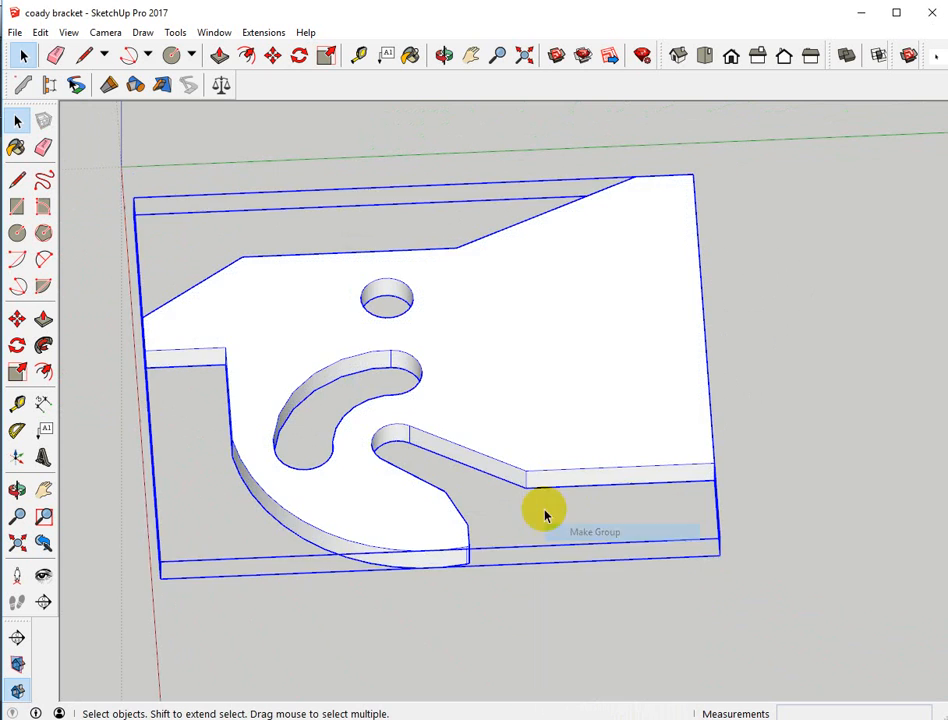
click(530, 514)
Set the camera to the standard top view of the bracket
scroll(339, 427, down, 4)
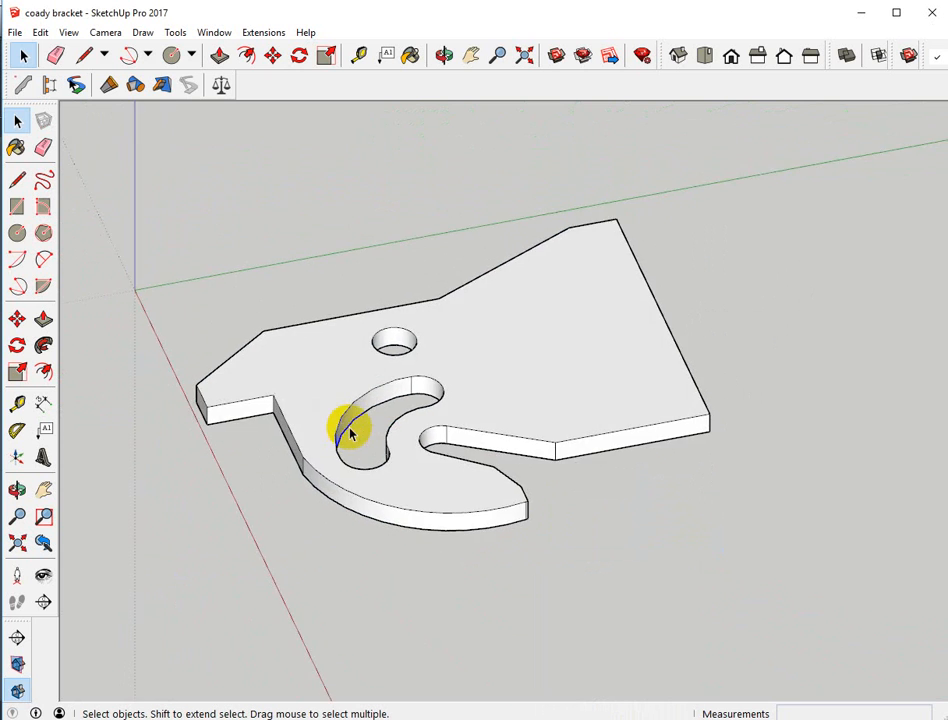
middle_drag(350, 432, 345, 325)
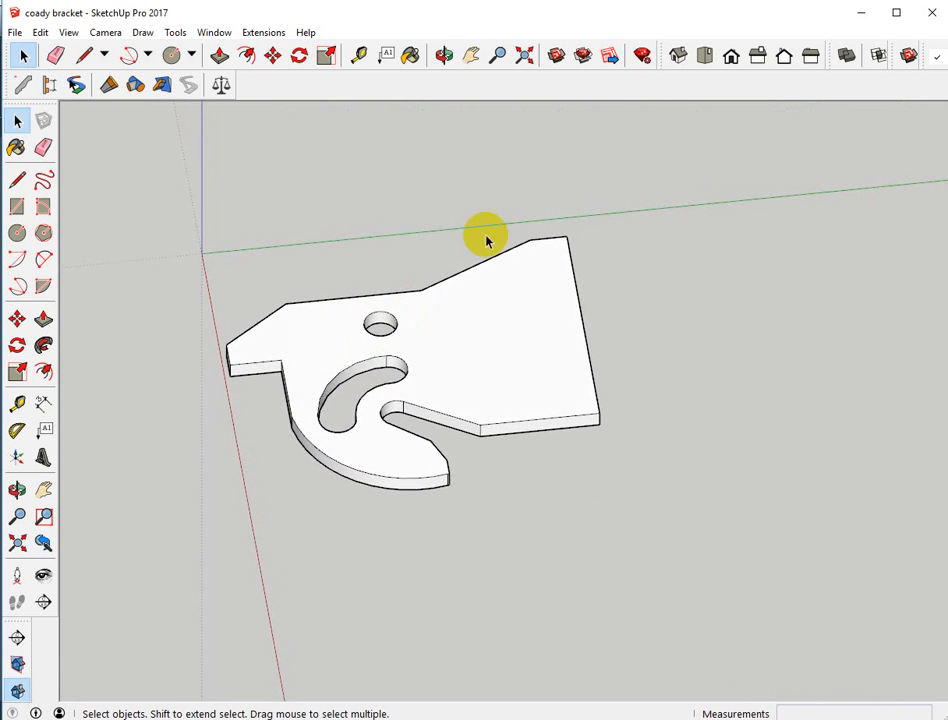
click(705, 57)
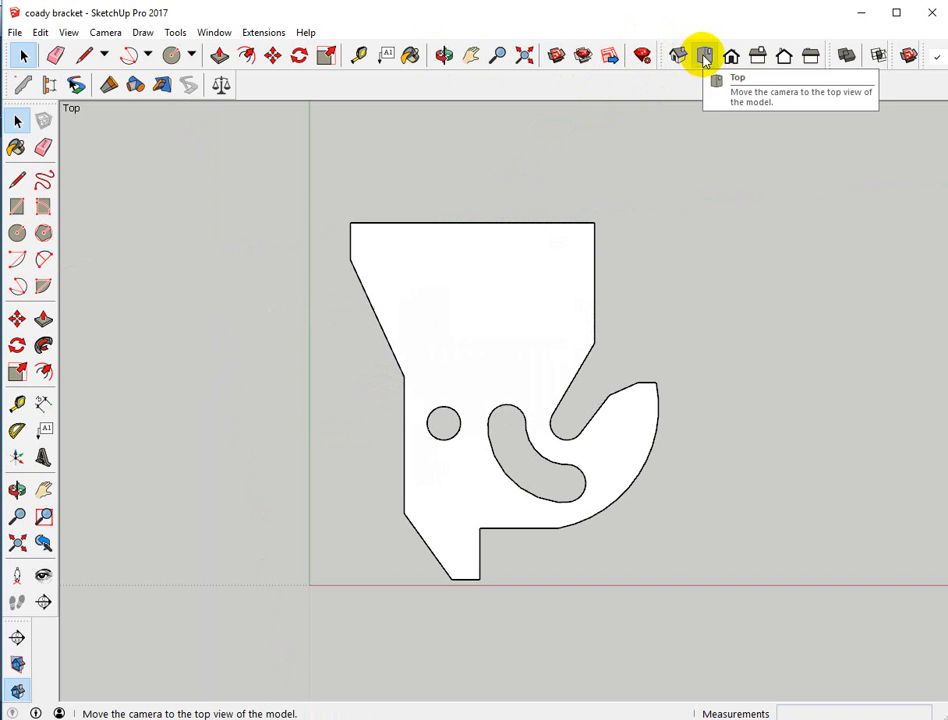
Switch the camera to perspective, look at the bracket at an angle, and switch back to parallel projection
click(105, 32)
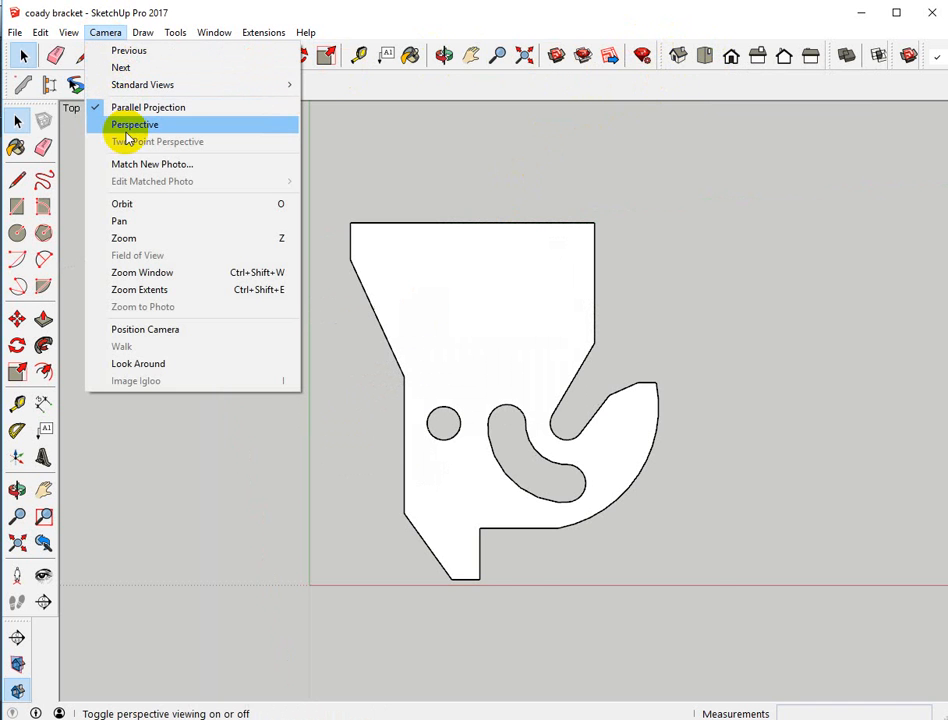
click(134, 125)
middle_drag(144, 140, 296, 262)
click(105, 32)
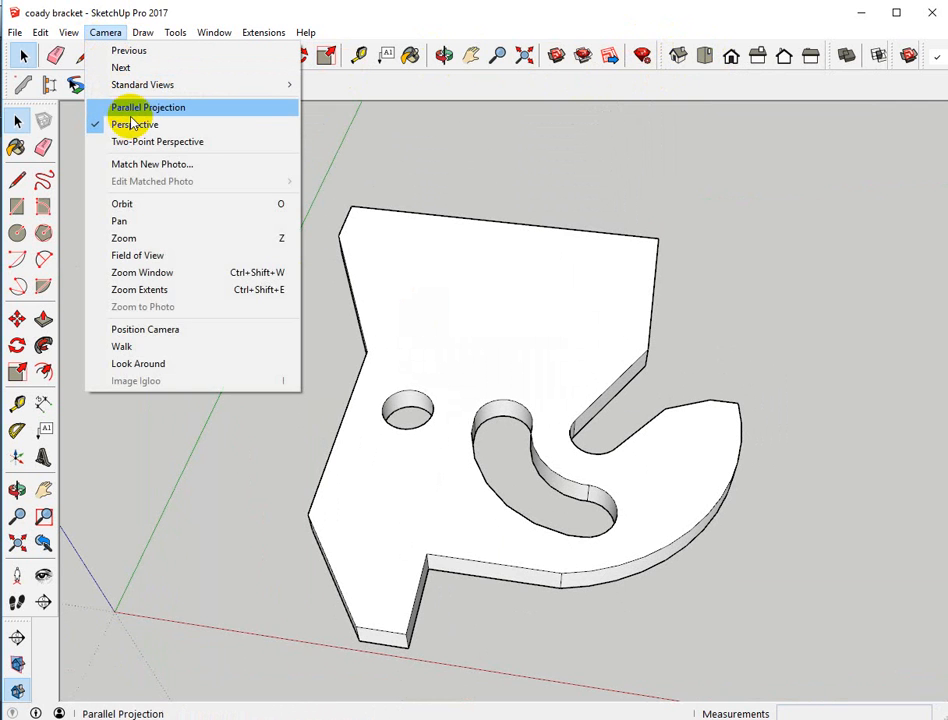
click(138, 110)
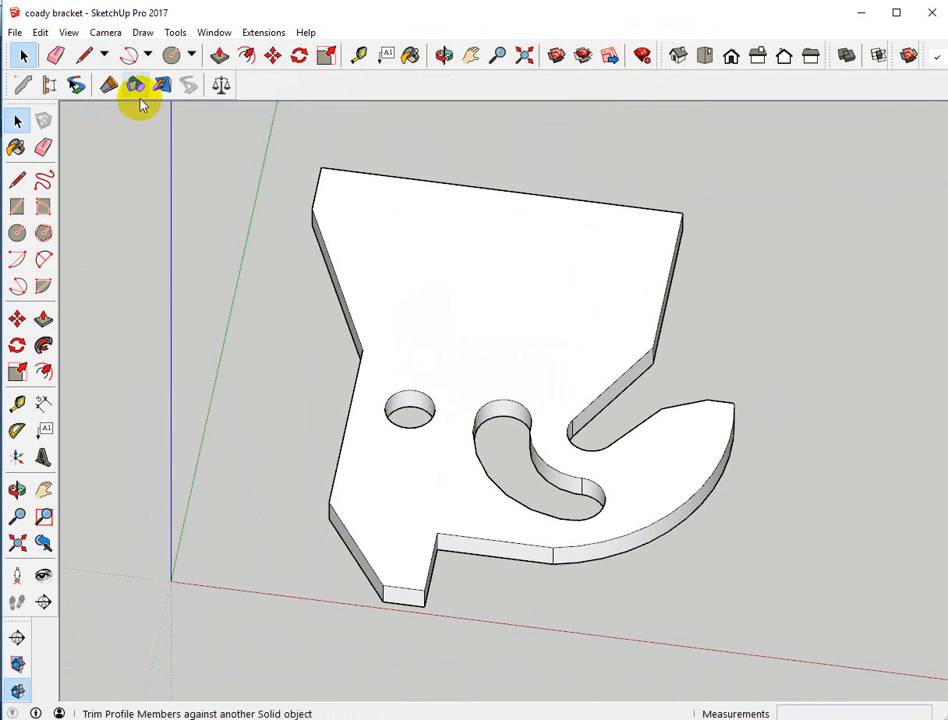
Show the bracket from the top and export it as a 2D AutoCAD DWG file named "bracket for bale handler"
click(703, 56)
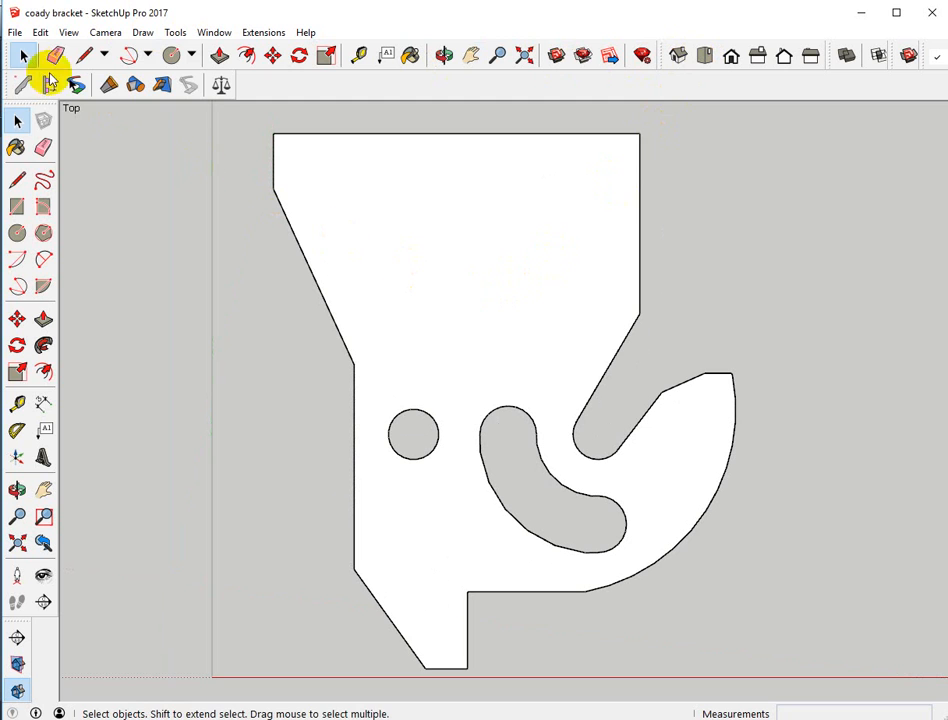
click(16, 33)
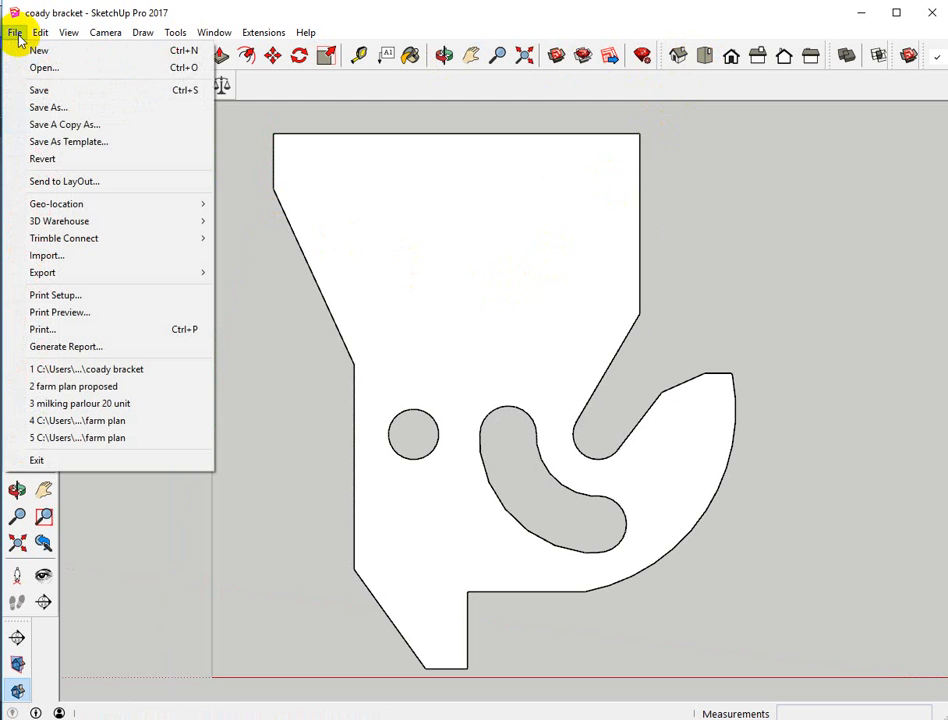
mouse_move(97, 272)
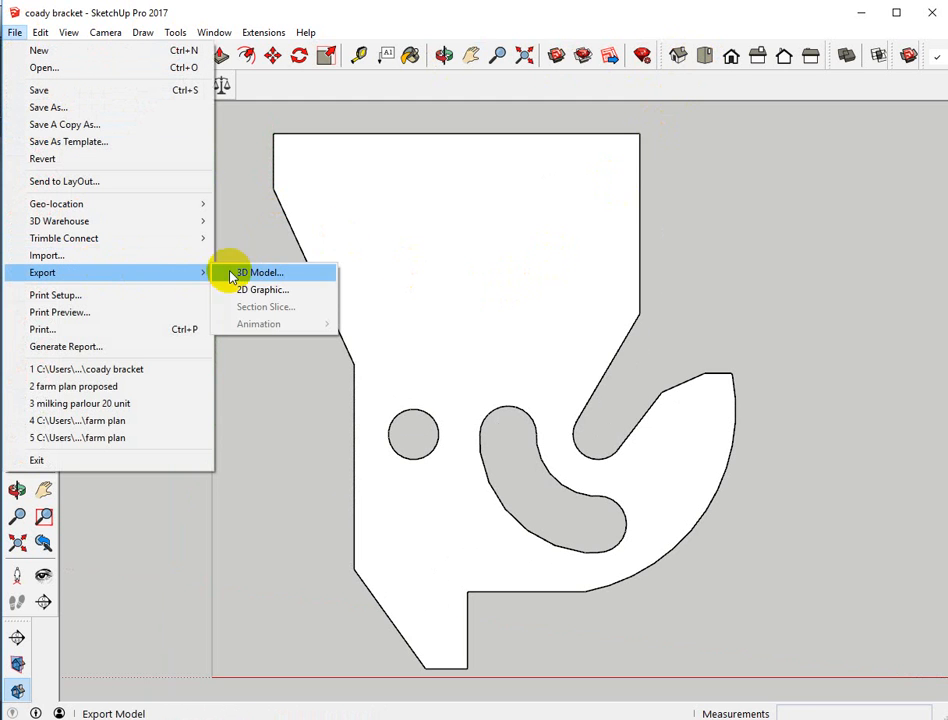
click(266, 290)
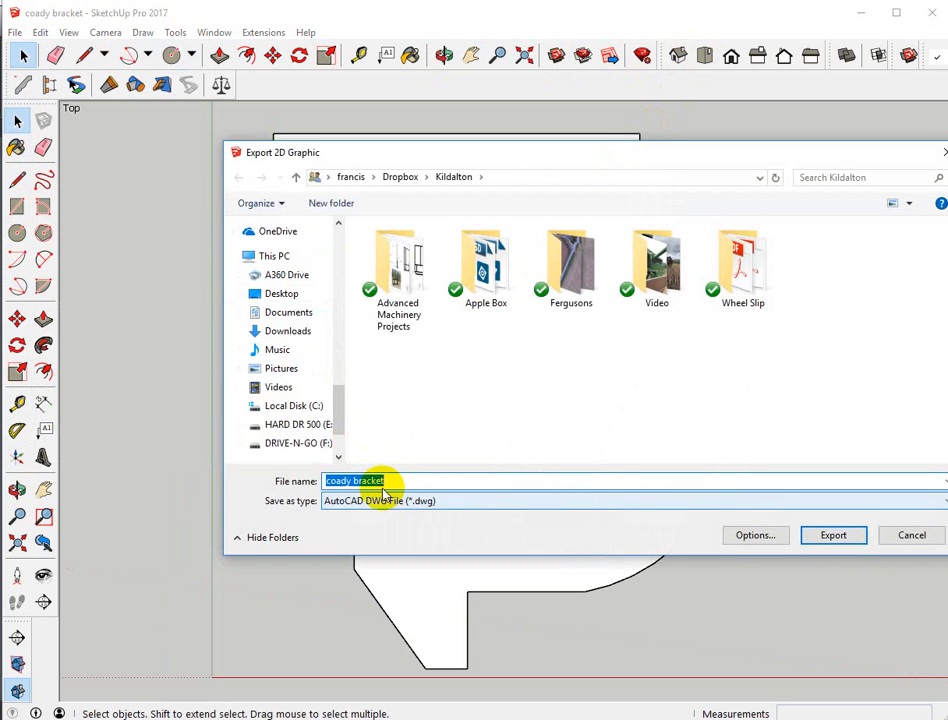
click(379, 481)
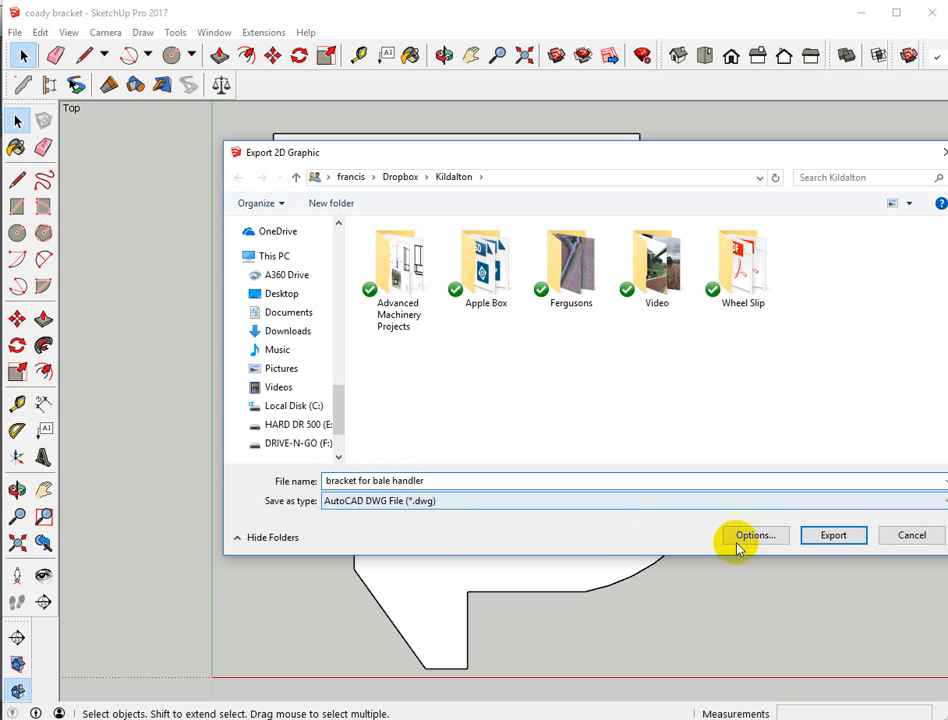
click(834, 537)
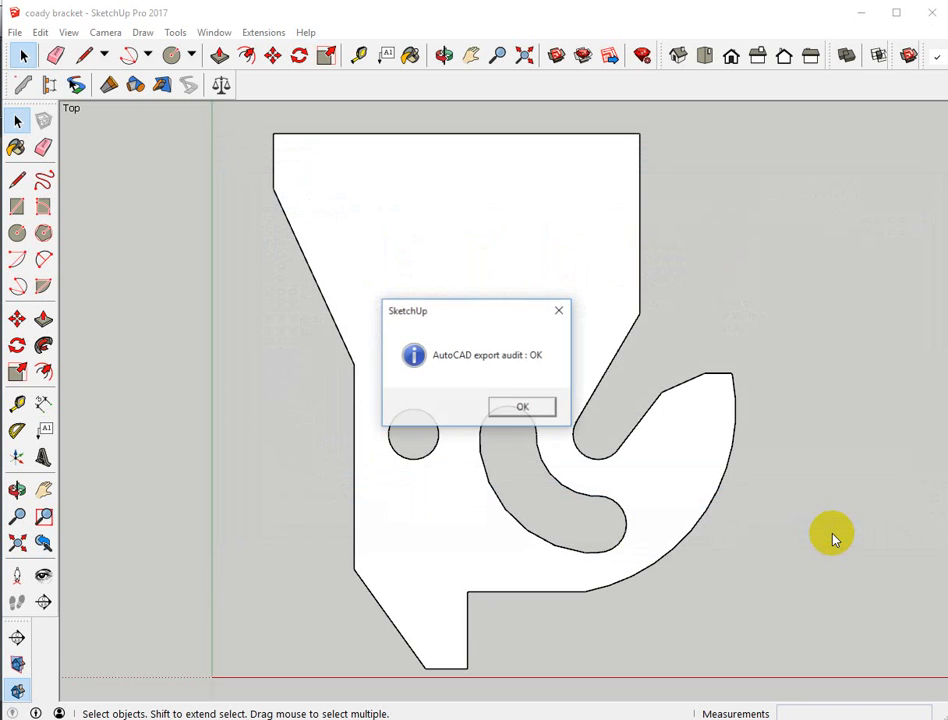
click(512, 411)
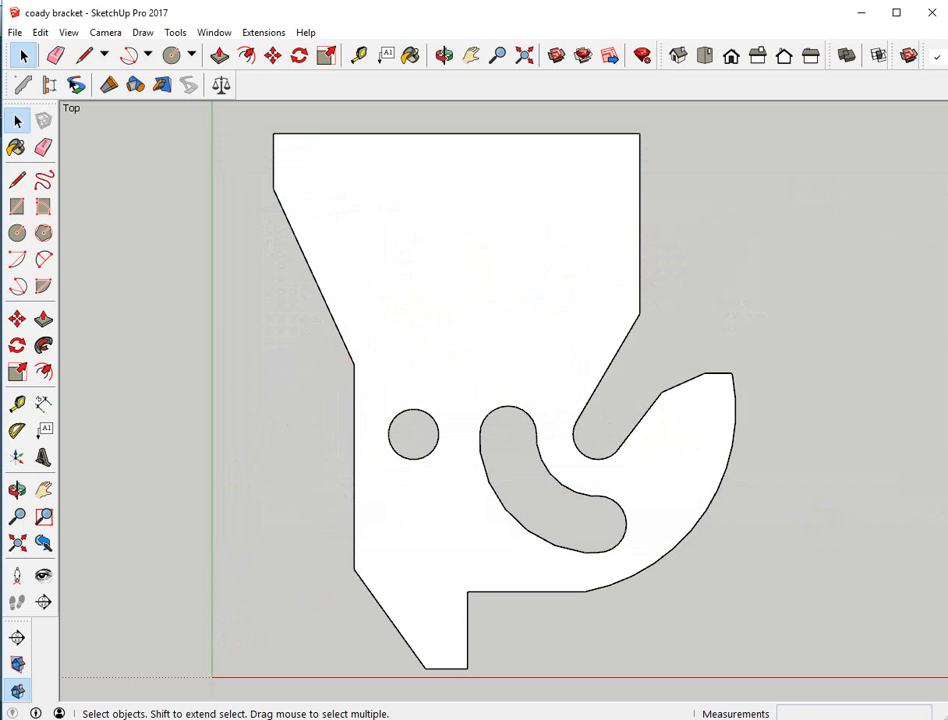
Switch to File Explorer and select the exported "bracket for bale handler" DWG file in the Kildalton Dropbox folder
click(100, 718)
scroll(258, 345, up, 2)
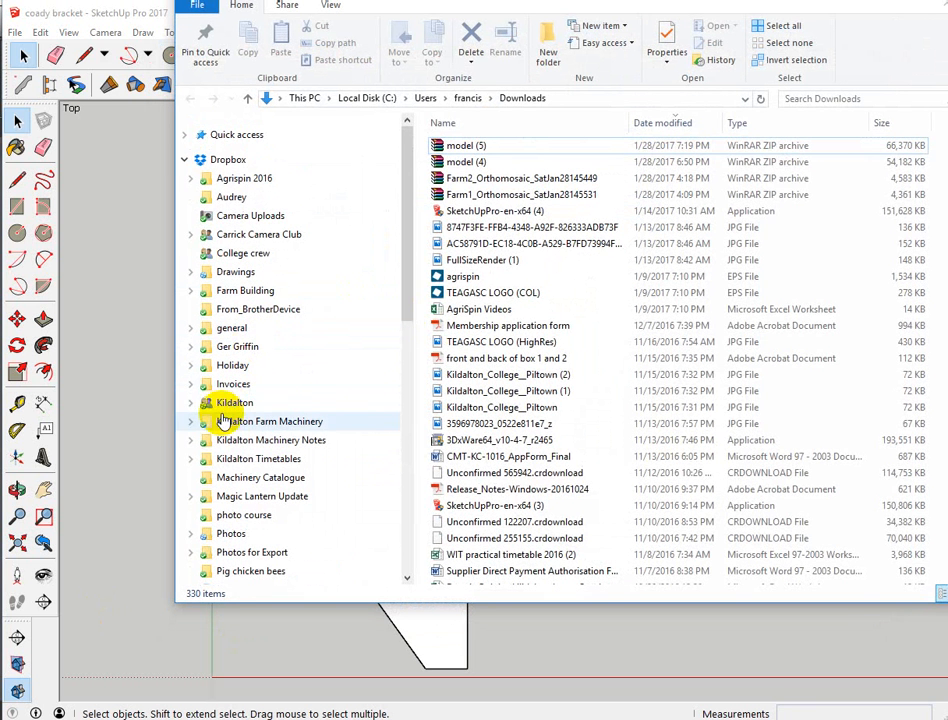
click(226, 403)
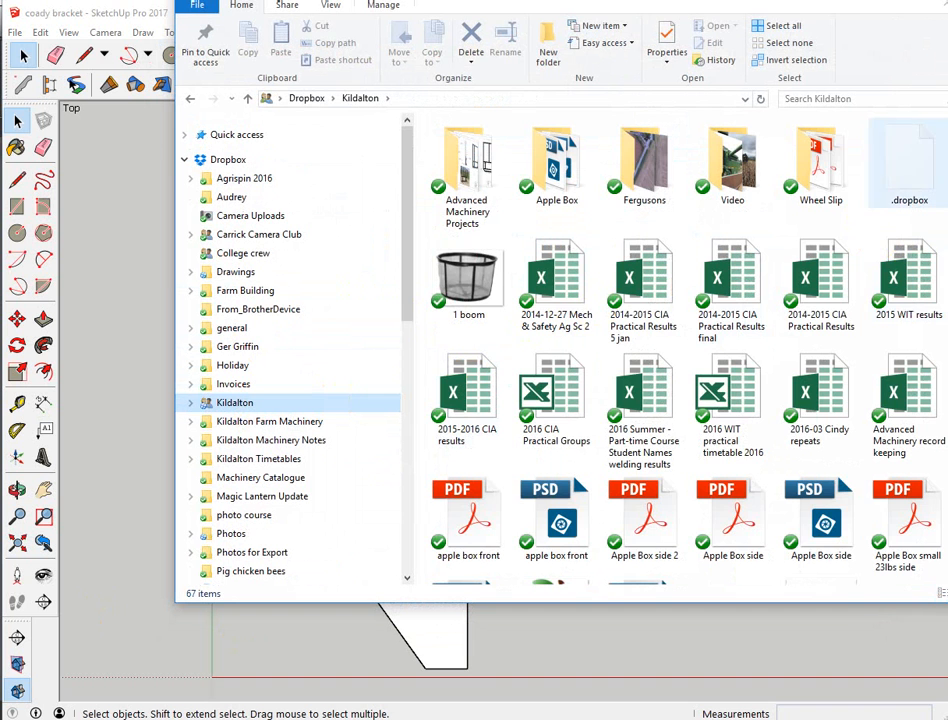
scroll(855, 400, down, 3)
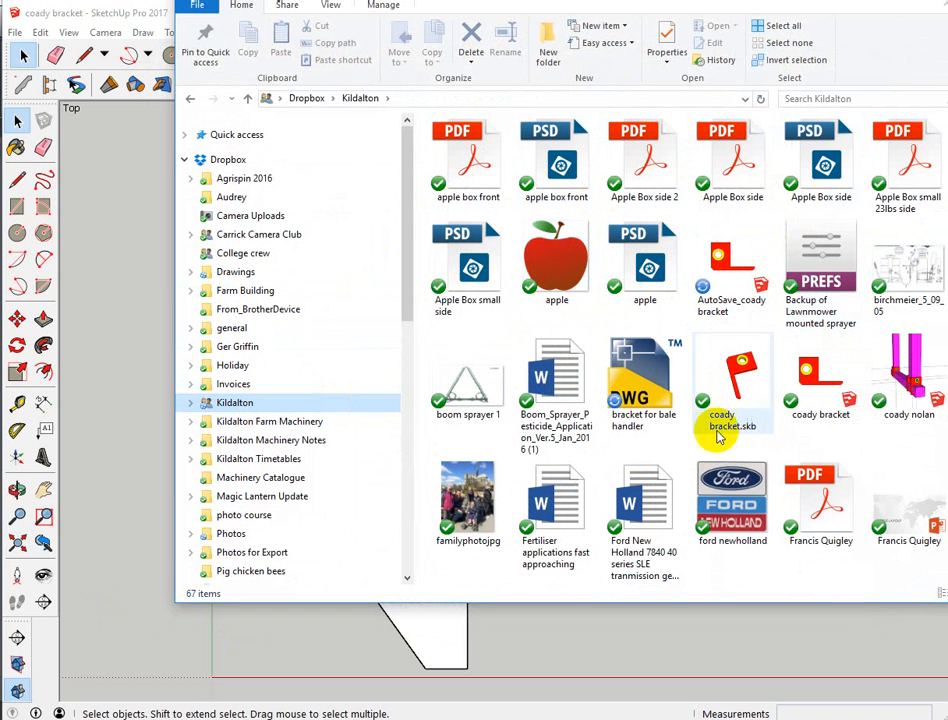
click(652, 390)
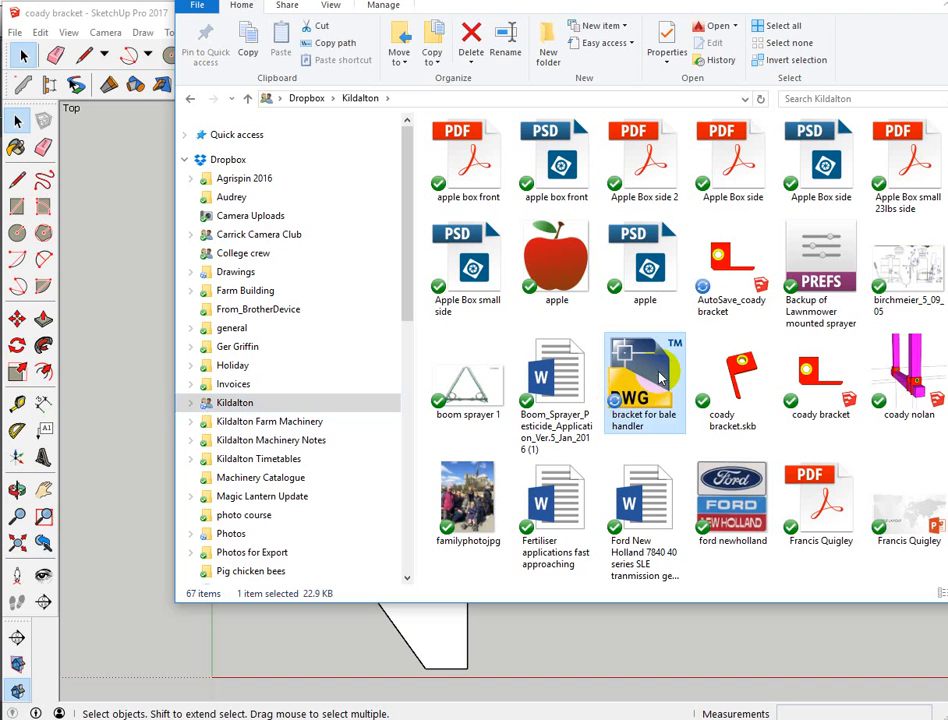
Open the selected "bracket for bale handler" DWG in AutoCAD, choosing to continue opening the foreign file, and look over the bracket outline
double_click(652, 378)
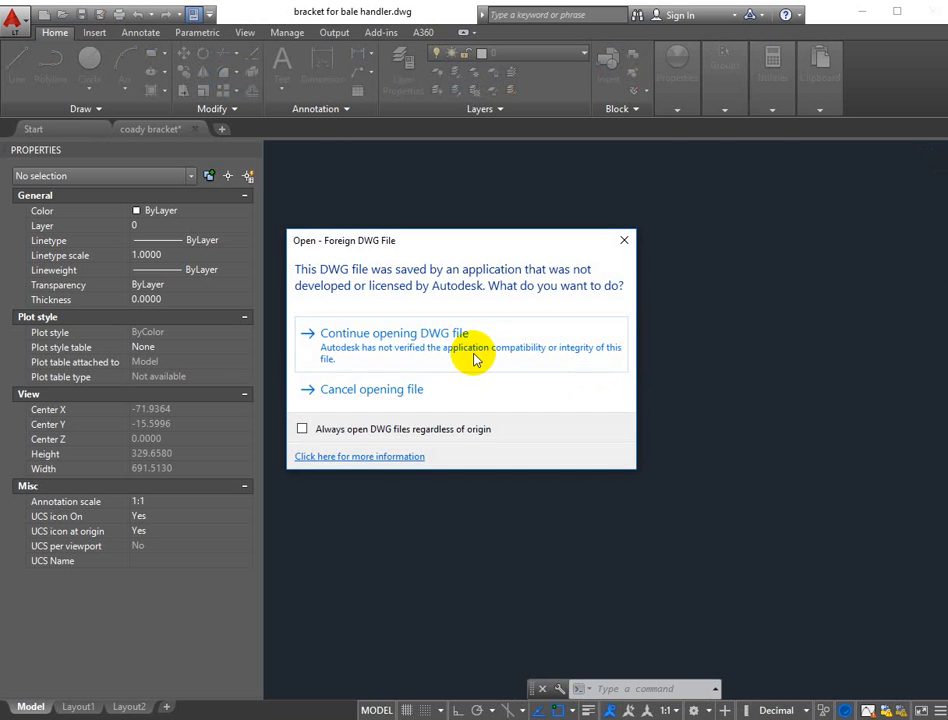
click(402, 340)
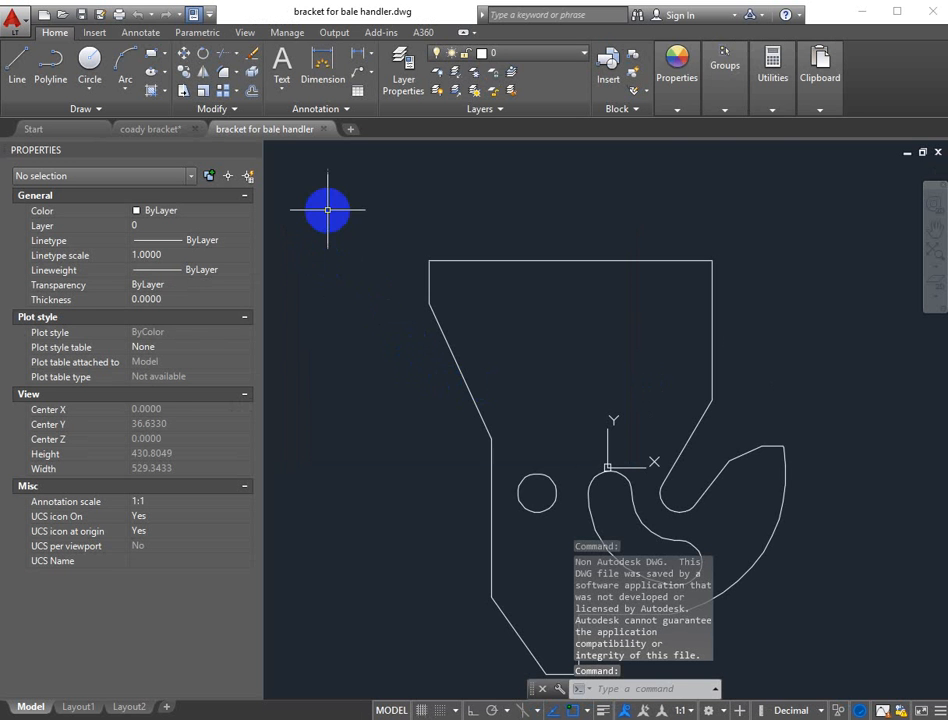
scroll(328, 207, down, 2)
scroll(487, 313, up, 6)
scroll(487, 313, down, 4)
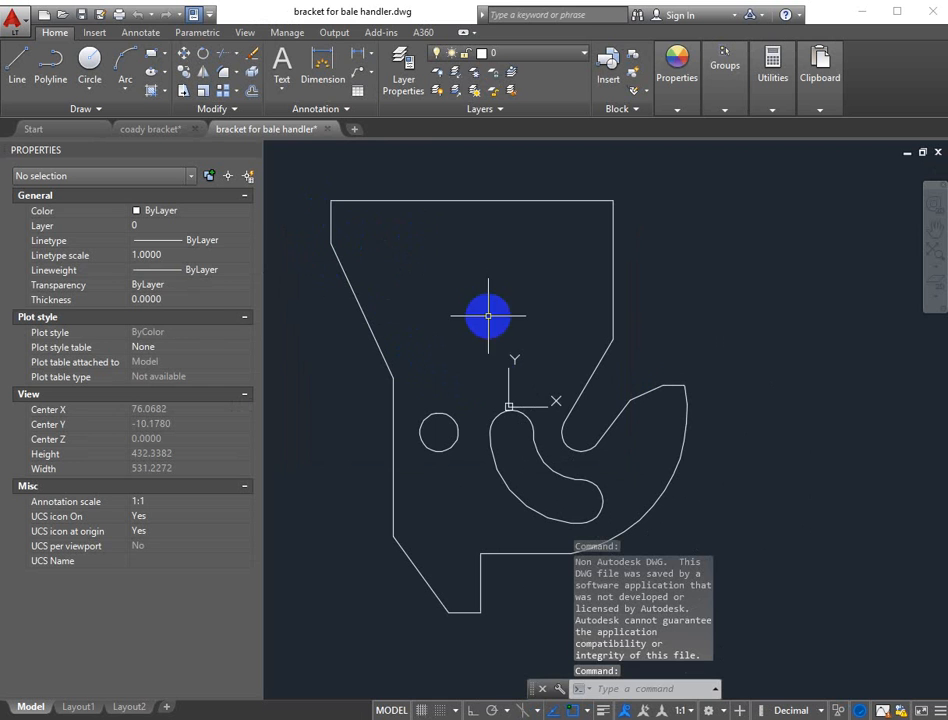
Add a vertical linear dimension beside the bracket from its upper edge to the lower horizontal edge and examine its reading
click(358, 58)
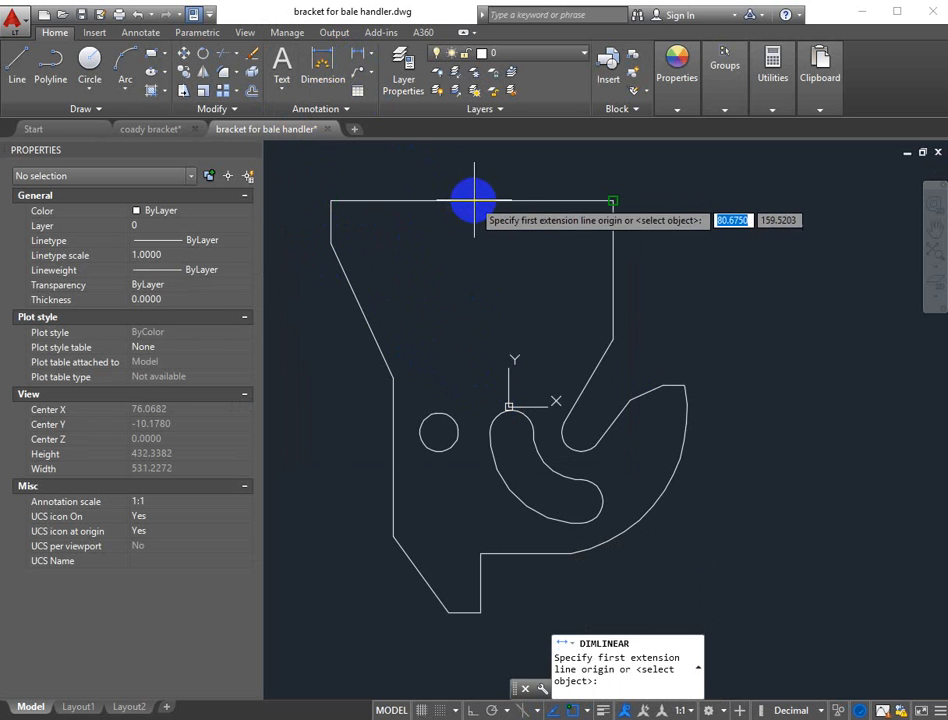
click(613, 201)
click(571, 553)
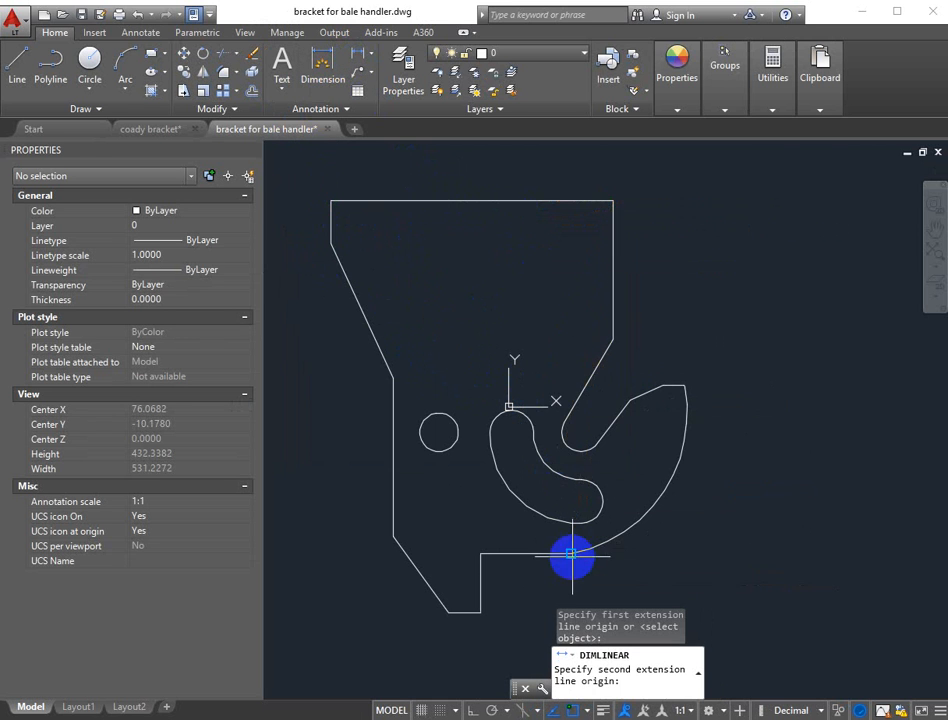
click(751, 535)
scroll(751, 381, up, 15)
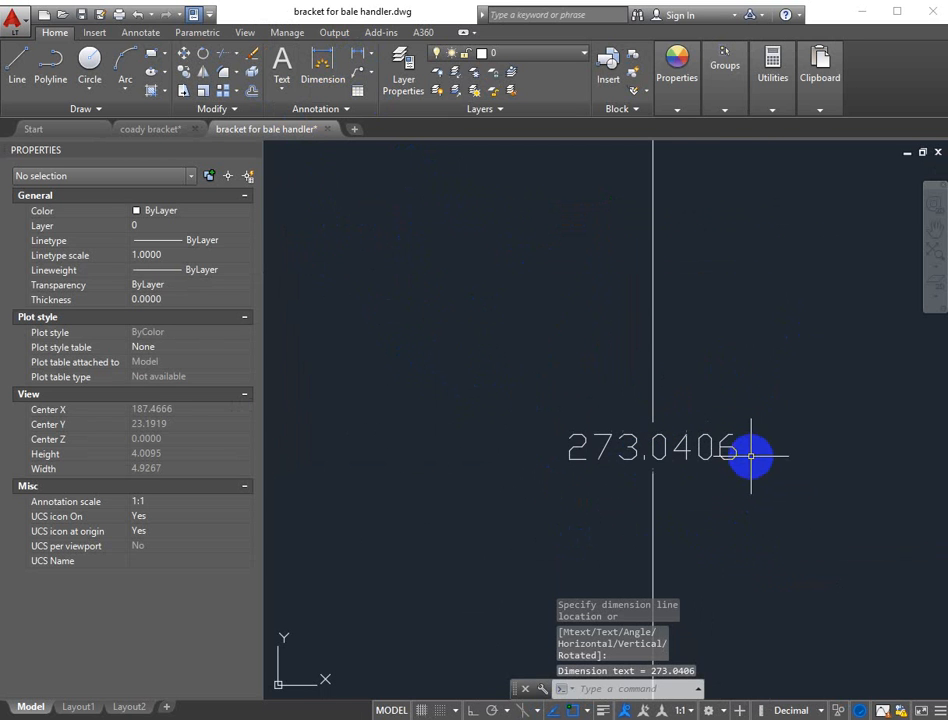
scroll(752, 456, down, 15)
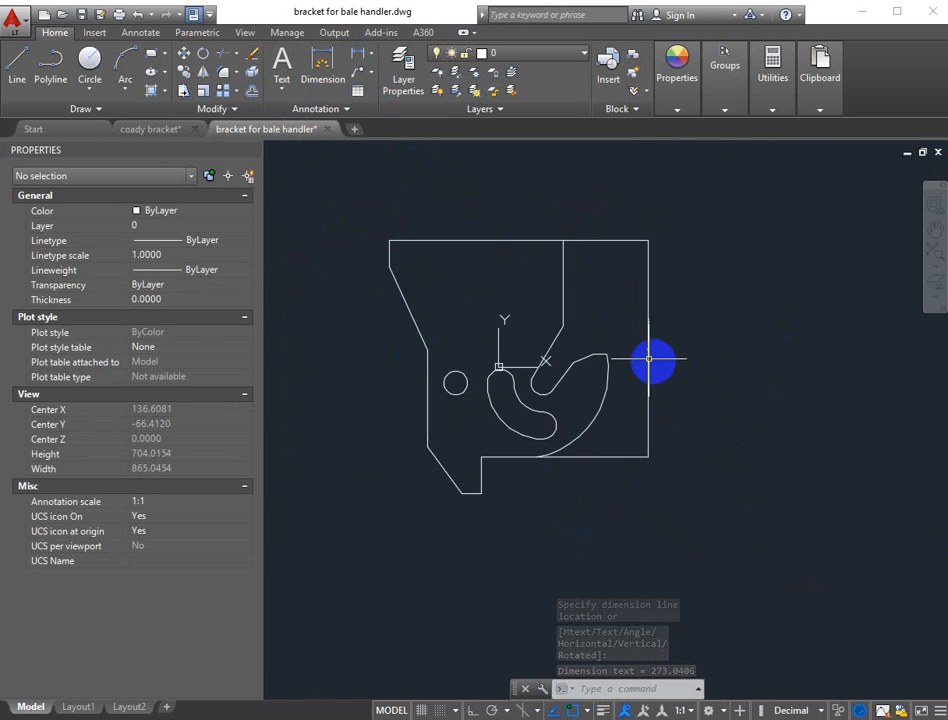
scroll(644, 356, down, 4)
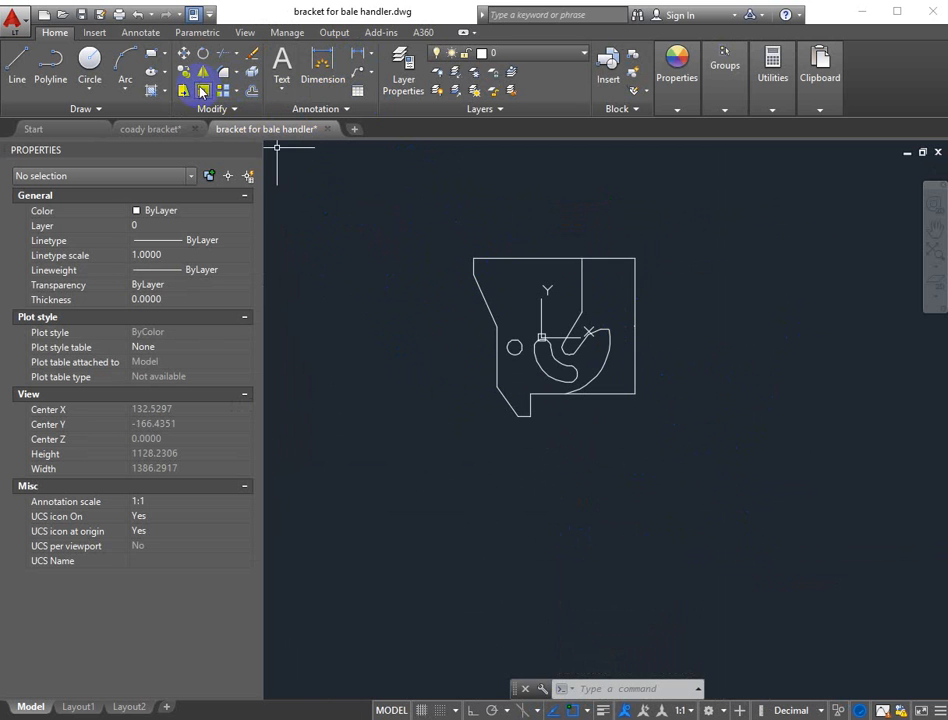
key(Return)
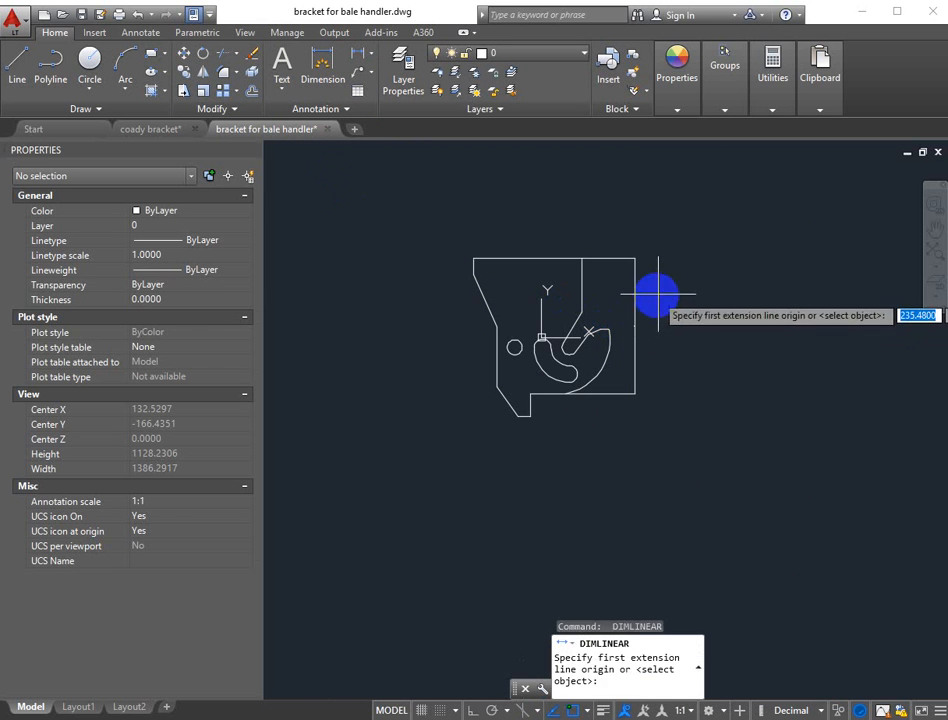
click(661, 286)
click(620, 309)
key(Escape)
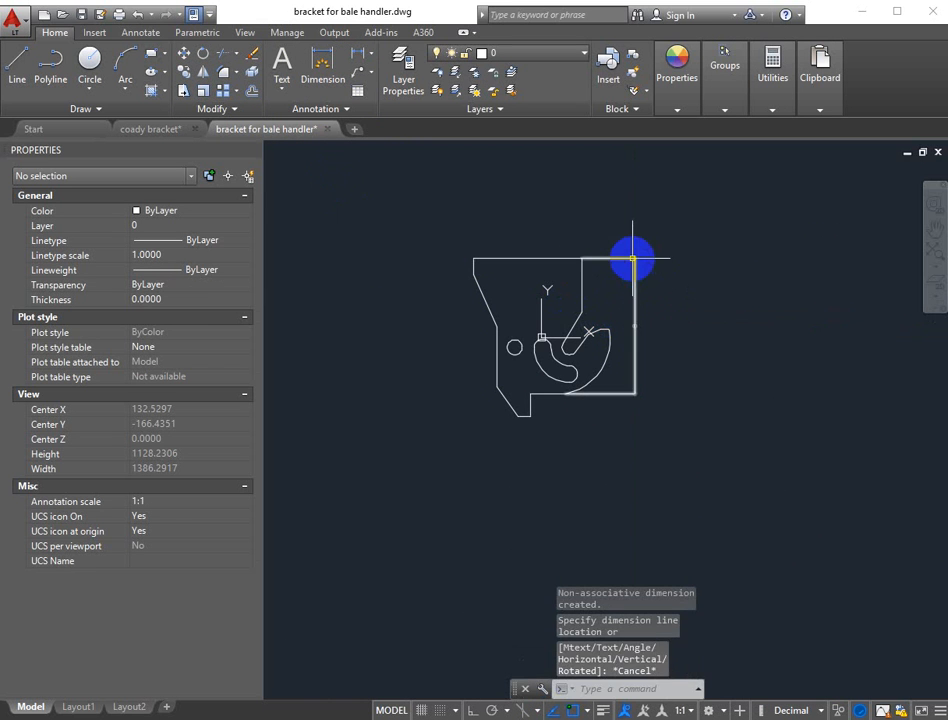
Erase the vertical linear dimension beside the bracket so only the outline remains
click(631, 258)
click(634, 258)
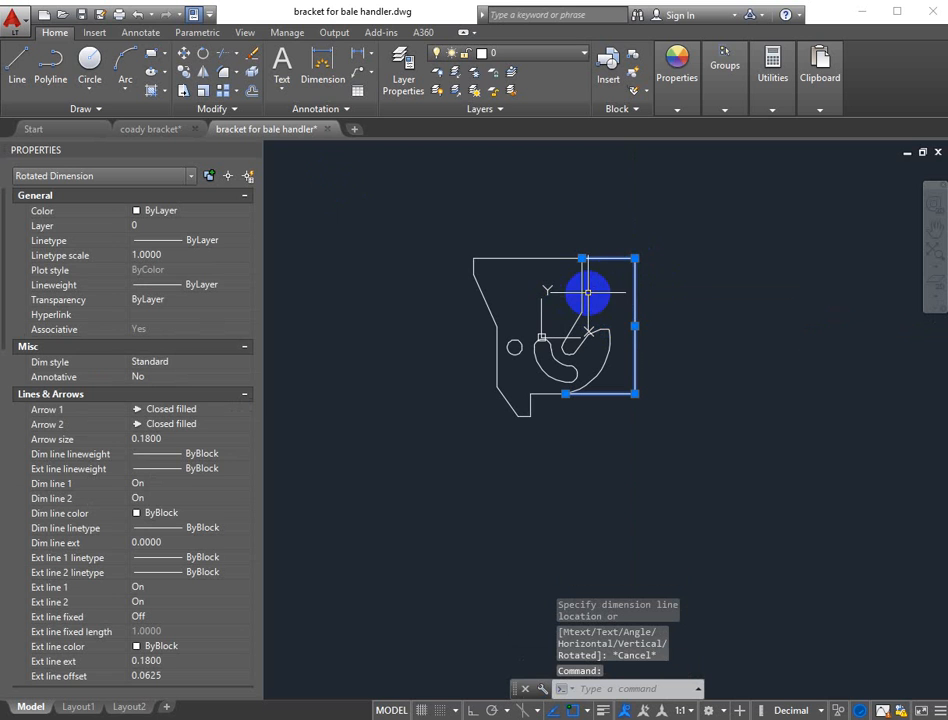
click(251, 54)
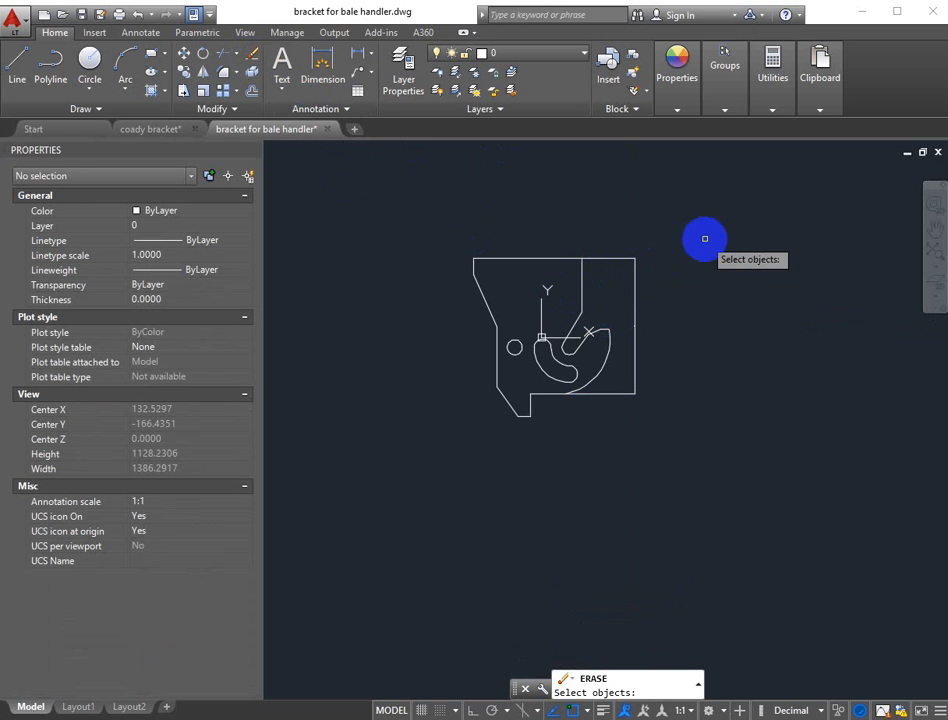
drag(719, 249, 622, 292)
key(Return)
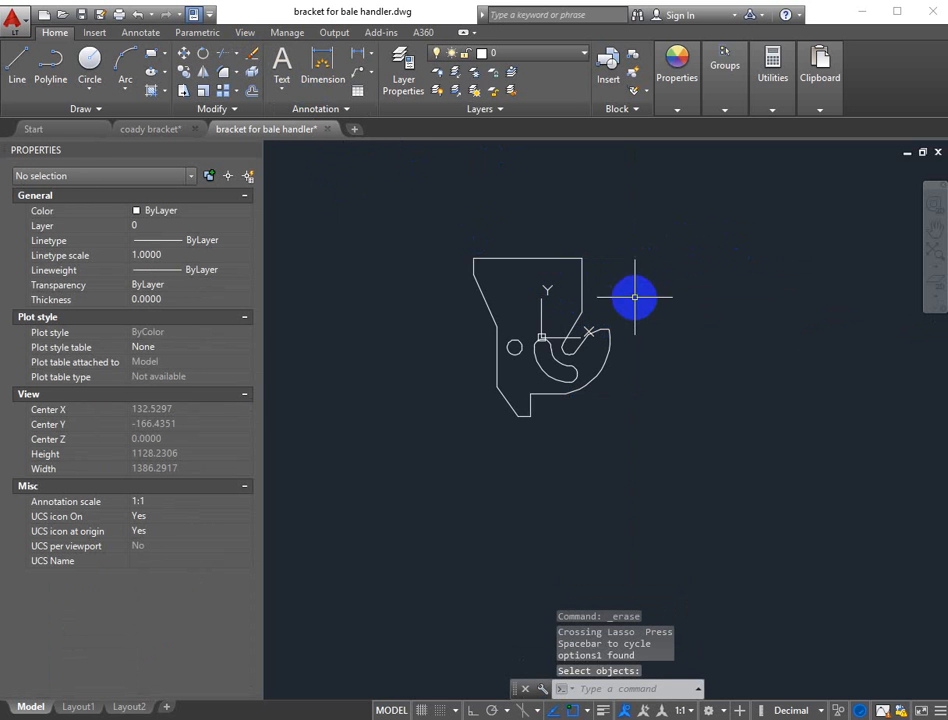
scroll(605, 304, up, 2)
scroll(605, 330, up, 2)
scroll(560, 385, down, 2)
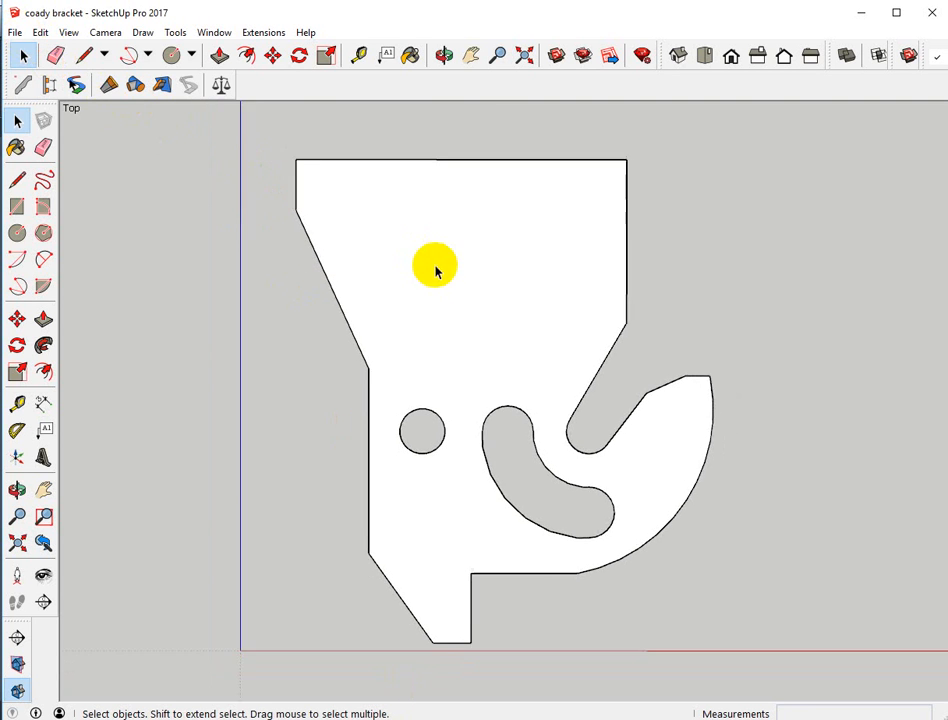
View the bracket at an angle, select the whole group, and move it about 466 mm away from its place by the origin
mouse_move(435, 270)
middle_down()
mouse_move(489, 352)
mouse_move(446, 421)
mouse_move(250, 563)
middle_up()
drag(250, 563, 630, 280)
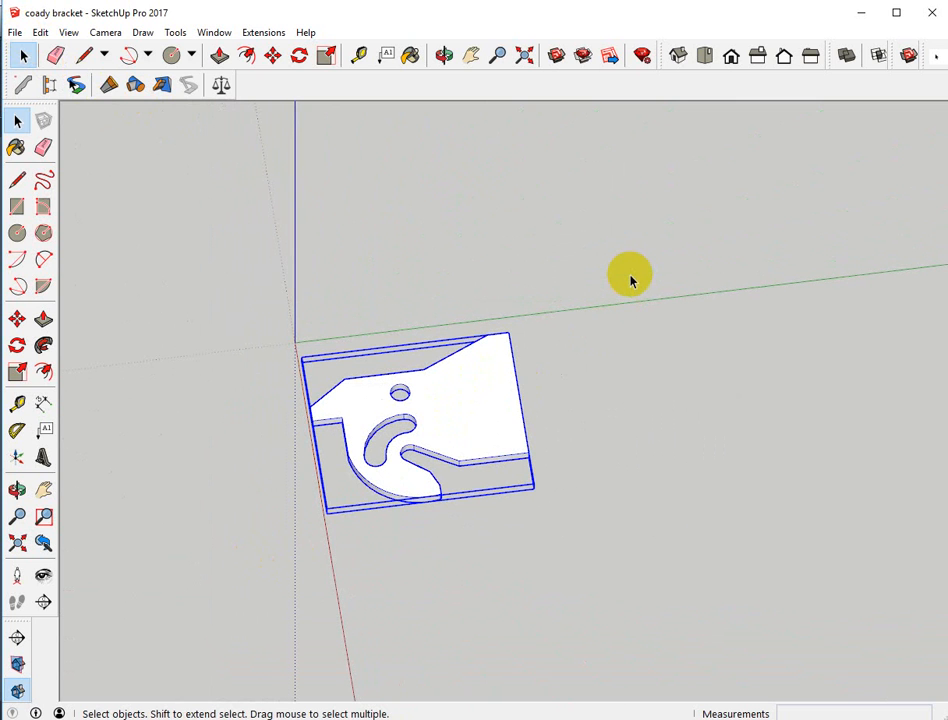
key(m)
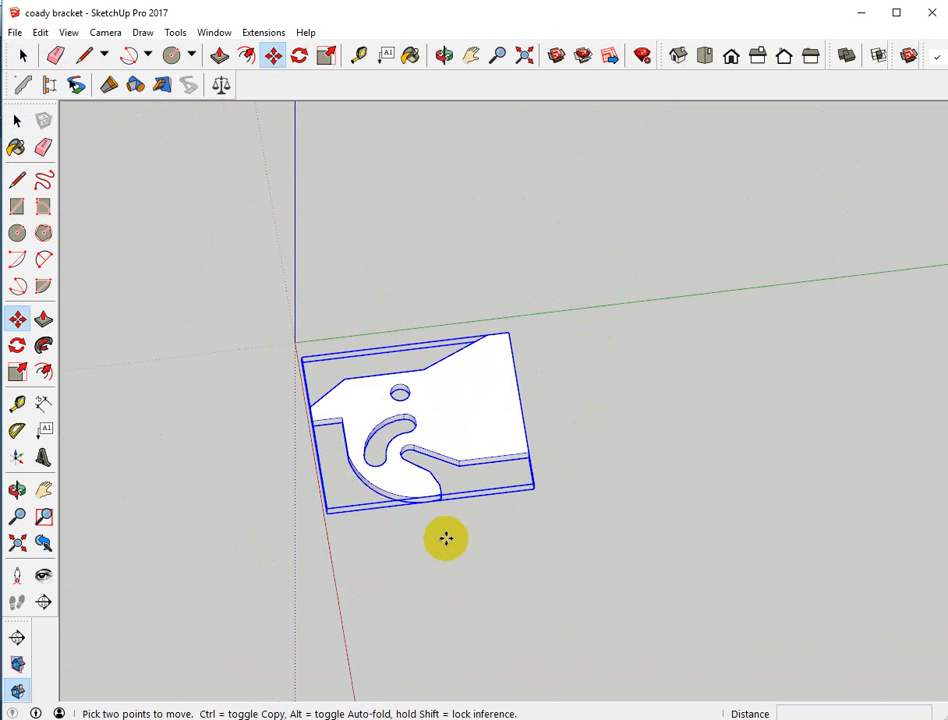
click(446, 540)
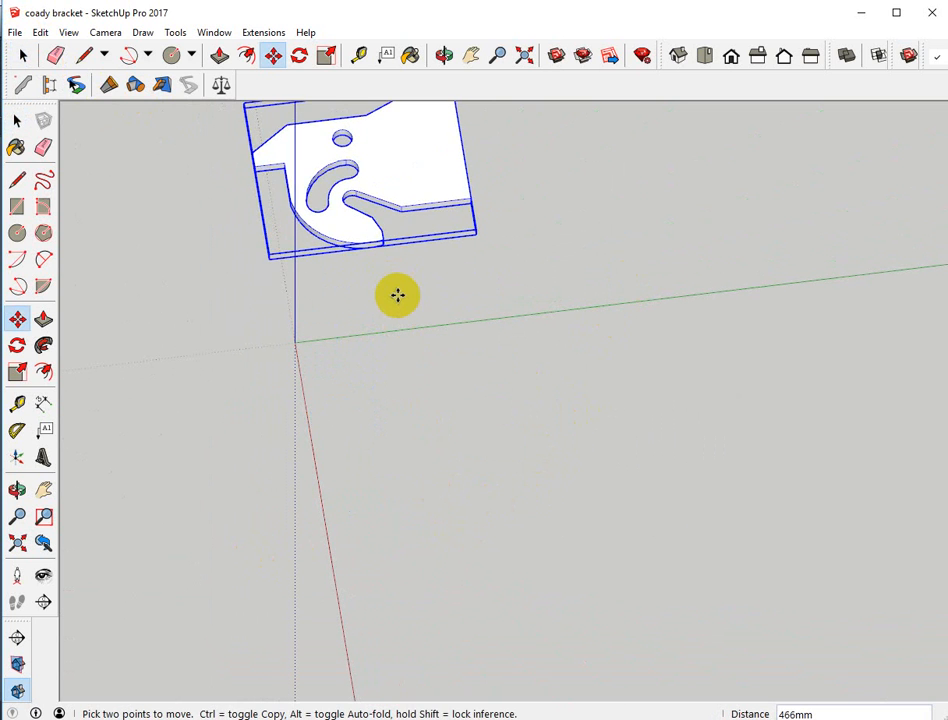
Delete the bracket group from the model, leaving the drawing area empty
key(Delete)
key(ctrl+z)
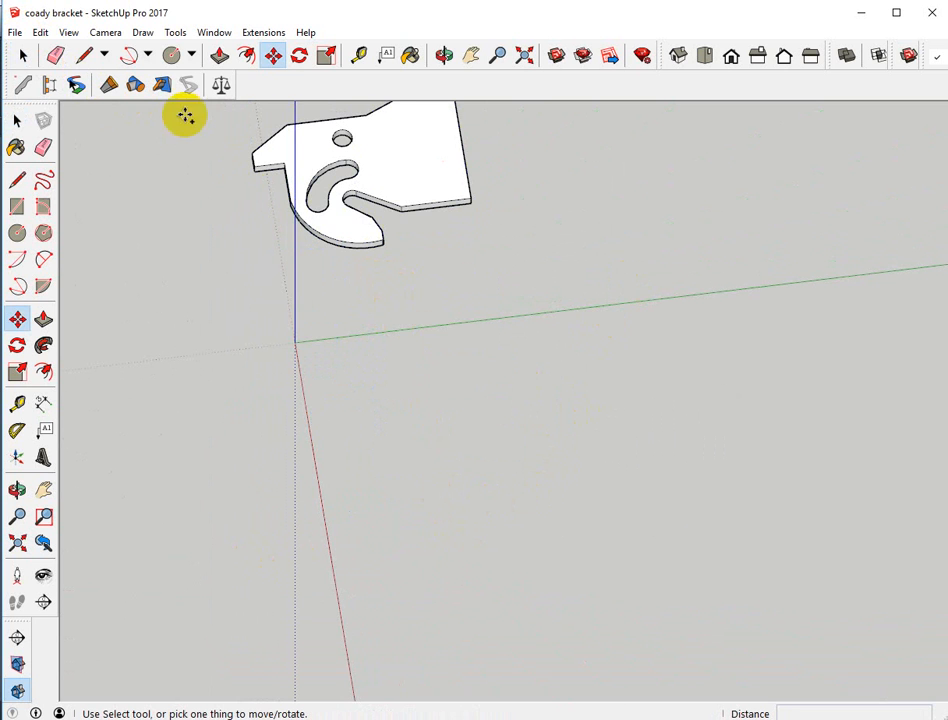
click(19, 56)
click(368, 201)
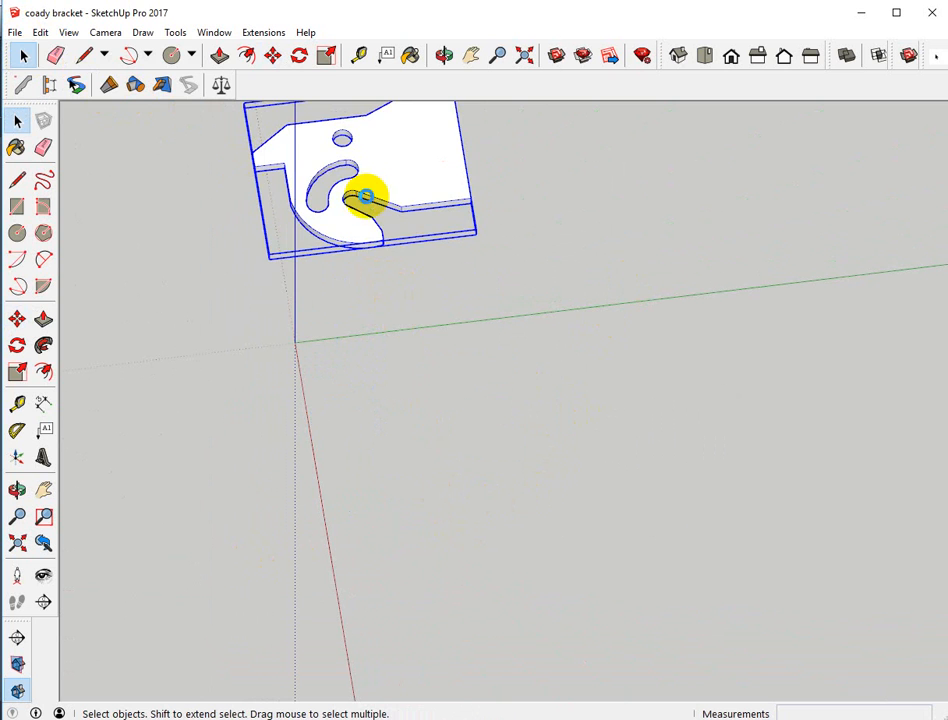
key(Delete)
Try to import the JPEG photo IMG_0448 from the Kildalton folder as an image
click(15, 31)
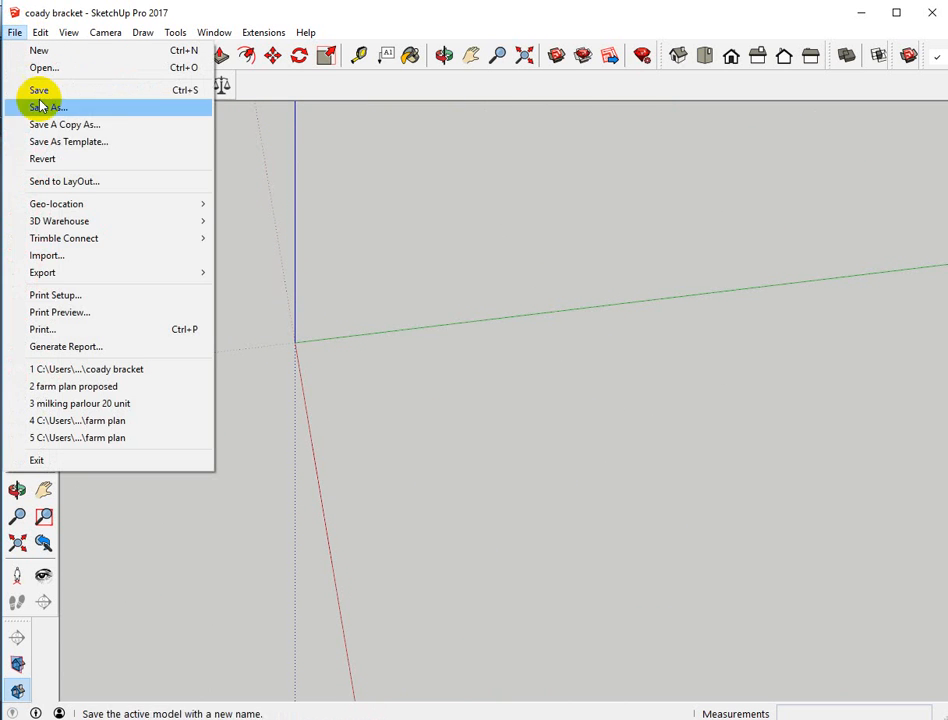
click(76, 257)
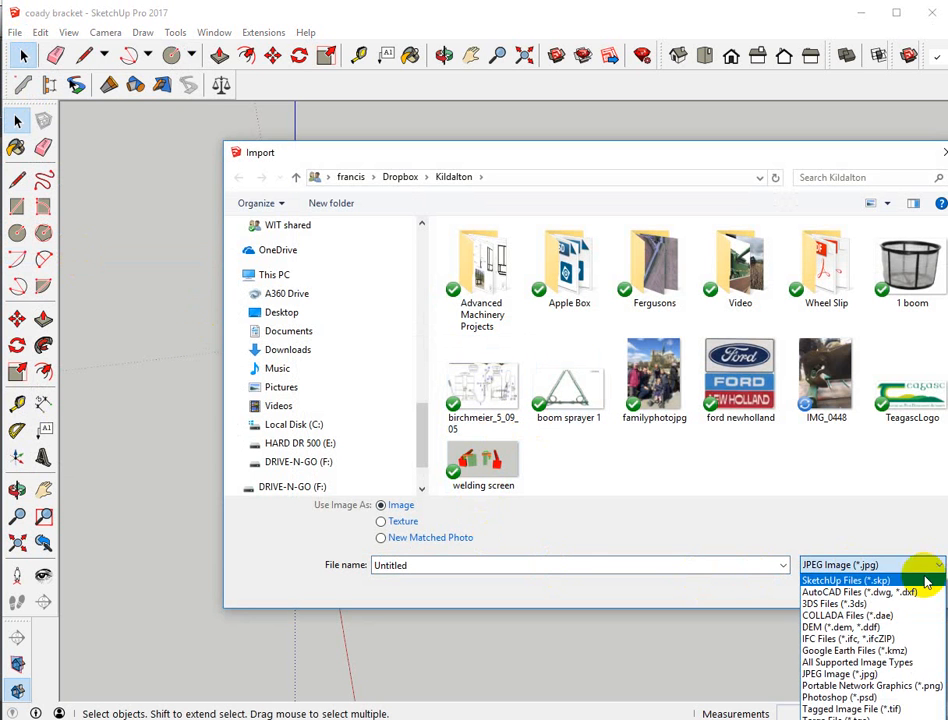
click(922, 674)
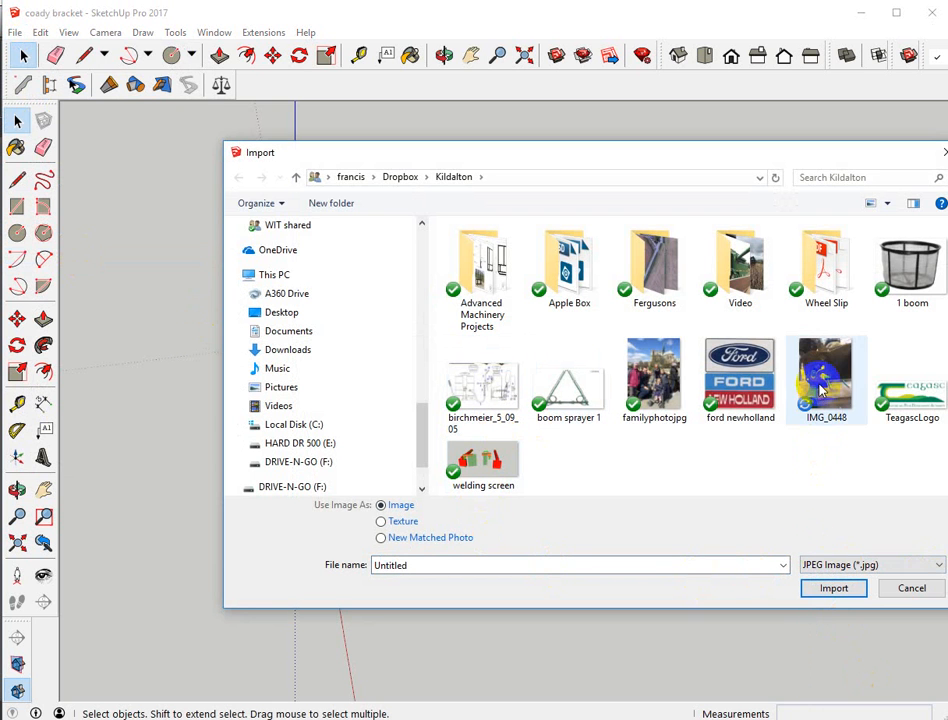
click(824, 385)
click(832, 590)
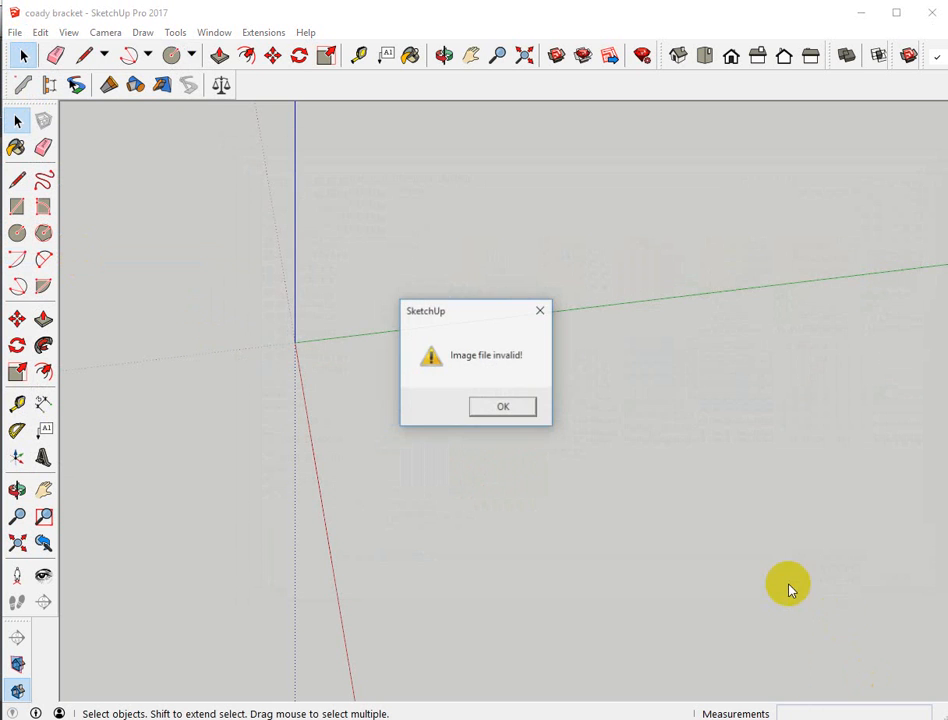
click(503, 409)
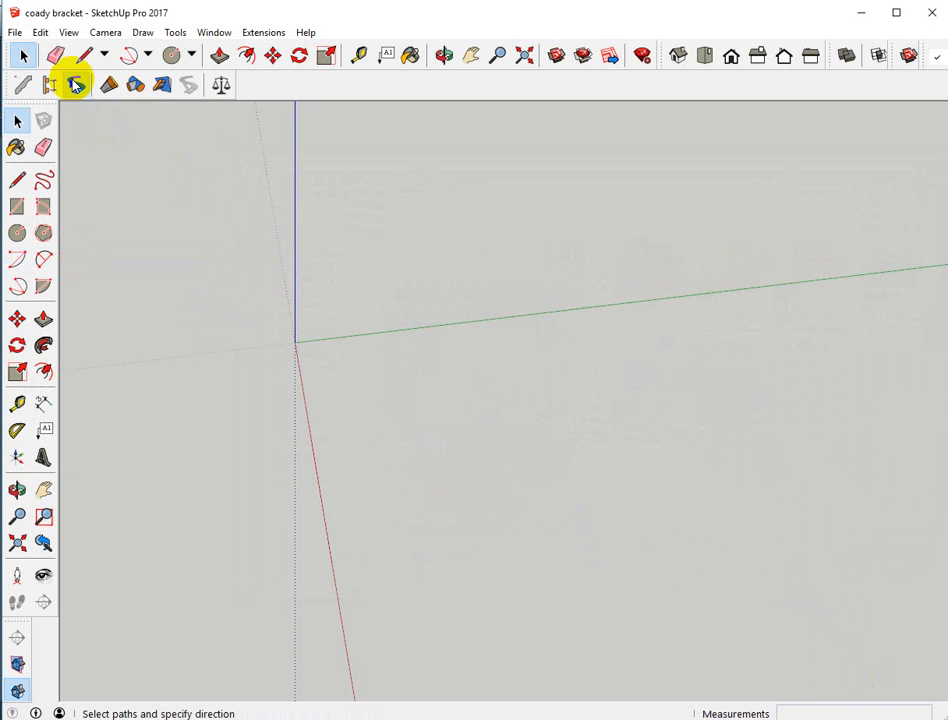
Import the photo IMG_0448 as an image and place it with its corner at the origin on the ground plane
click(15, 33)
click(50, 255)
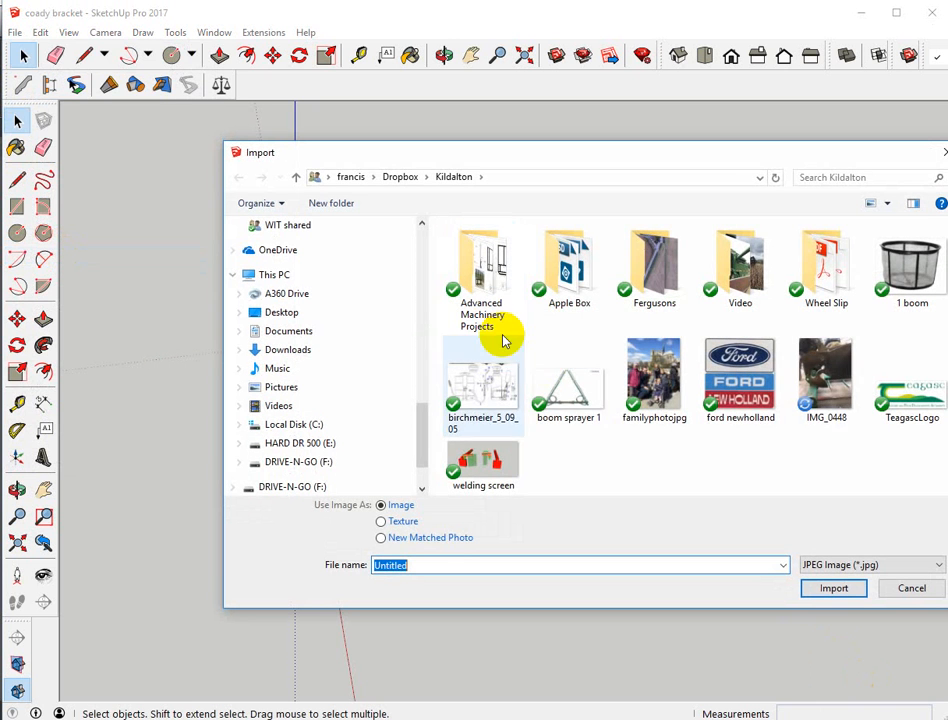
click(840, 400)
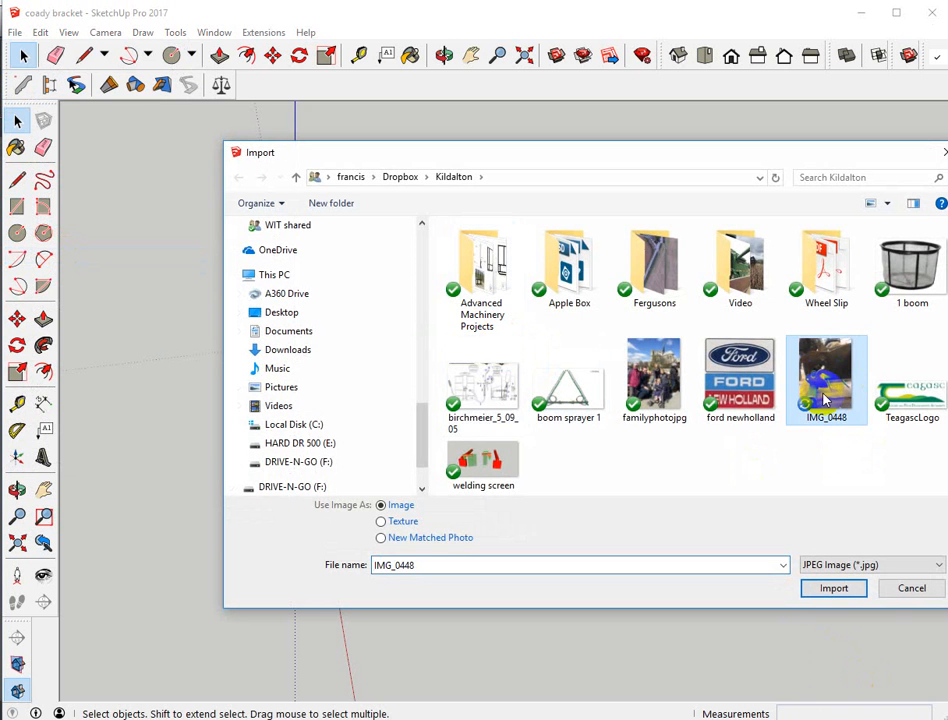
click(832, 589)
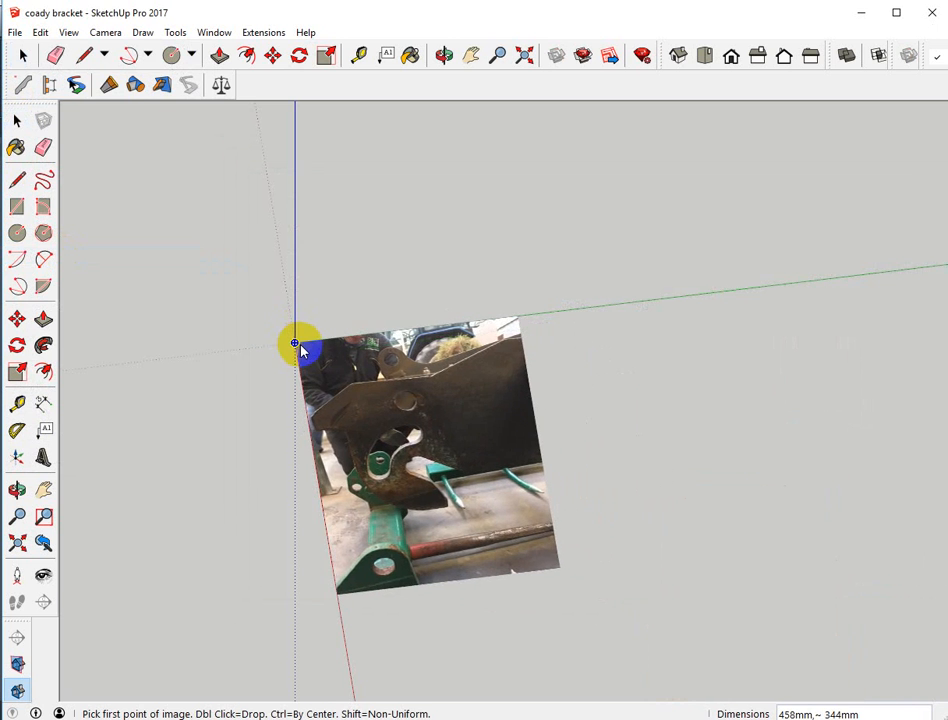
click(295, 343)
click(484, 488)
scroll(405, 460, up, 2)
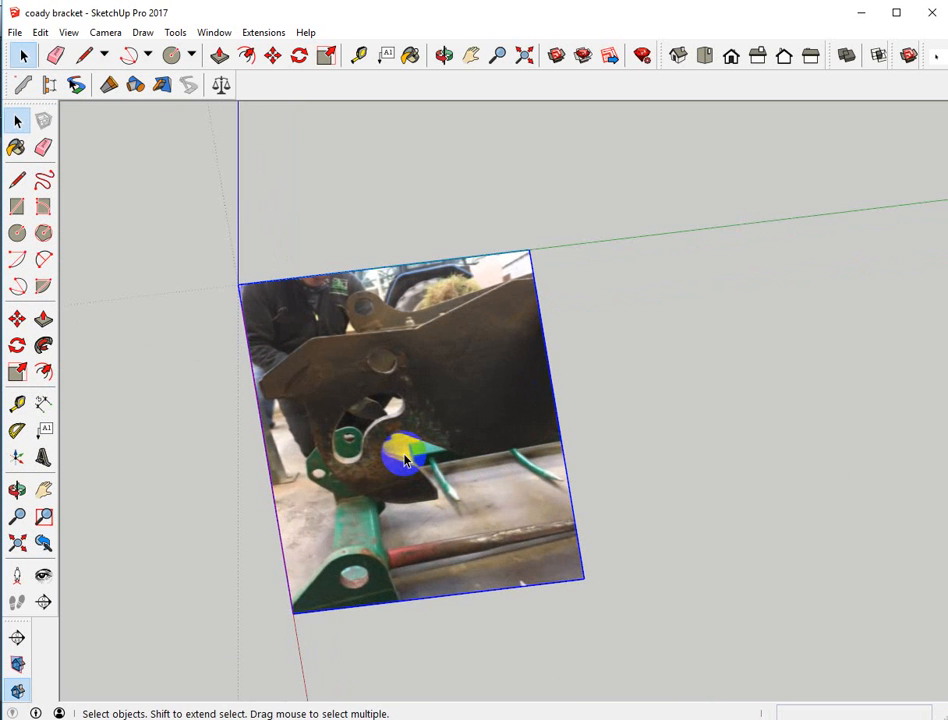
Use the Tape Measure between the dark plate's notched edge and the photo's opposite edge to resize the model so that distance is 270 mm
click(17, 402)
scroll(312, 430, up, 2)
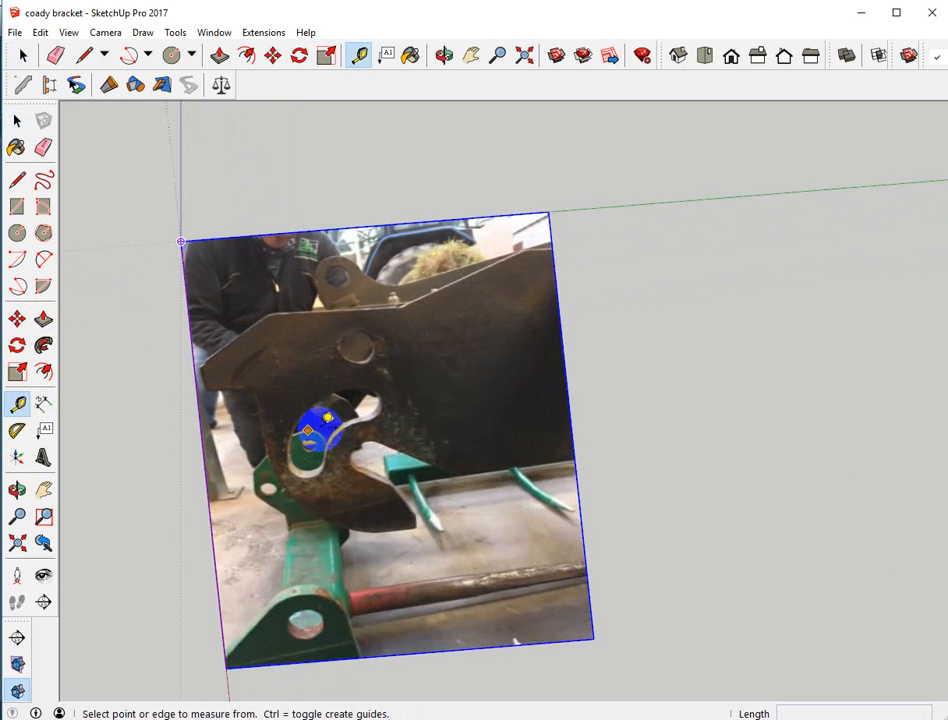
middle_drag(318, 430, 255, 403)
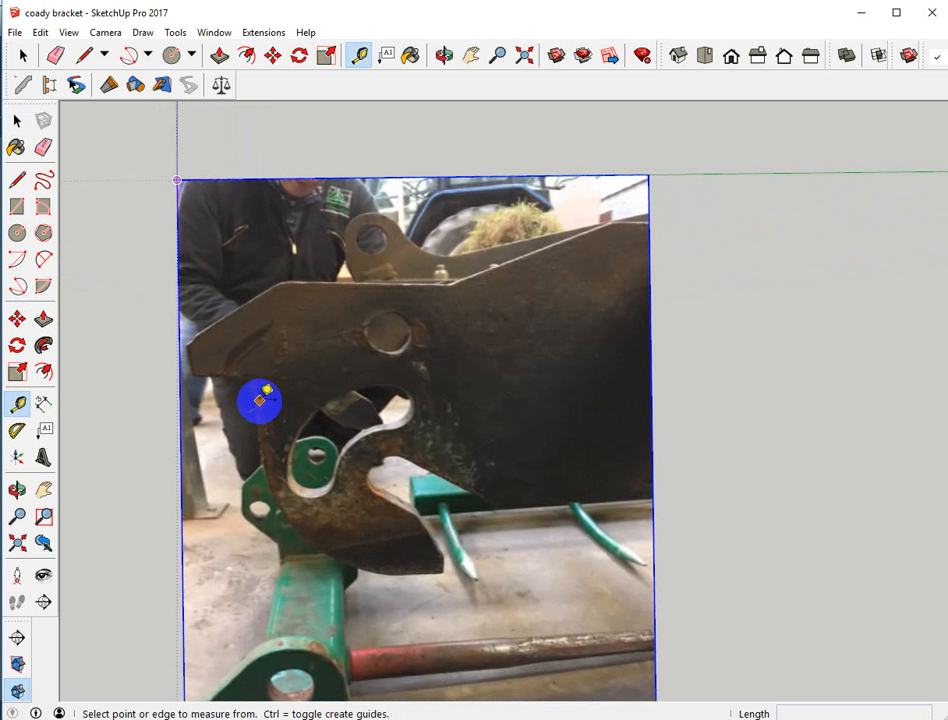
click(258, 399)
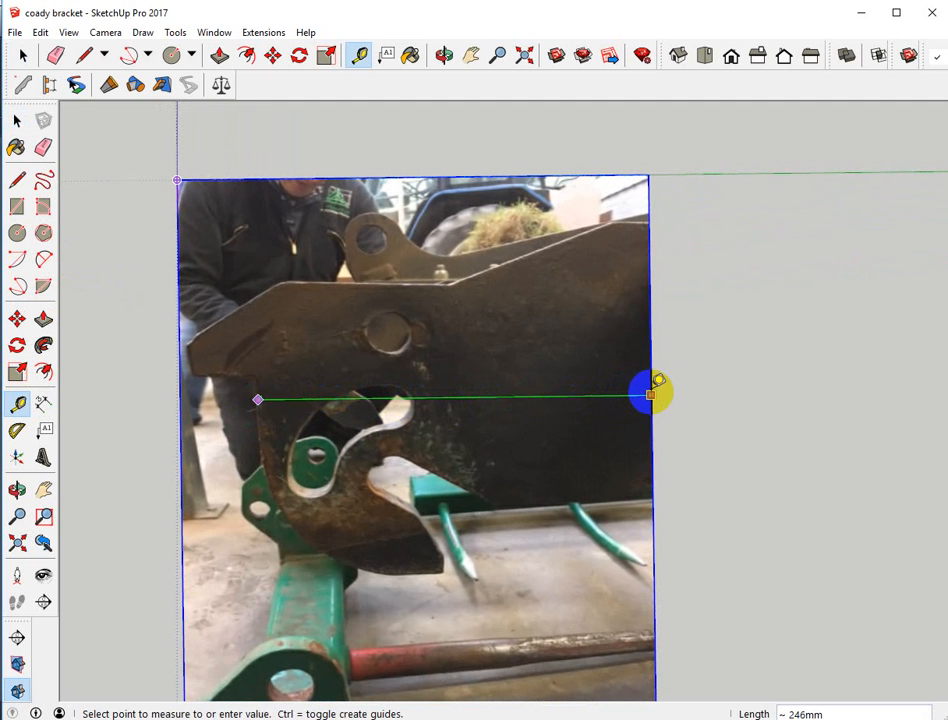
click(651, 395)
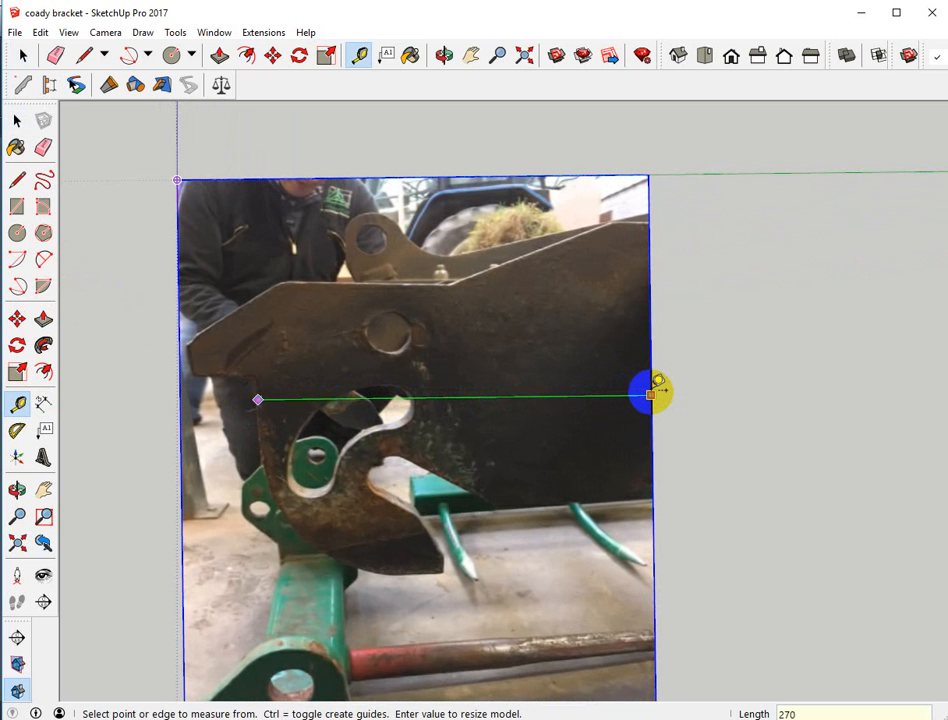
text(270)
key(Return)
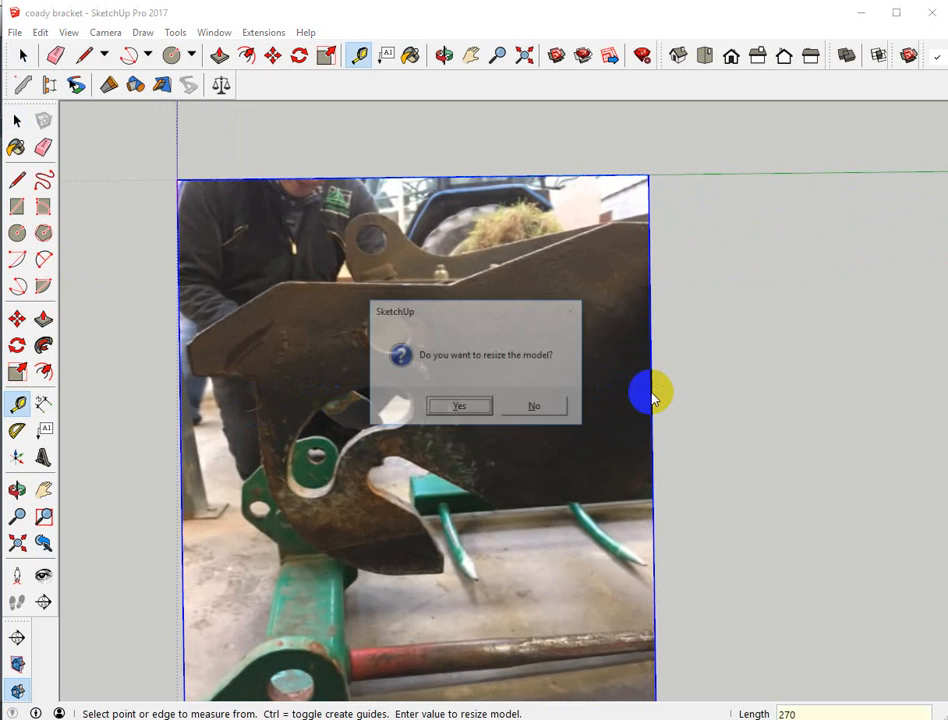
click(459, 407)
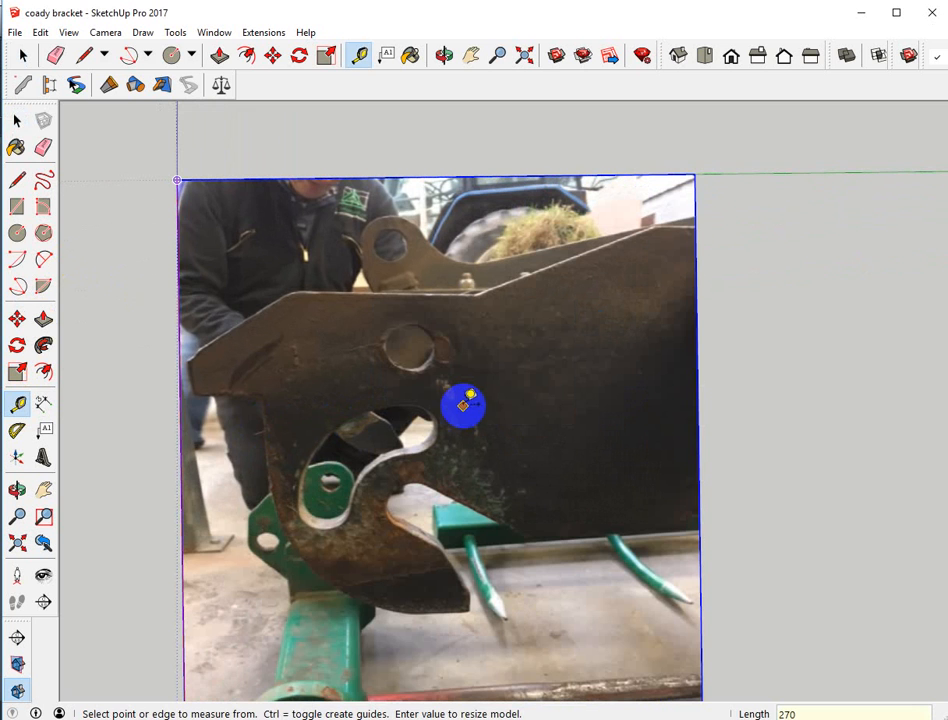
scroll(567, 258, down, 1)
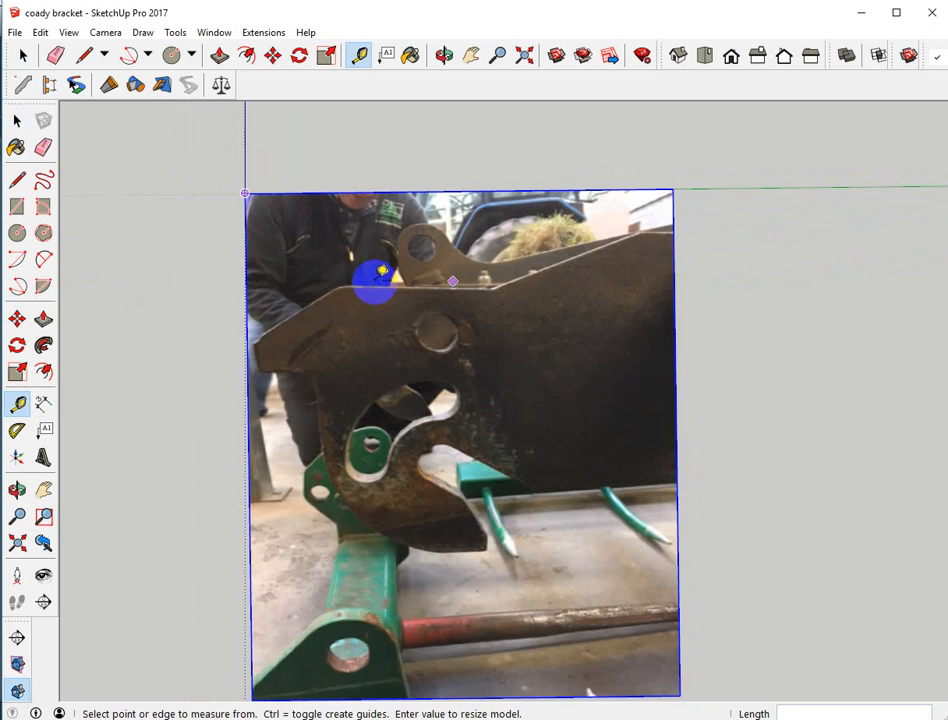
Draw a rectangle of about 288 by 323 mm over the bracket across the photo's full width, and turn on X-ray display
click(16, 208)
click(673, 234)
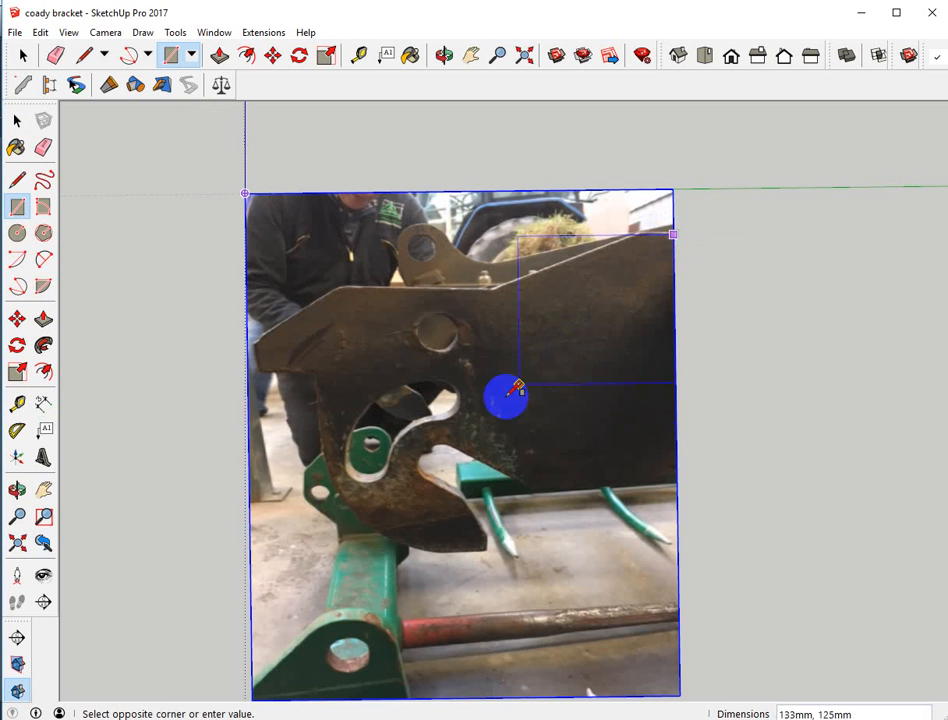
click(253, 572)
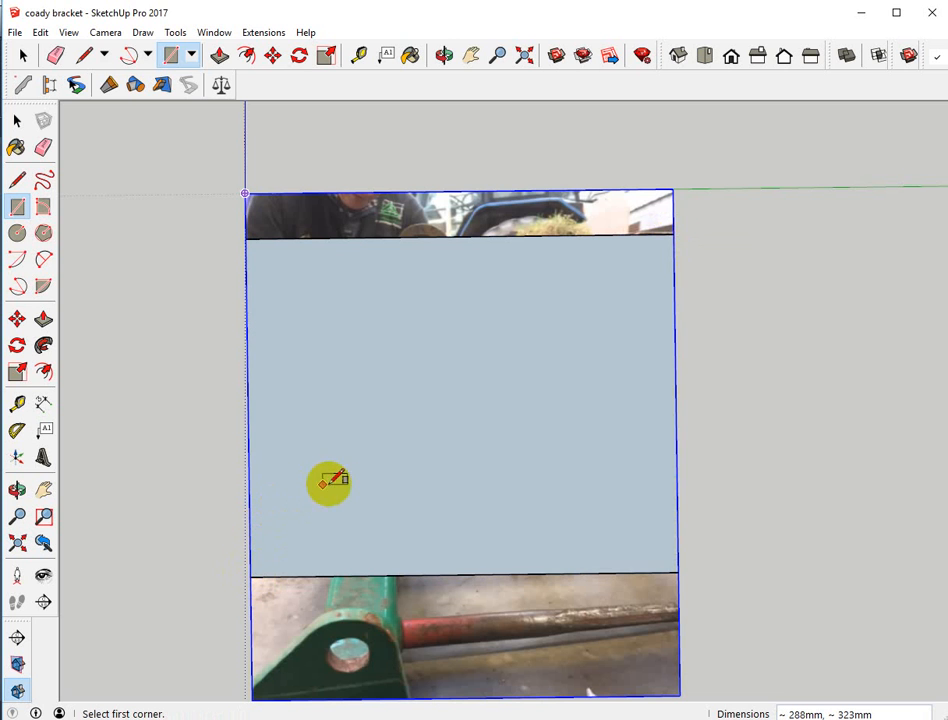
key(x)
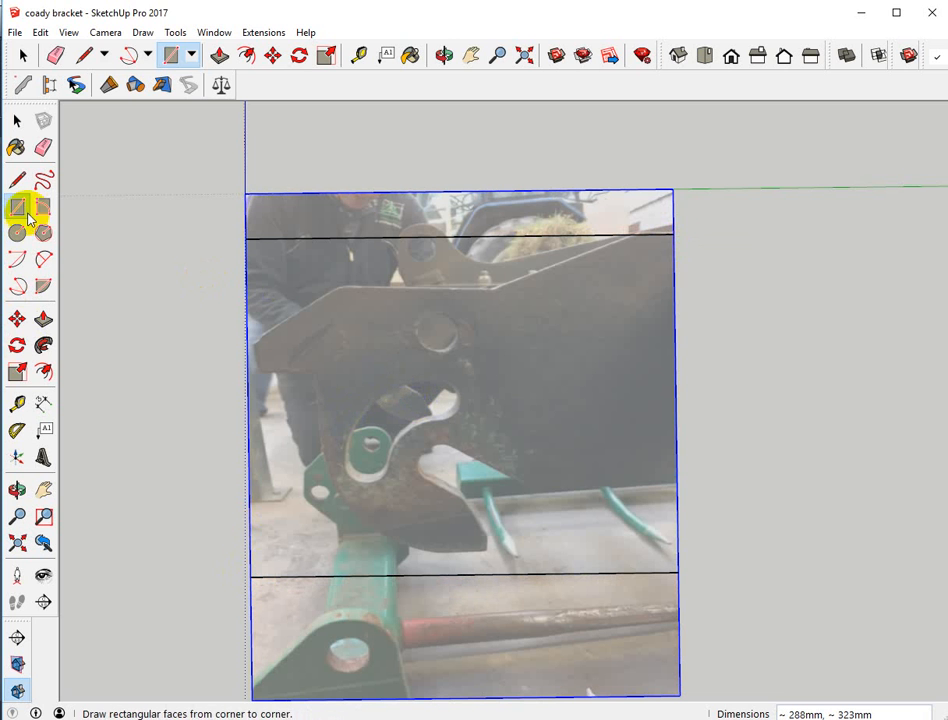
Trace the plate's sloped upper edge from the rectangle's edge, then its straight top edge of about 120 mm, with lines
click(17, 180)
scroll(670, 290, up, 2)
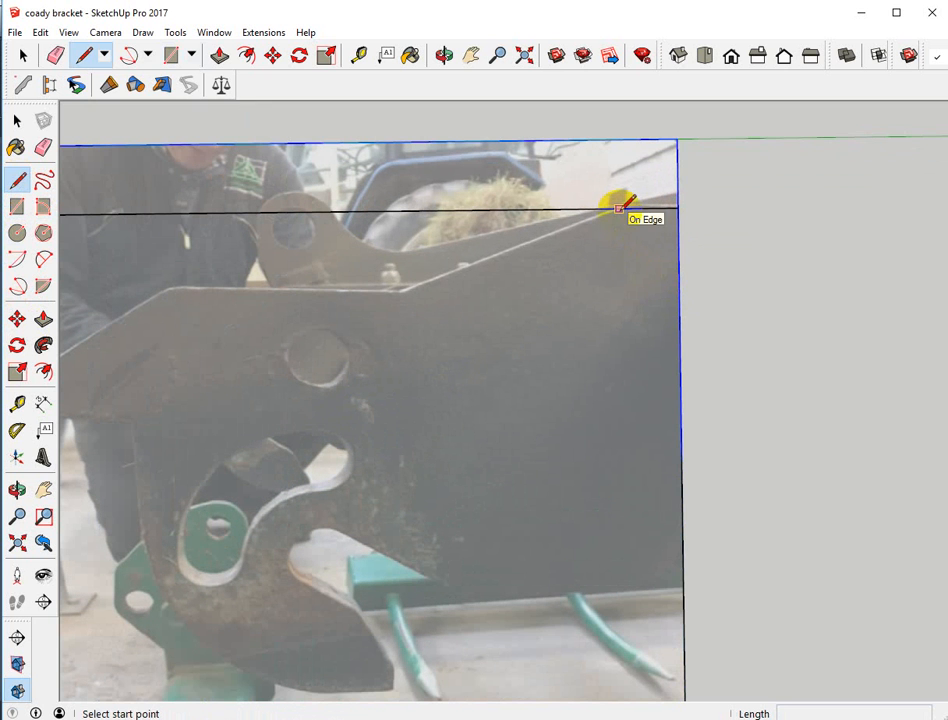
click(619, 208)
click(403, 291)
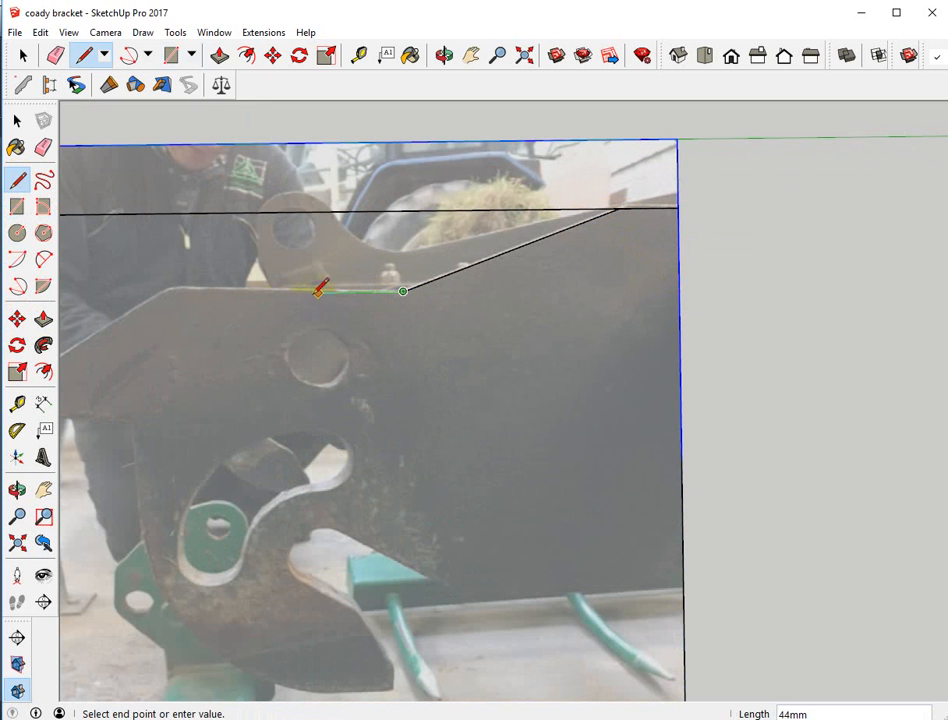
scroll(205, 292, down, 2)
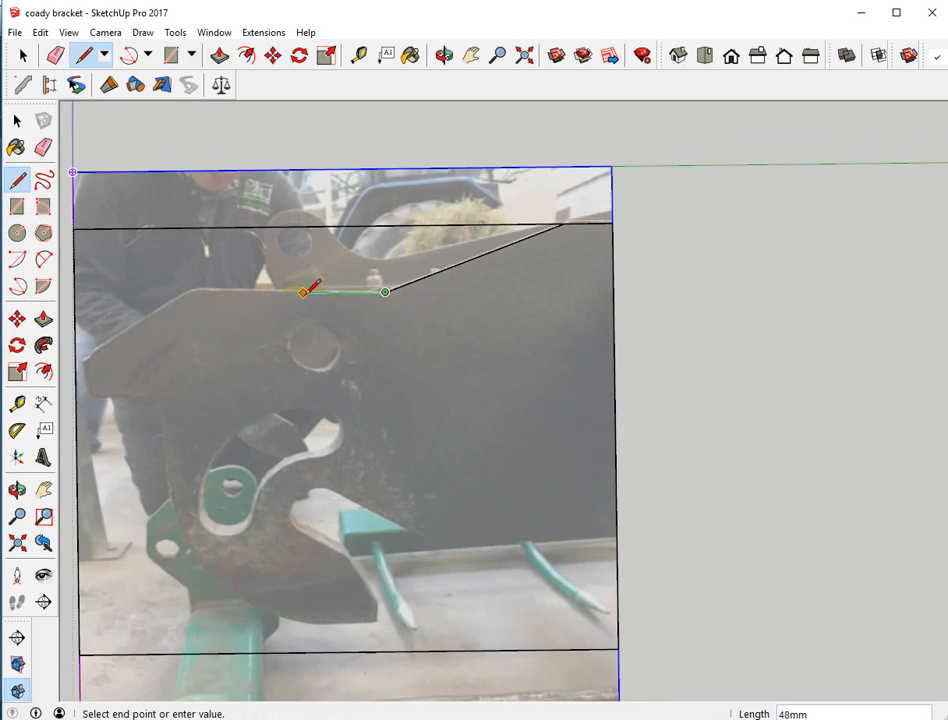
scroll(200, 292, up, 3)
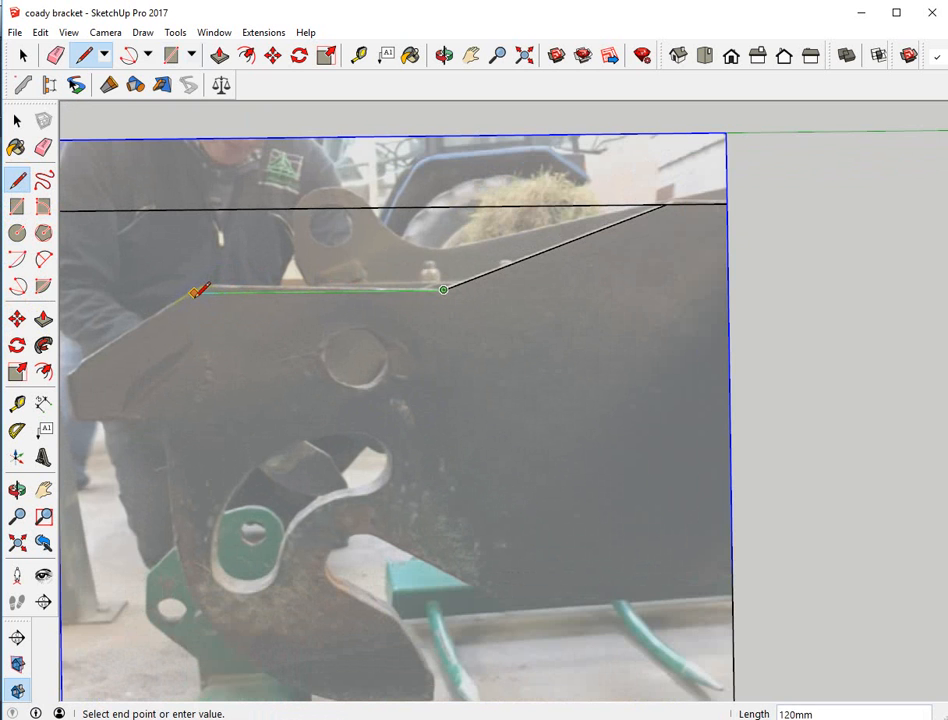
click(197, 292)
Continue the outline around the plate's nose: the slanted edge, about 27 mm down, about 45 mm inward and about 83 mm down
scroll(505, 205, down, 2)
scroll(243, 318, up, 2)
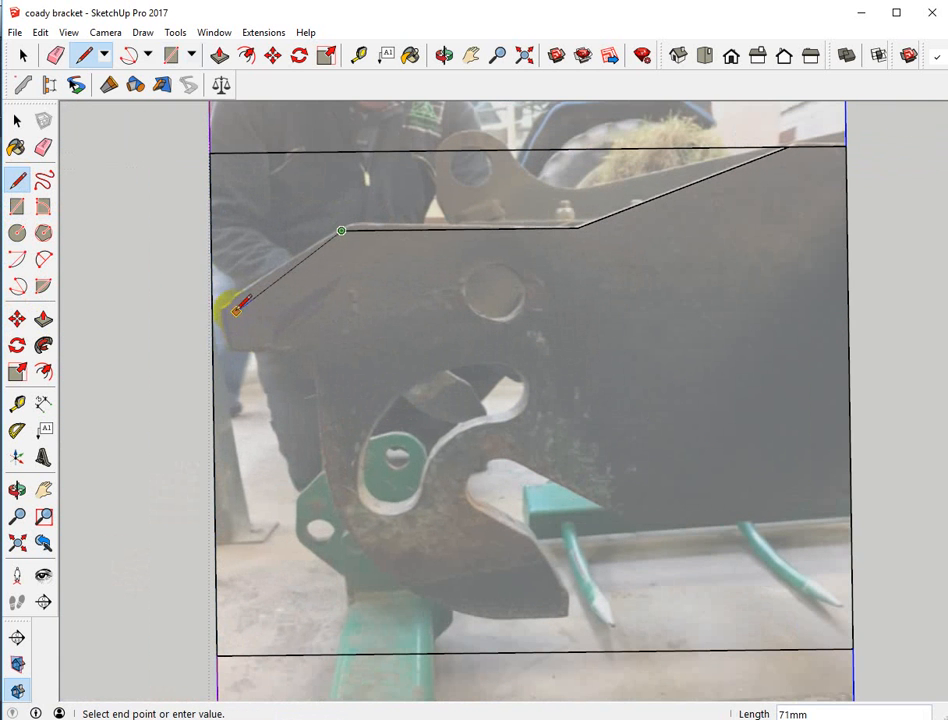
click(224, 304)
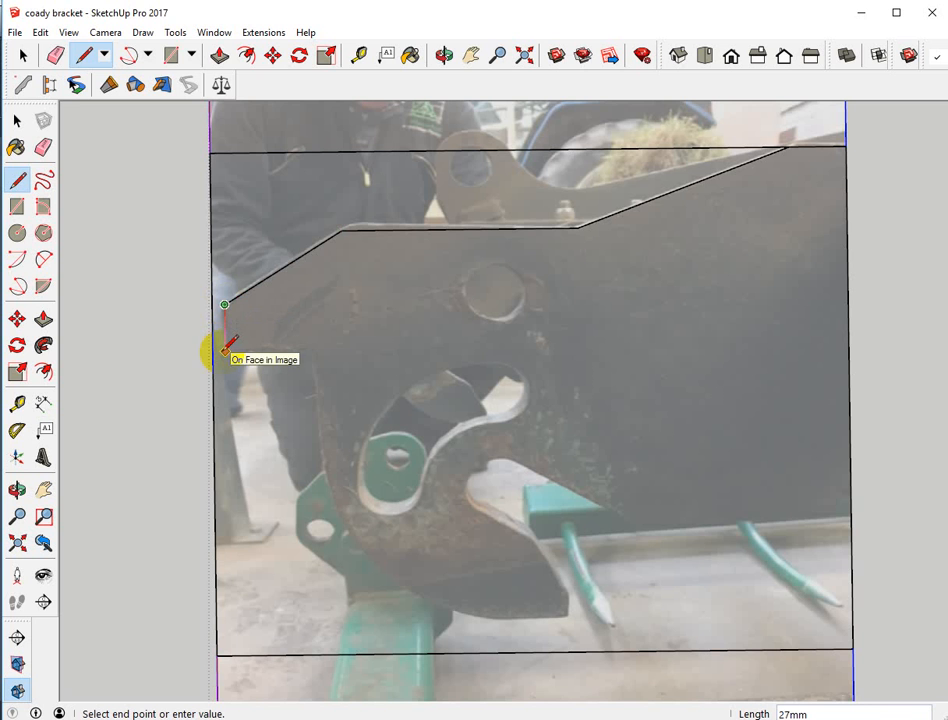
click(225, 351)
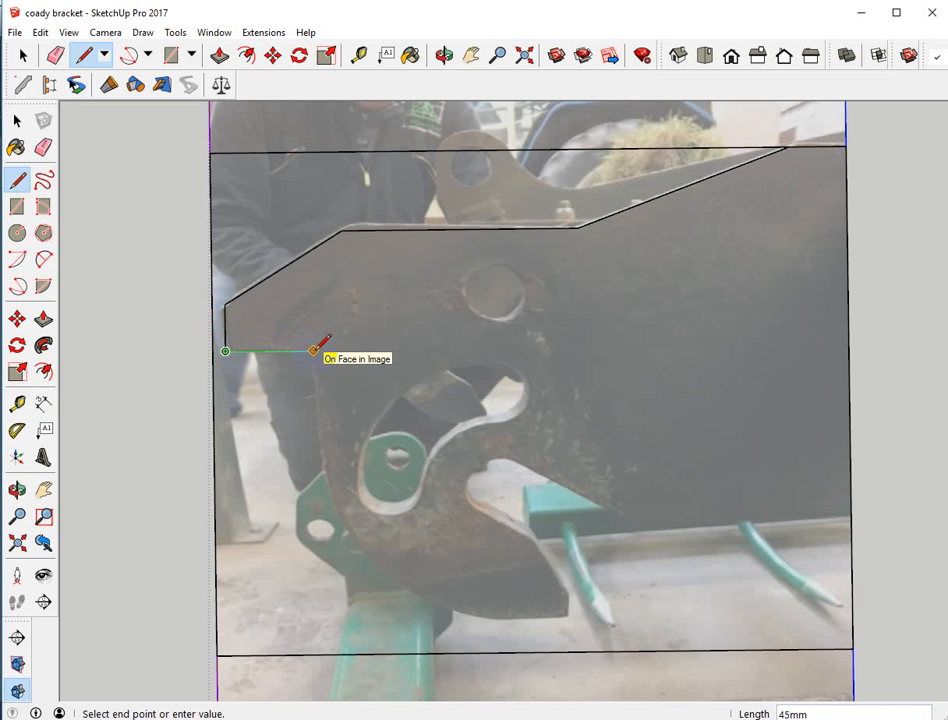
click(313, 350)
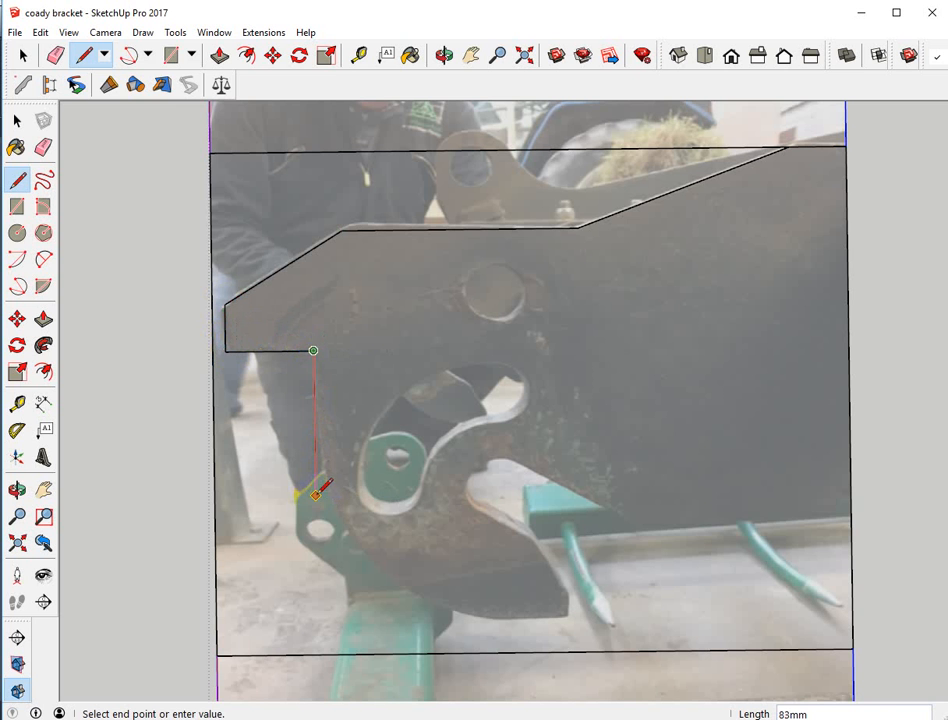
click(316, 491)
key(Escape)
Draw a line along the plate's lower edge from the hook opening's outer corner to the rectangle's side
click(638, 526)
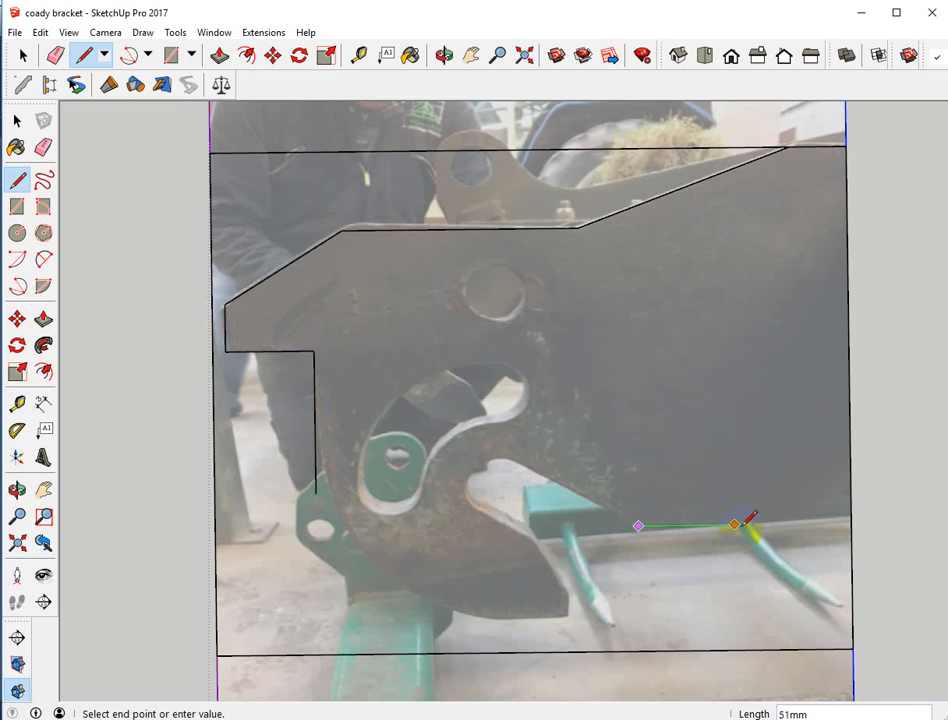
click(857, 519)
key(Escape)
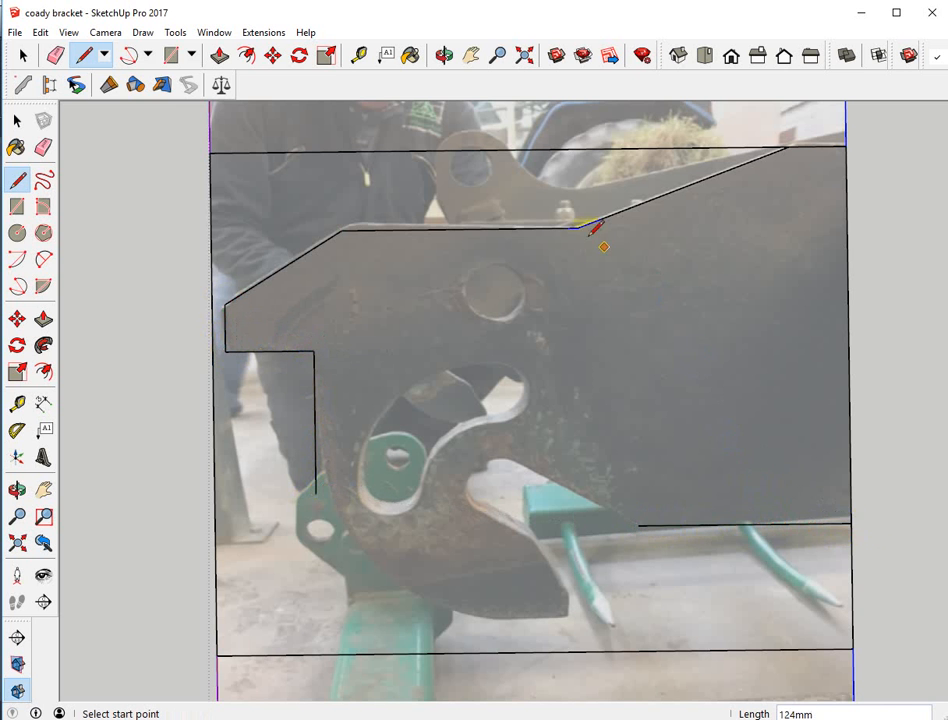
Draw a circle of about 15 mm radius fitting the rounded inner end of the hook opening
scroll(585, 229, down, 2)
scroll(557, 358, up, 3)
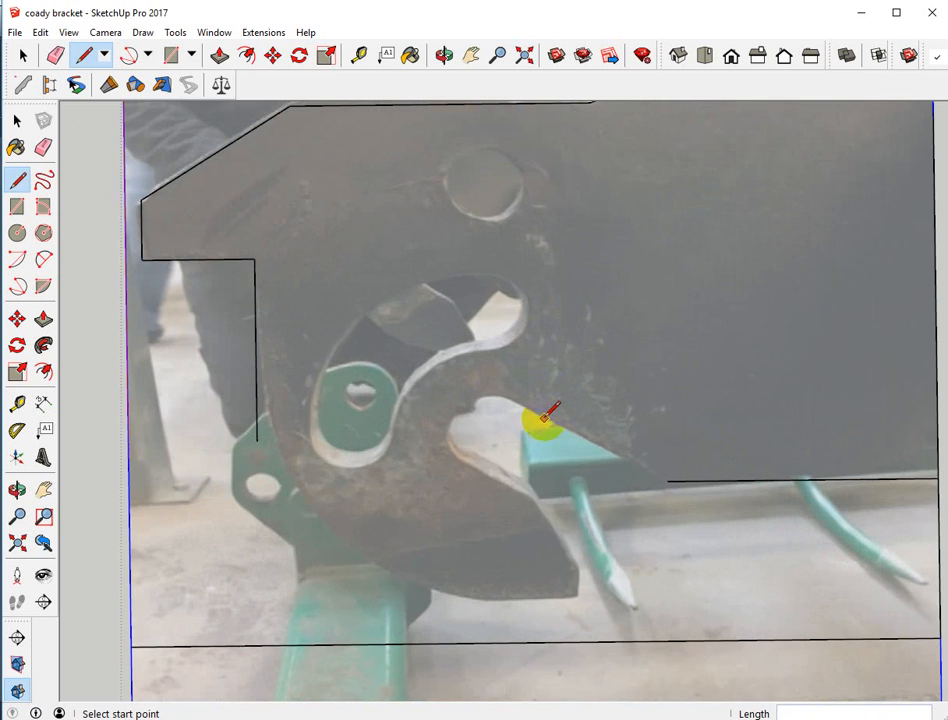
click(17, 233)
scroll(503, 418, up, 1)
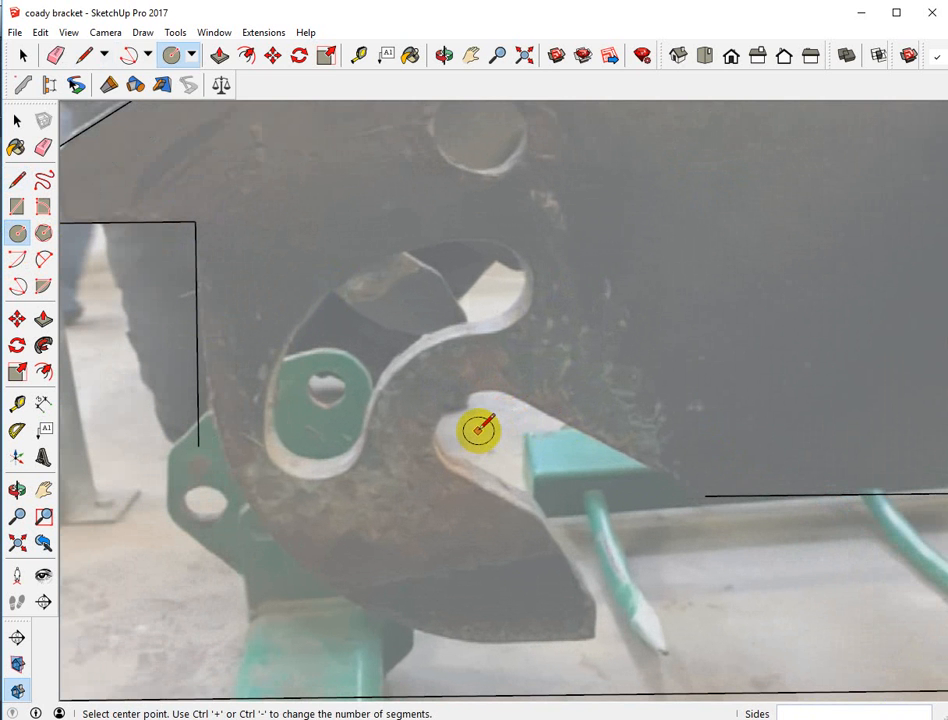
click(480, 430)
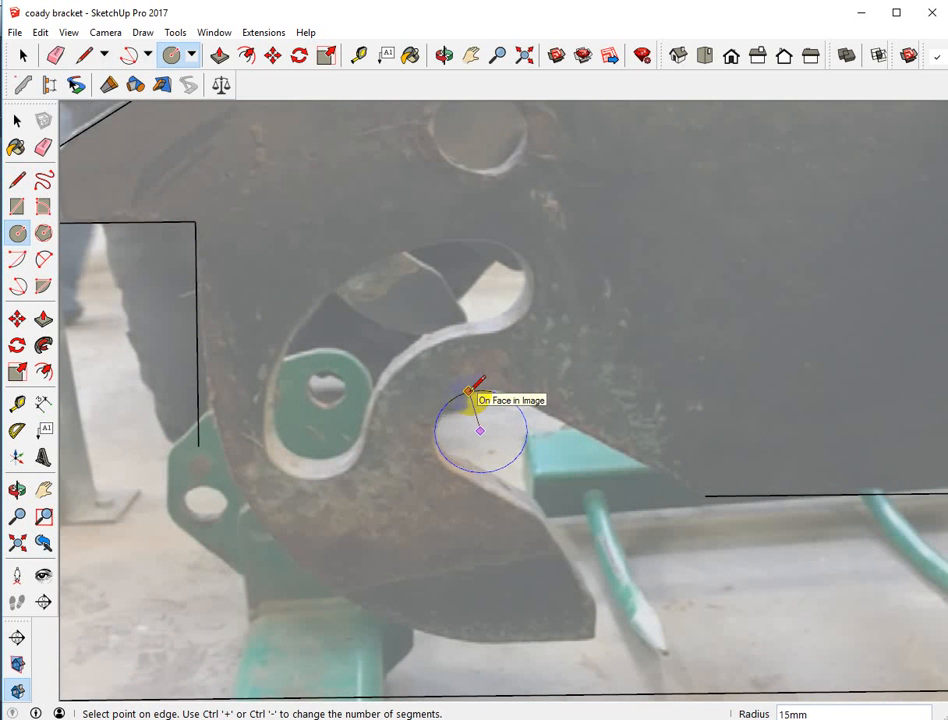
click(470, 390)
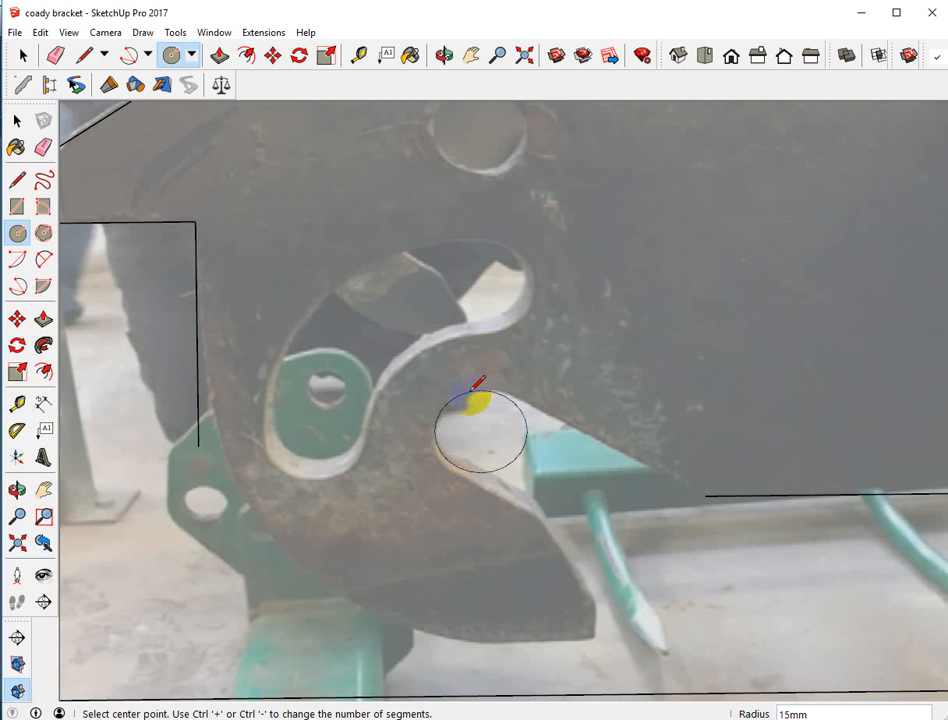
Draw a vertical line about 140 mm long from the hook circle's centre up towards the plate's top edge
click(18, 181)
click(18, 181)
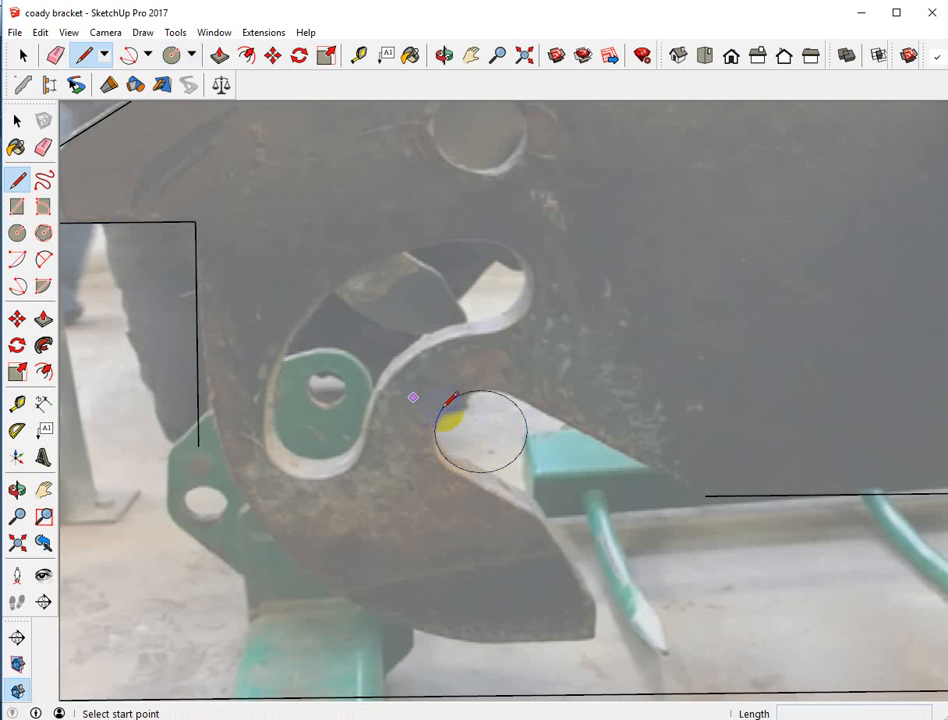
click(480, 429)
scroll(481, 434, down, 2)
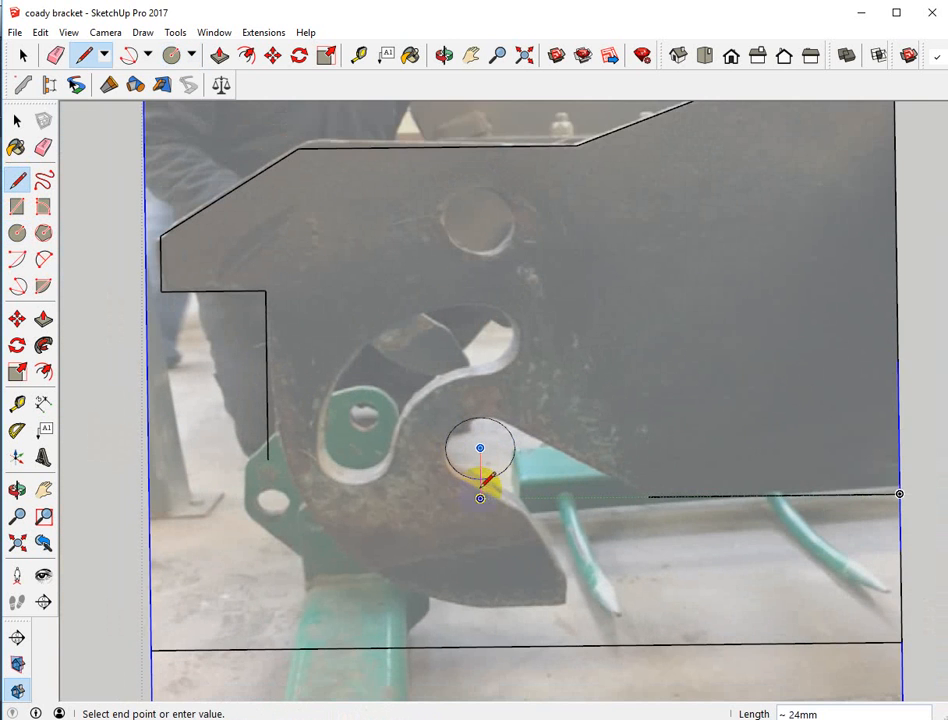
click(475, 161)
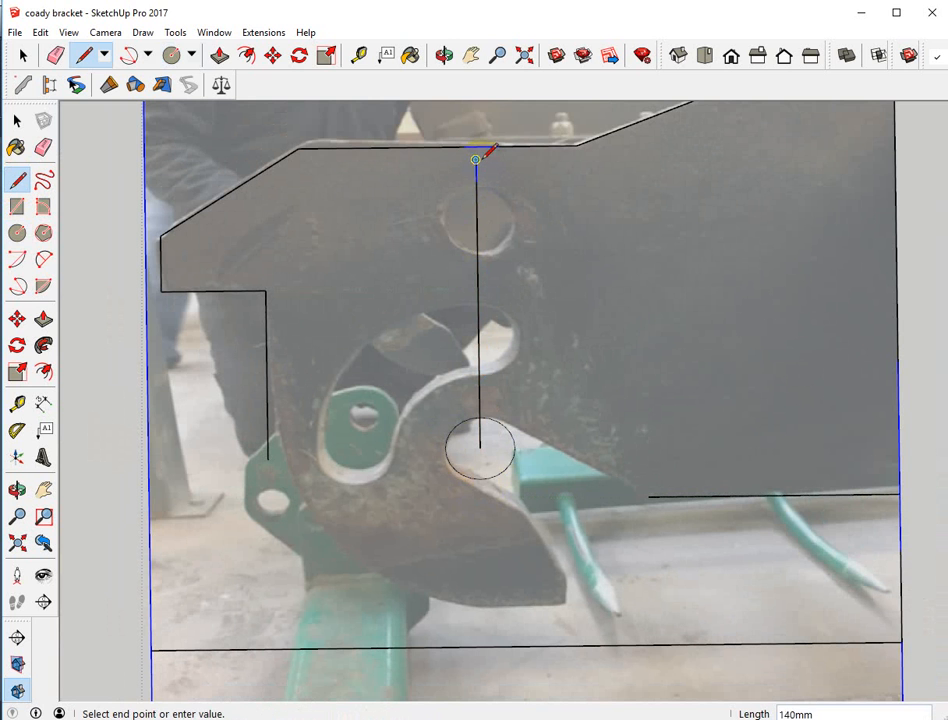
Draw a circle of about 36 mm radius around the hook circle's centre, matching the curved slot's inner edge
click(18, 234)
scroll(490, 330, up, 2)
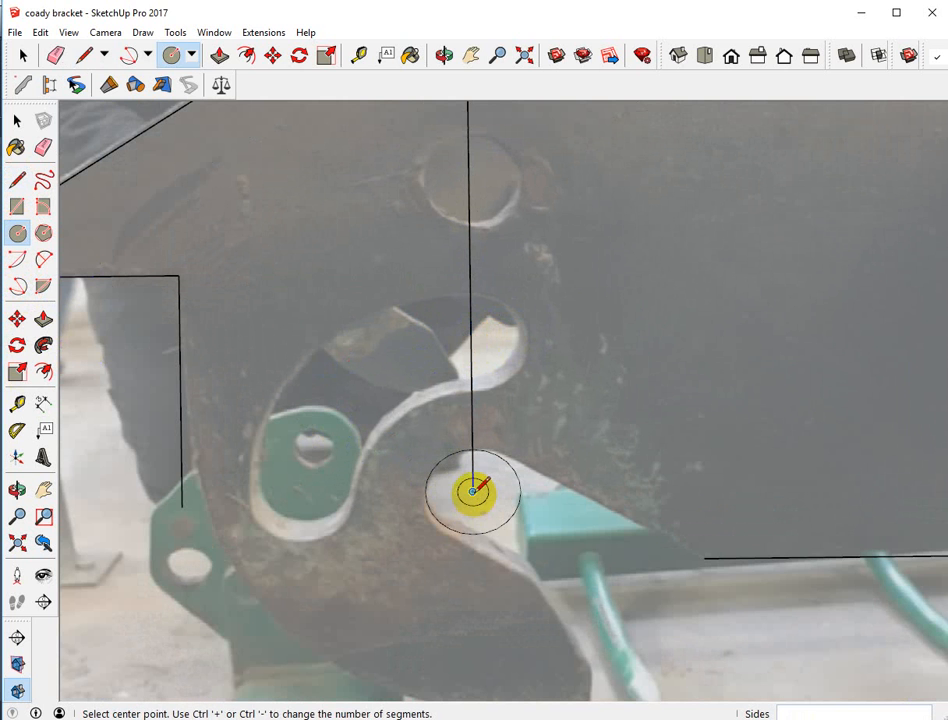
click(472, 491)
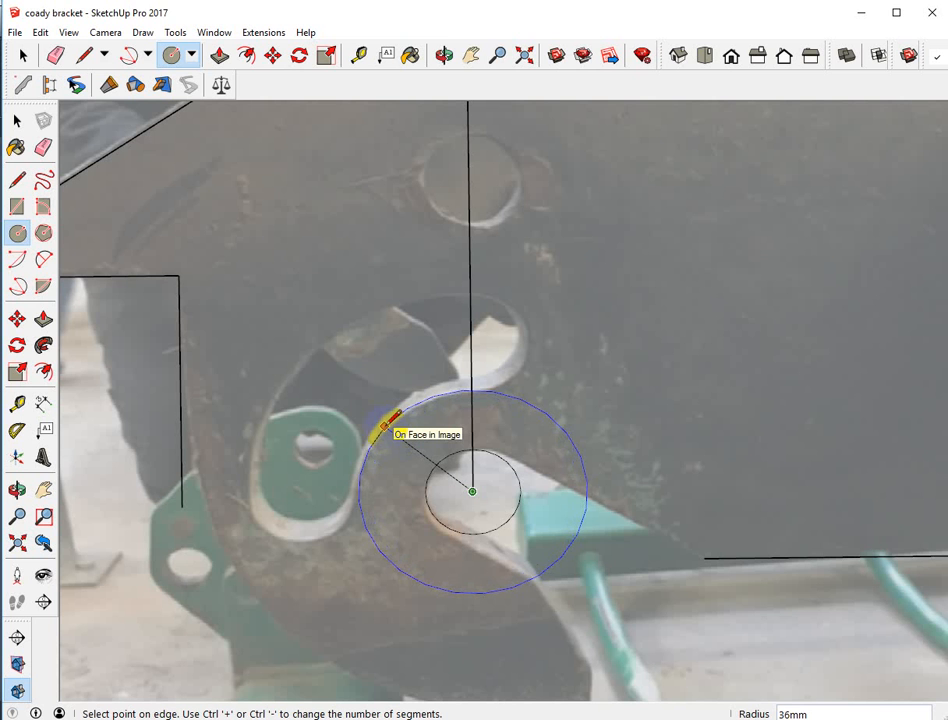
click(384, 425)
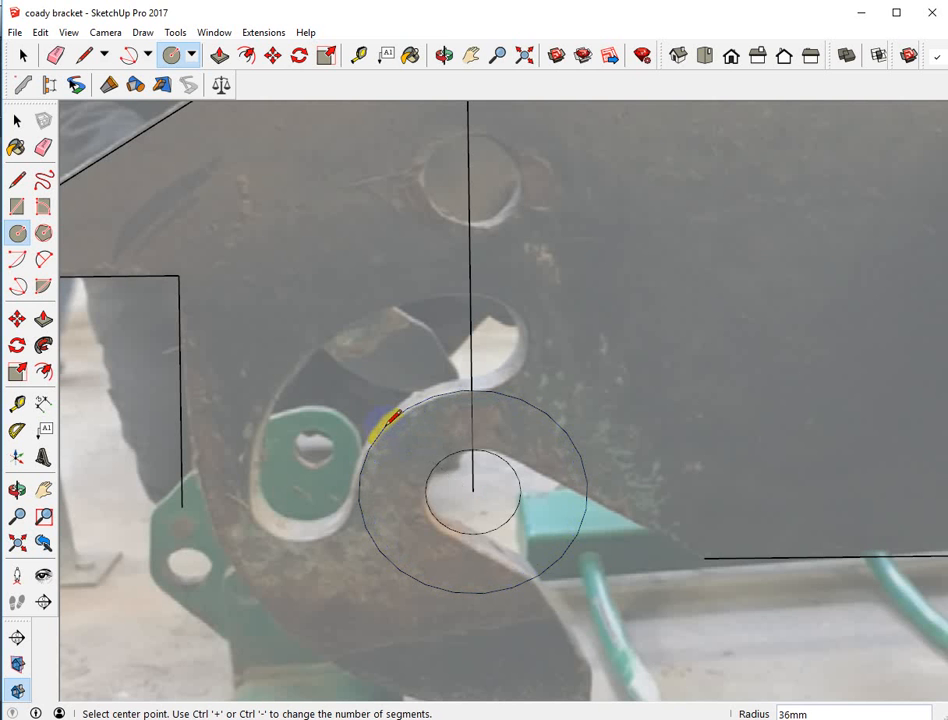
click(472, 491)
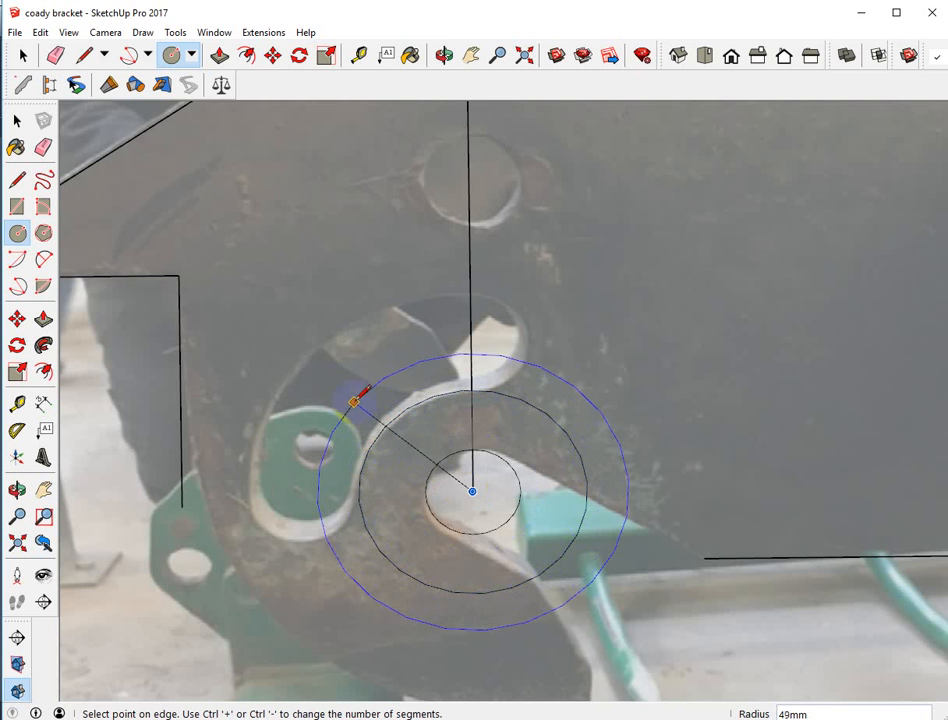
click(384, 425)
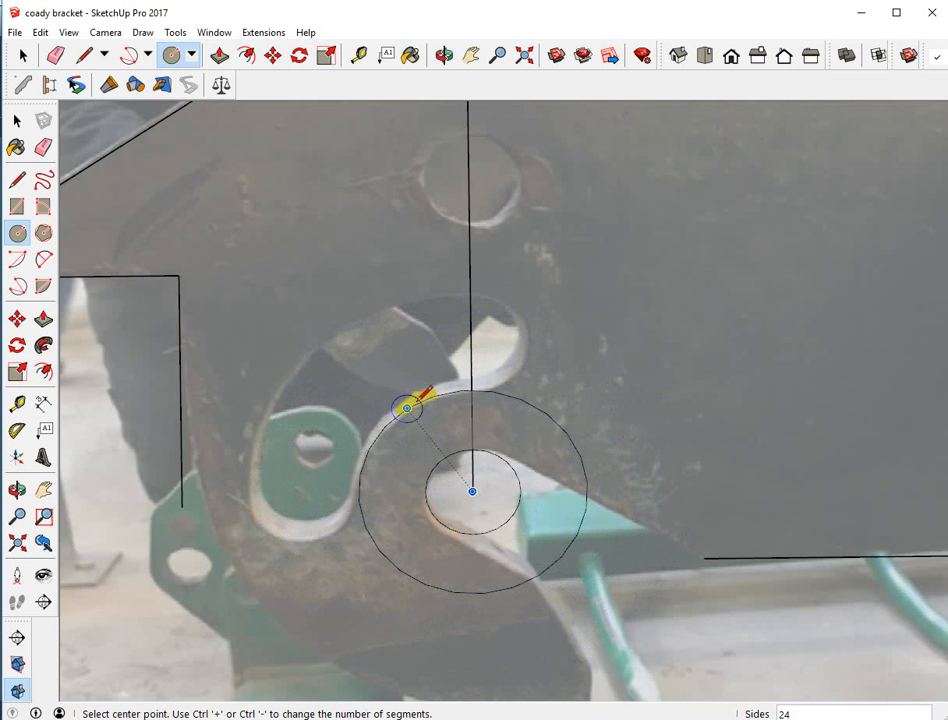
Offset the circle on the curved slot's inner edge outward by about 34 mm to the slot's outer edge
click(44, 374)
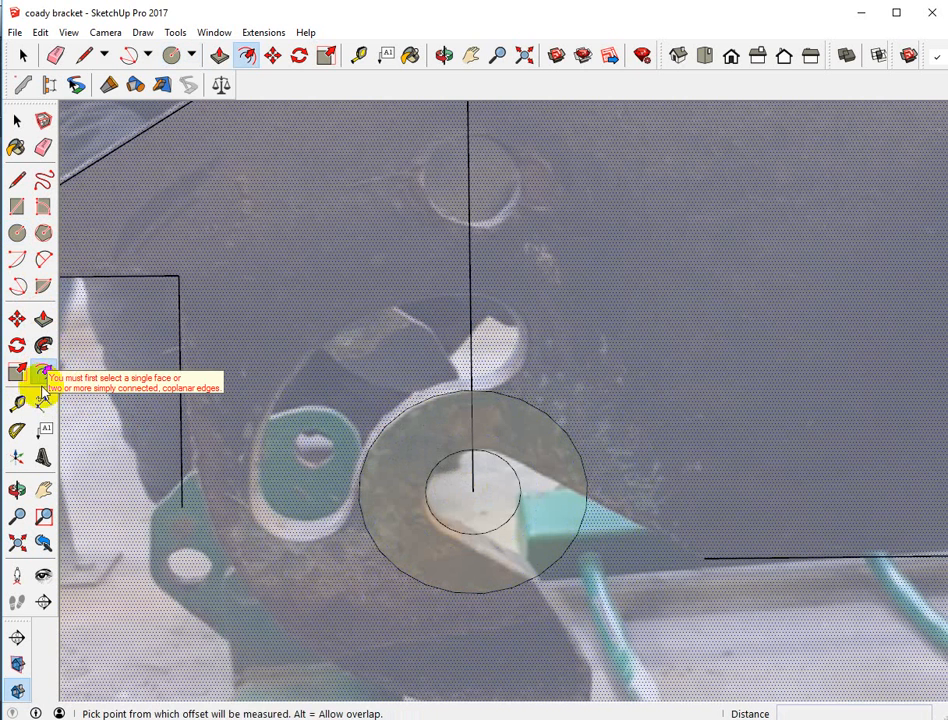
click(394, 423)
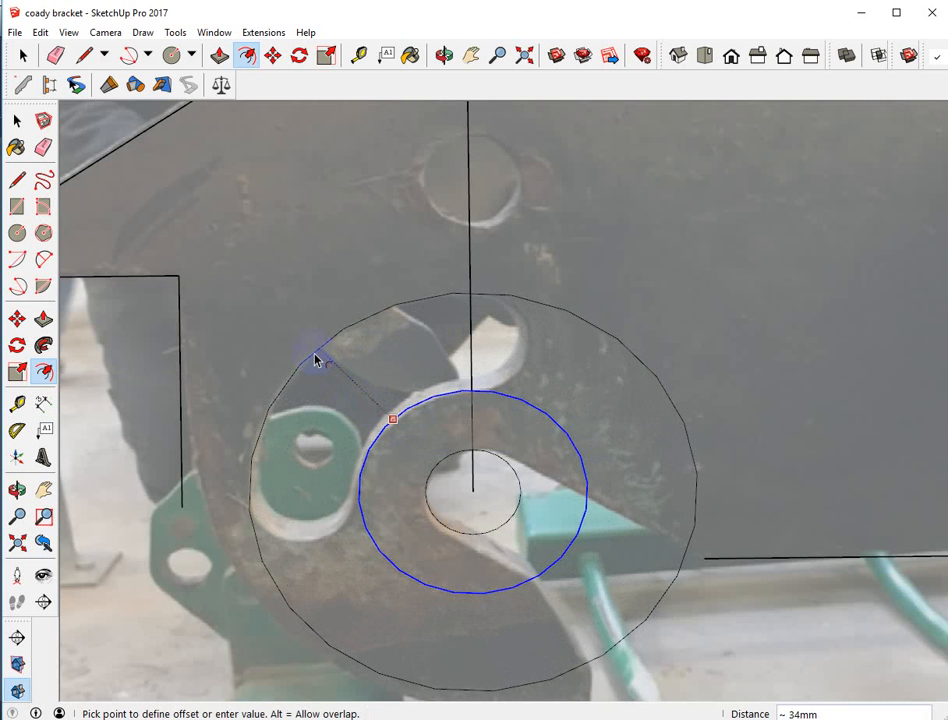
click(315, 360)
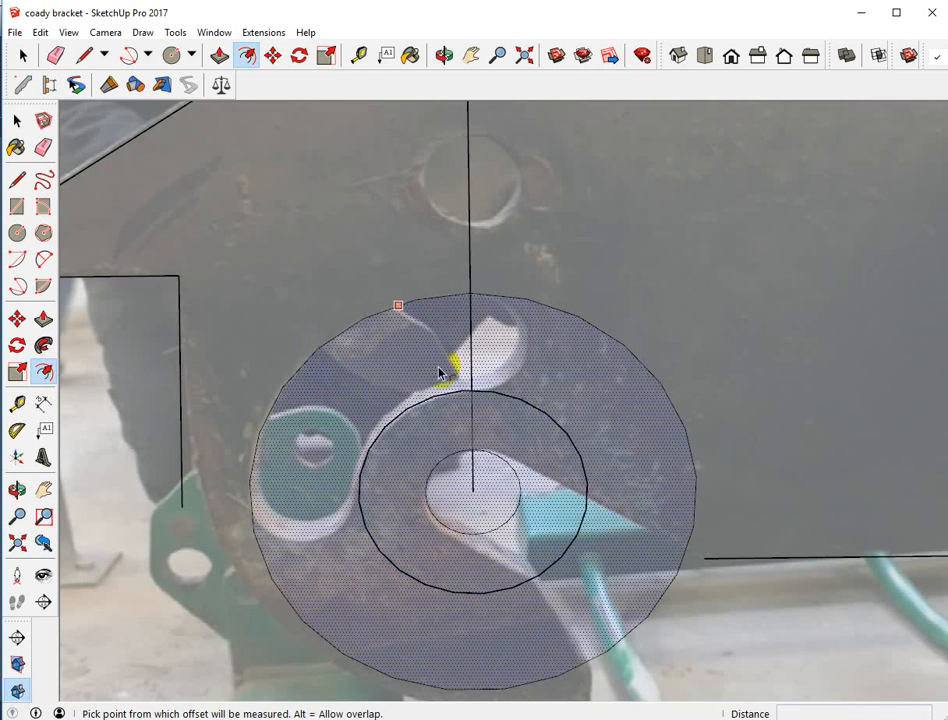
Draw a circle centred on the vertical line at the curved slot's upper end, spanning between the two large circles
click(17, 318)
click(17, 233)
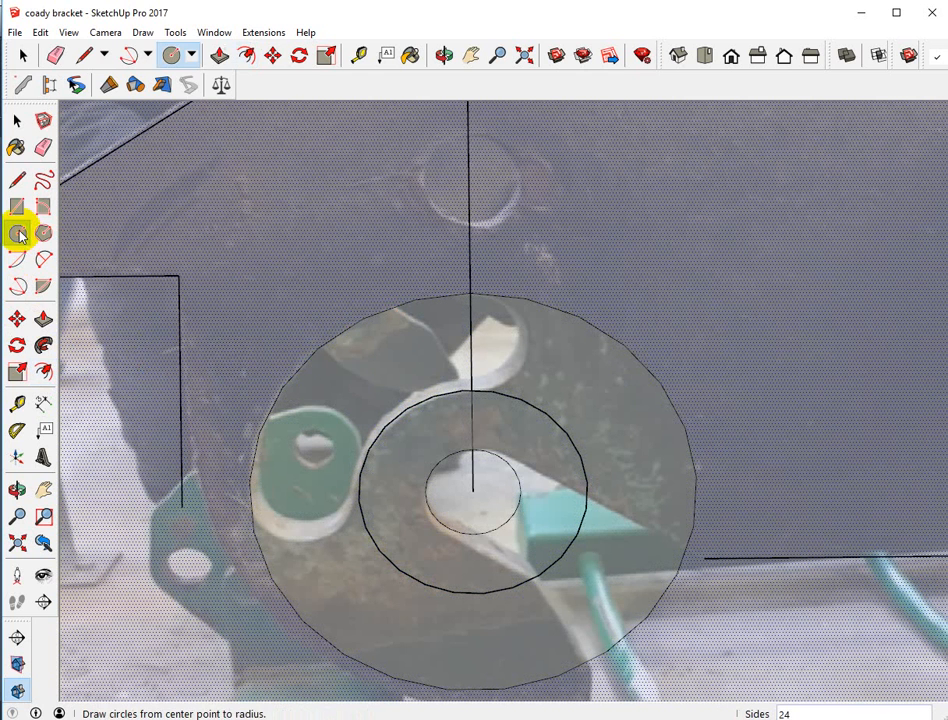
click(470, 342)
click(472, 292)
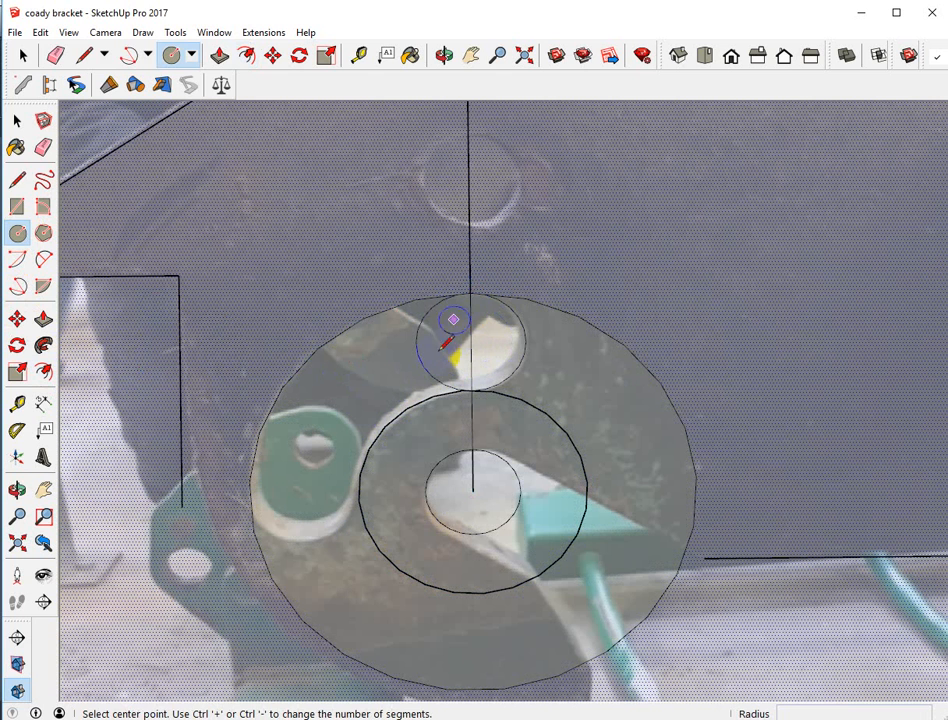
Draw a horizontal line from the hook centre past the outer circle, and centre a circle of about 17 mm radius on it at the slot's lower end
click(17, 180)
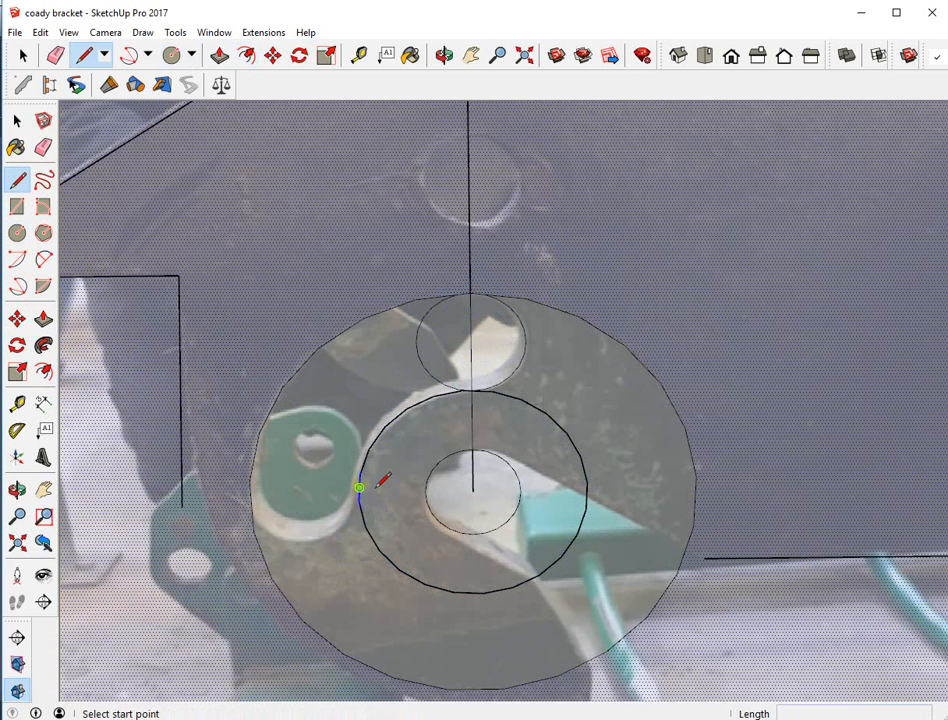
click(472, 488)
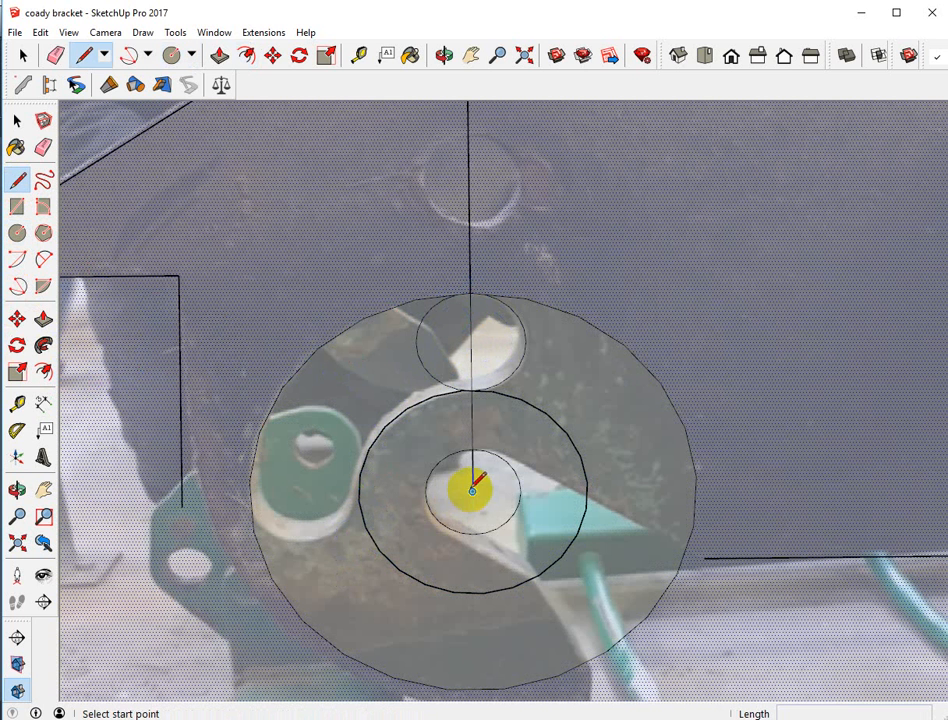
click(222, 493)
click(17, 232)
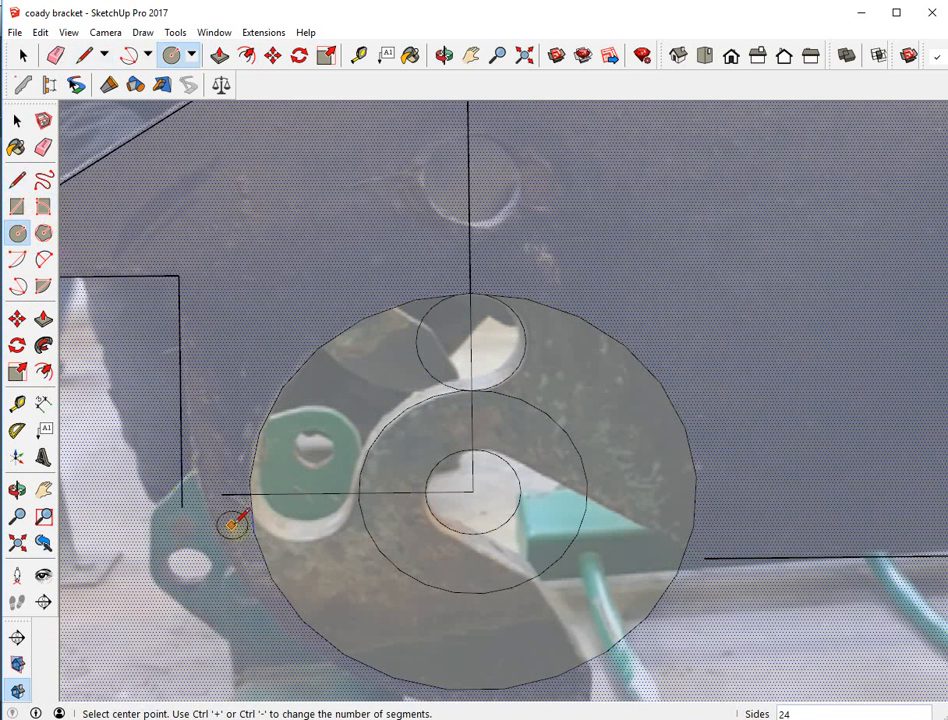
click(305, 492)
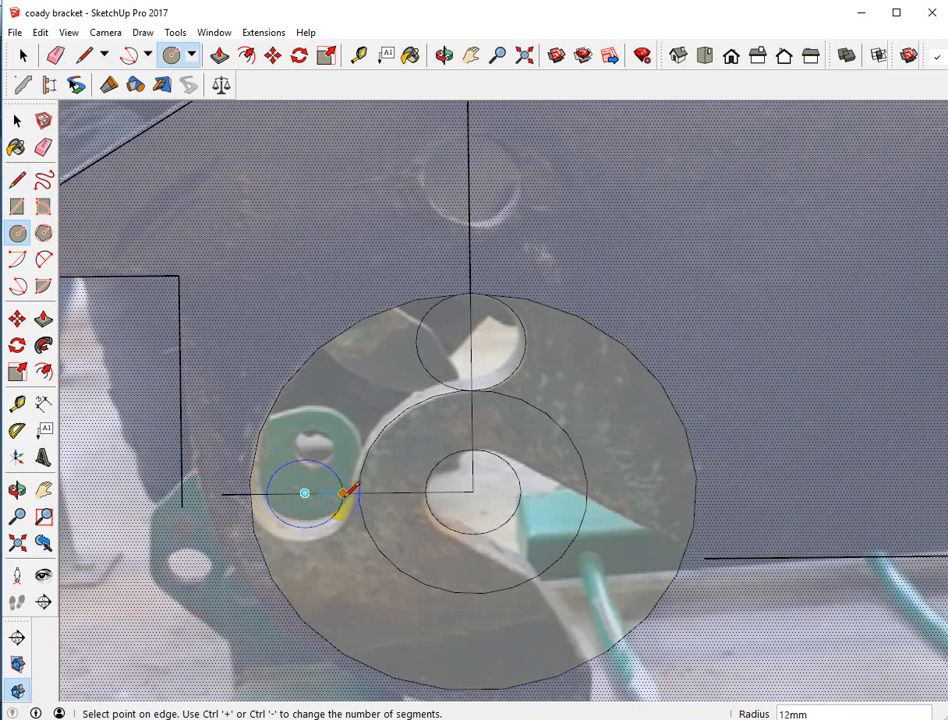
click(361, 490)
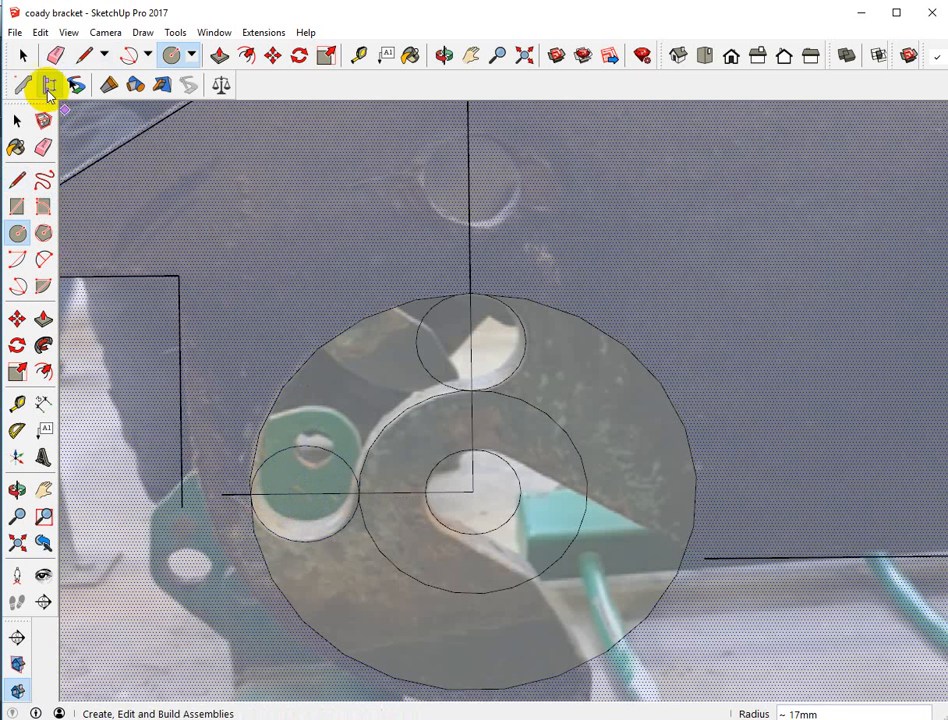
Erase the end circles' inner arcs and the construction line segments crossing the curved slot
click(43, 147)
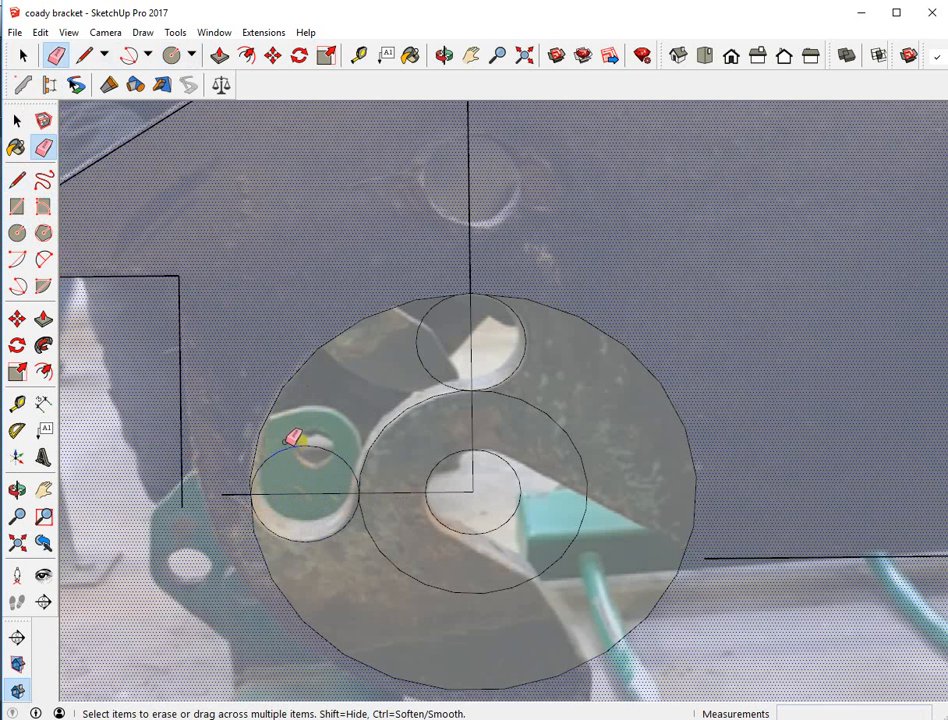
mouse_move(292, 438)
mouse_down()
mouse_move(302, 444)
mouse_move(290, 497)
mouse_up()
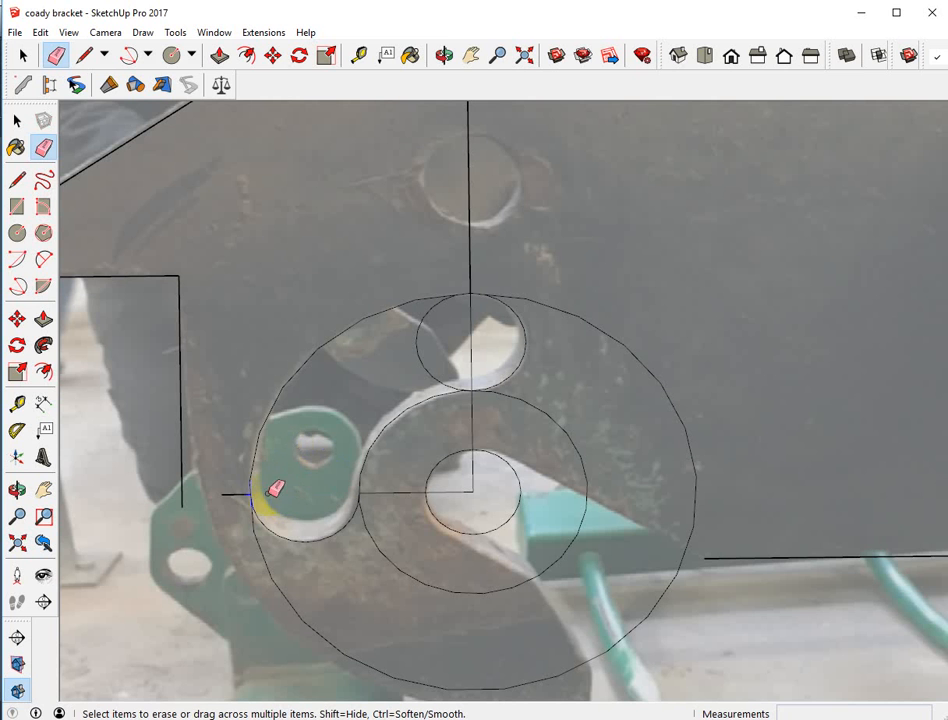
mouse_move(424, 333)
mouse_down()
mouse_move(452, 330)
mouse_move(443, 348)
mouse_up()
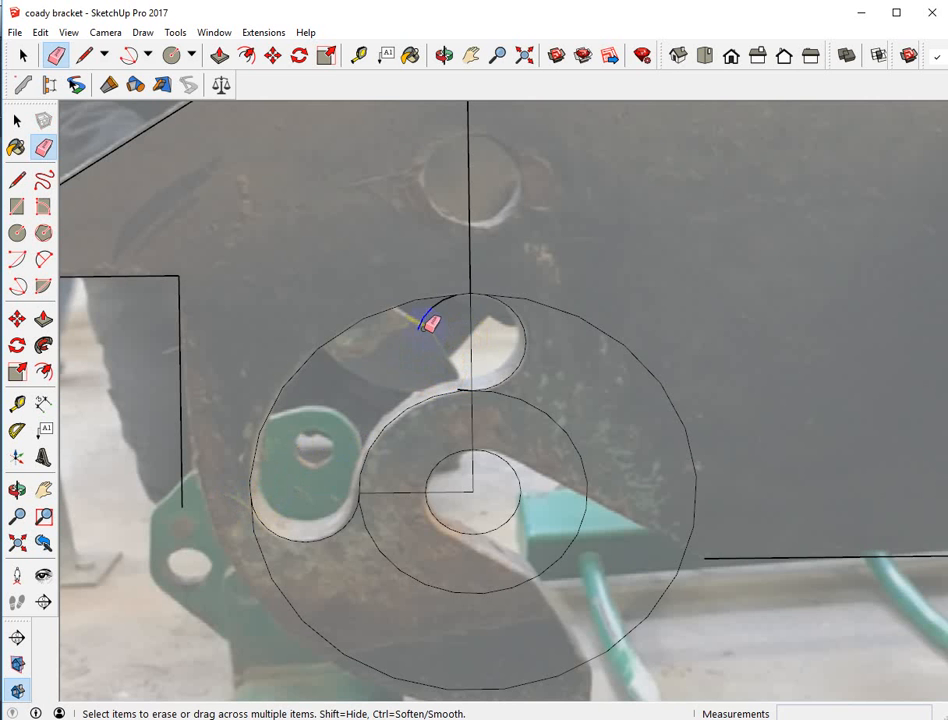
scroll(462, 321, up, 5)
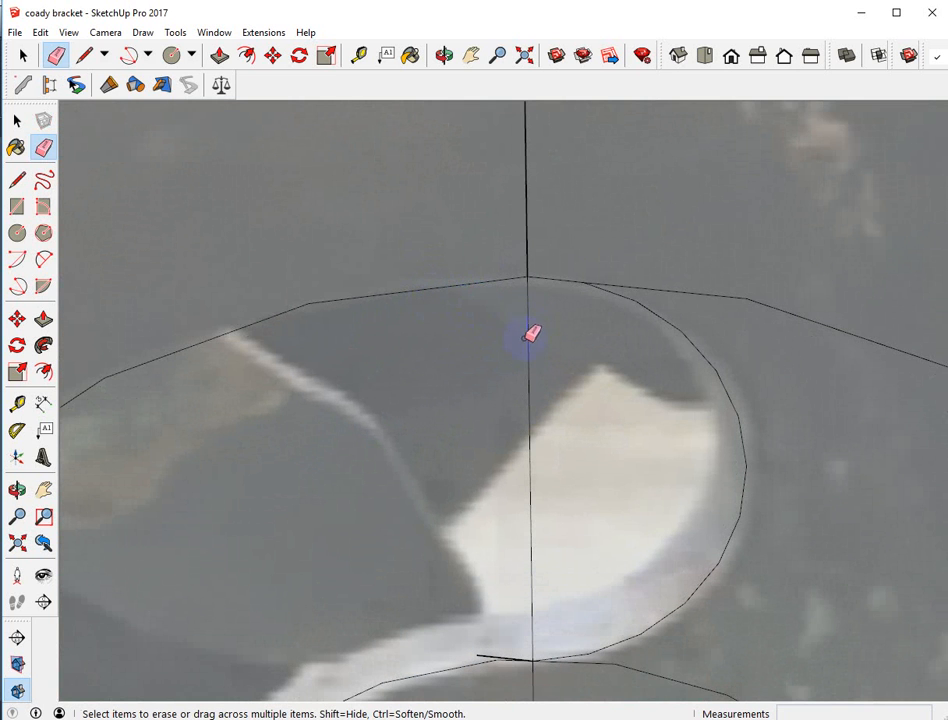
scroll(536, 353, down, 2)
scroll(495, 489, up, 1)
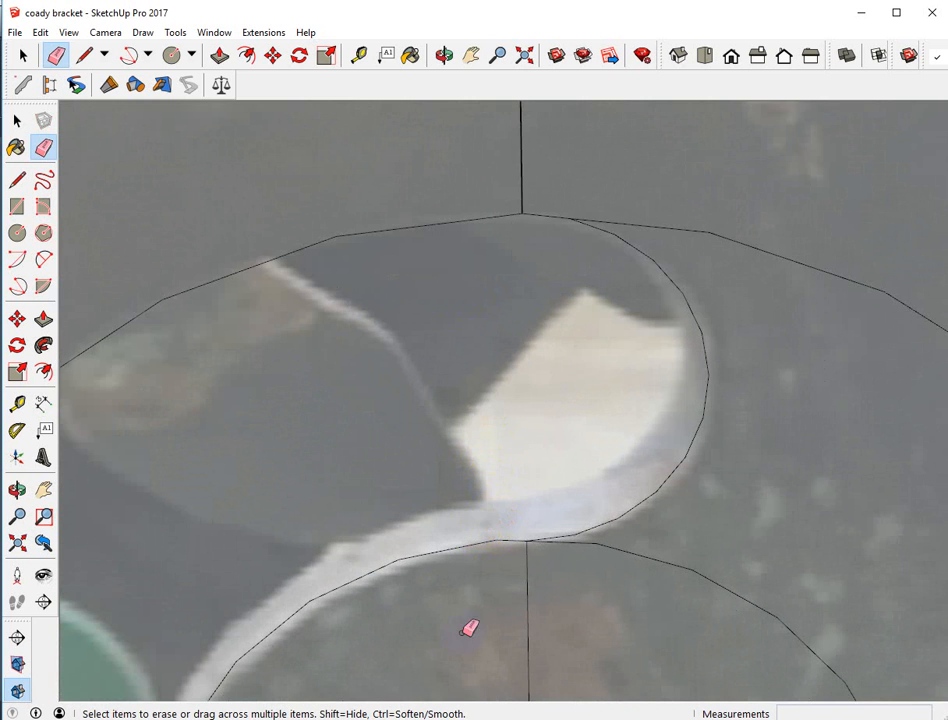
Draw a 15 mm radius circle on the vertical line over the bracket's upper hole, and erase the line through and around it
scroll(504, 669, down, 4)
click(17, 233)
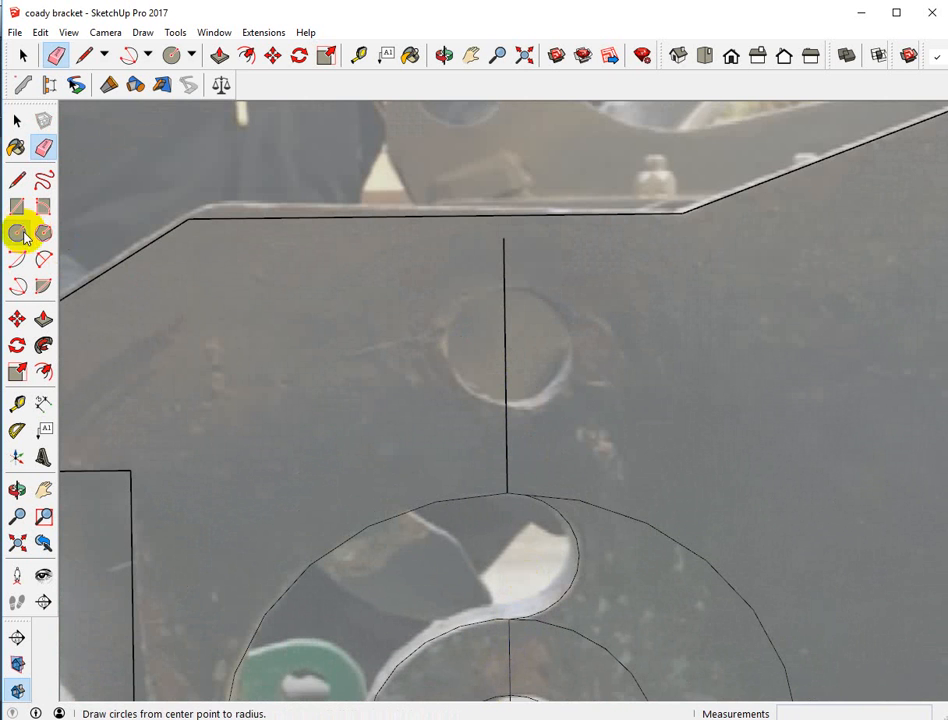
click(505, 347)
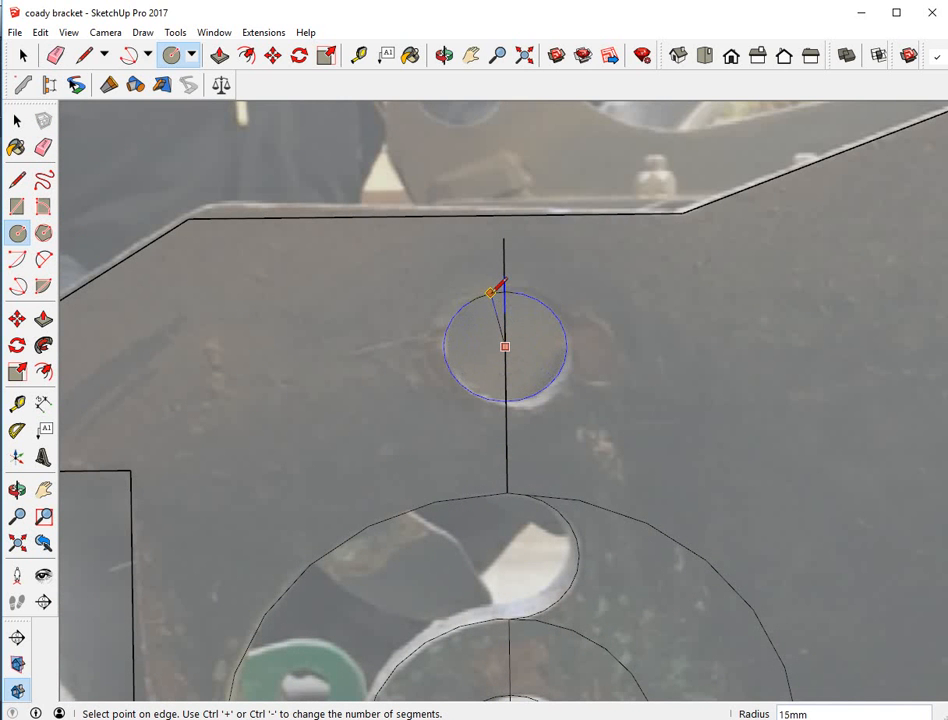
click(500, 288)
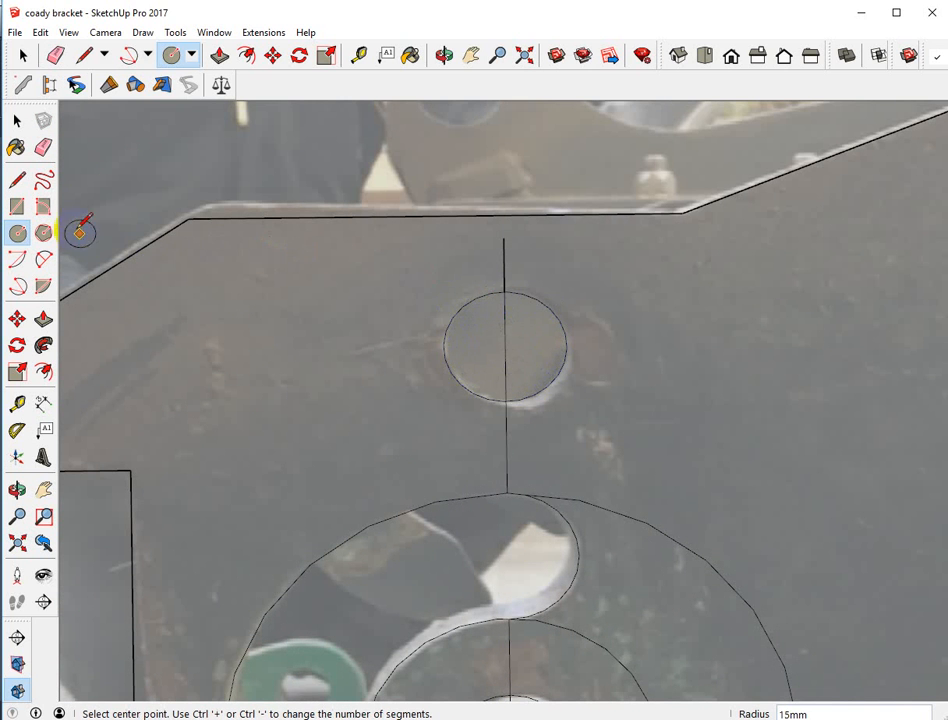
click(43, 147)
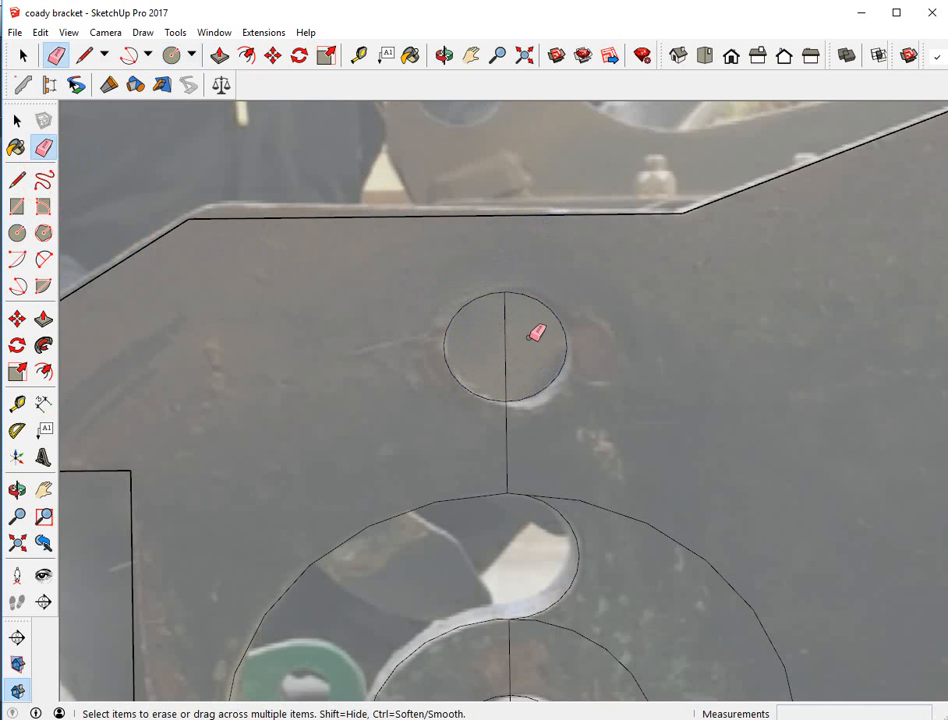
click(505, 347)
click(504, 455)
Erase the leftover parts of the two large circles outside the curved slot and the construction lines meeting at the hook centre
scroll(364, 298, down, 5)
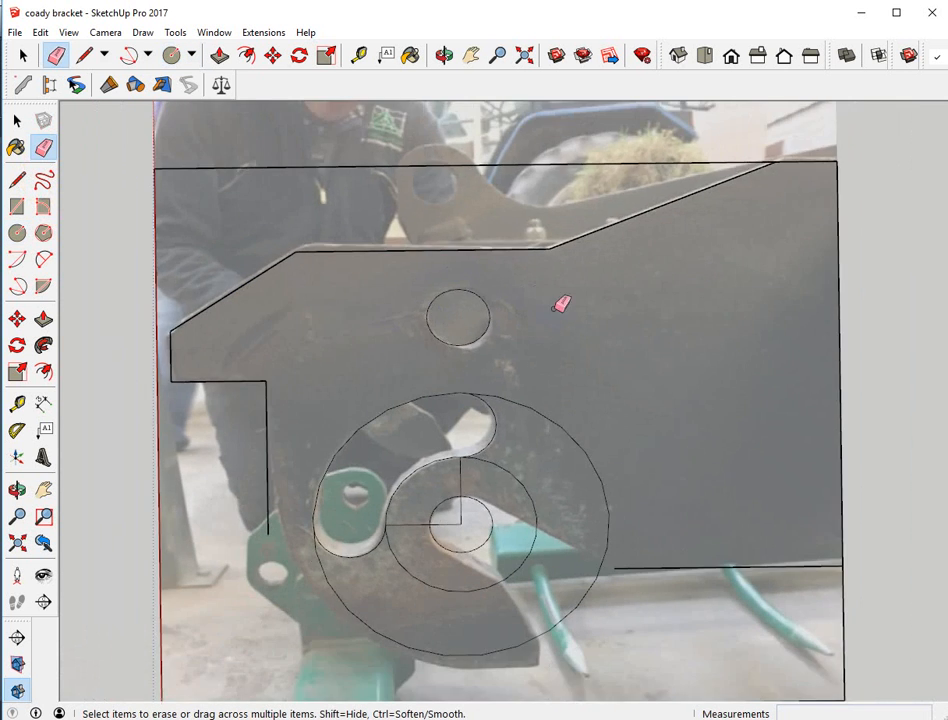
scroll(575, 470, up, 3)
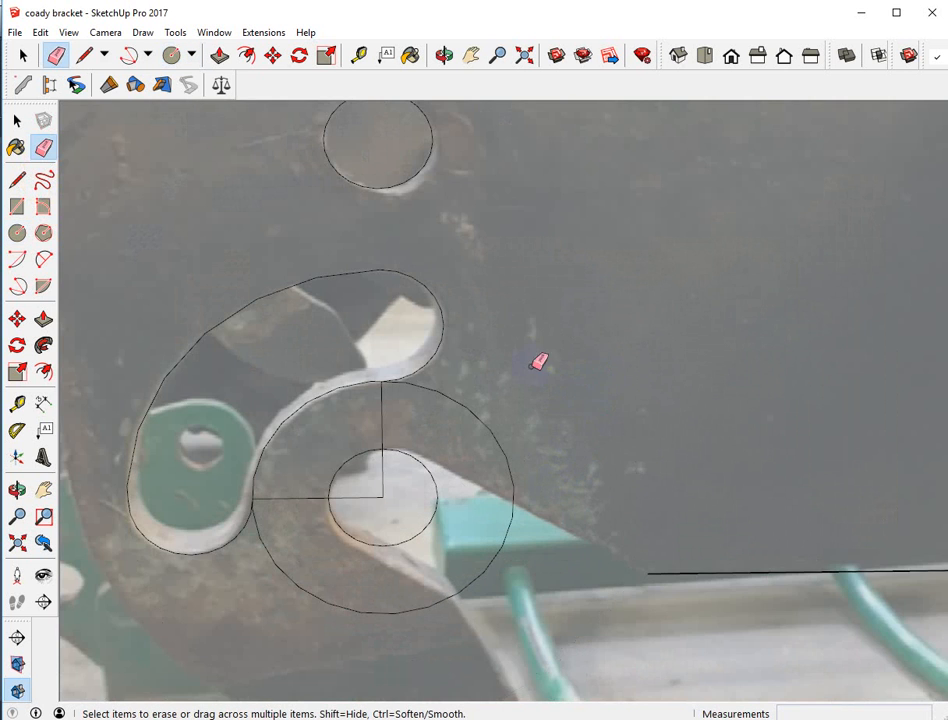
scroll(538, 362, down, 3)
scroll(472, 526, up, 3)
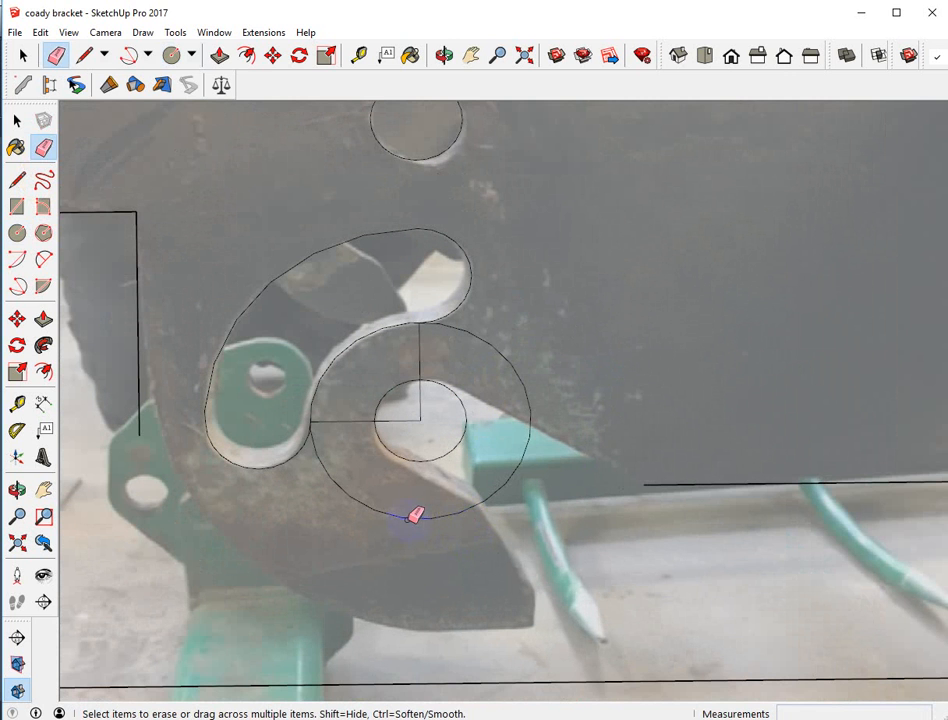
click(414, 516)
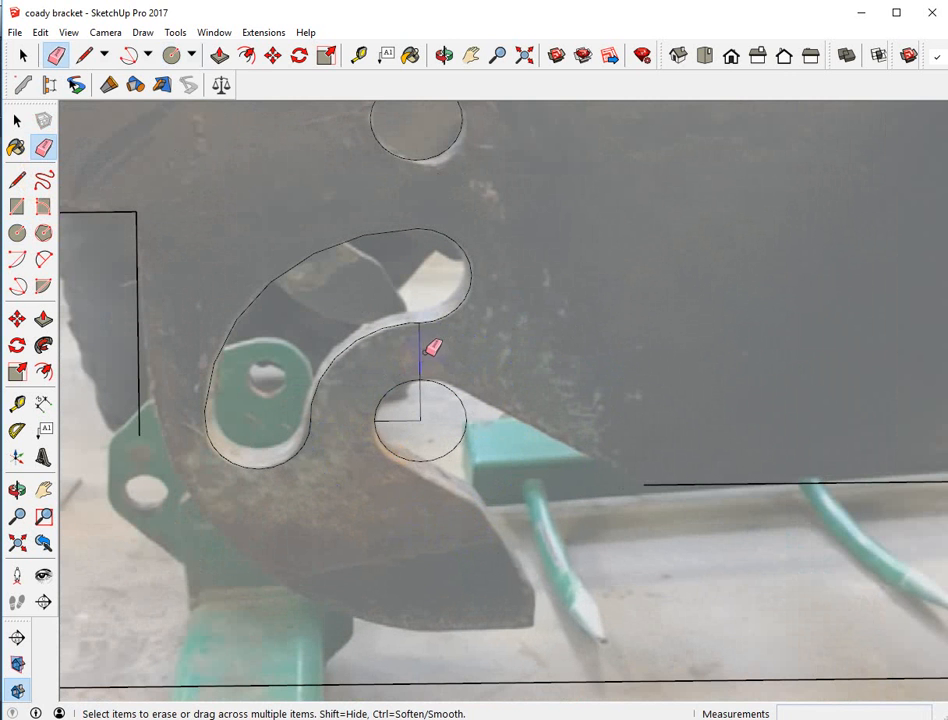
drag(419, 358, 421, 409)
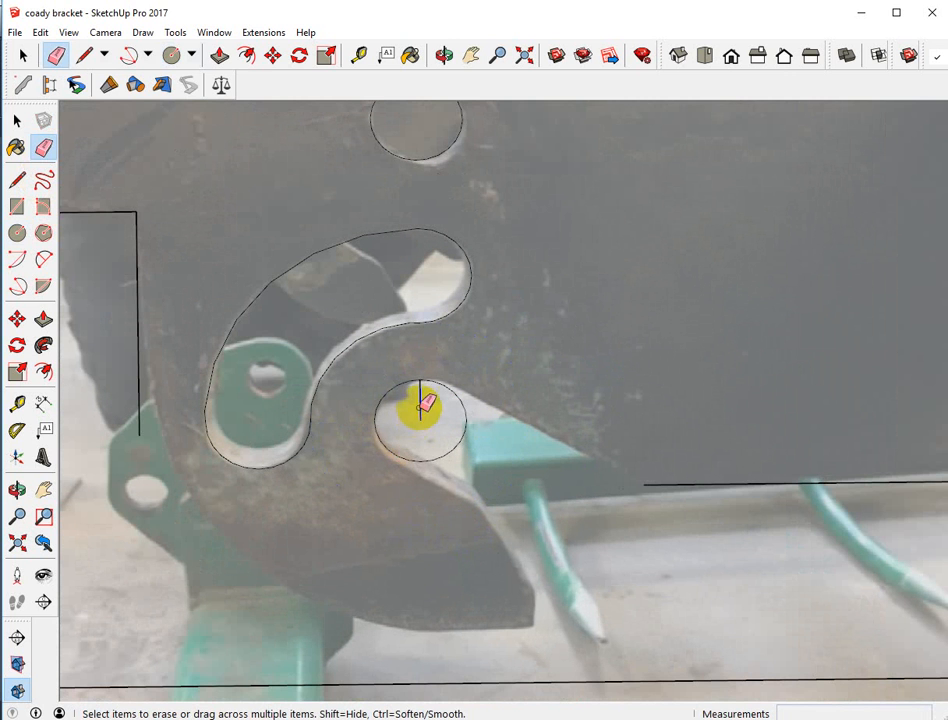
Draw a line of about 75 mm from the inner end of the bracket's lower edge to the upper side of the hook circle
click(16, 180)
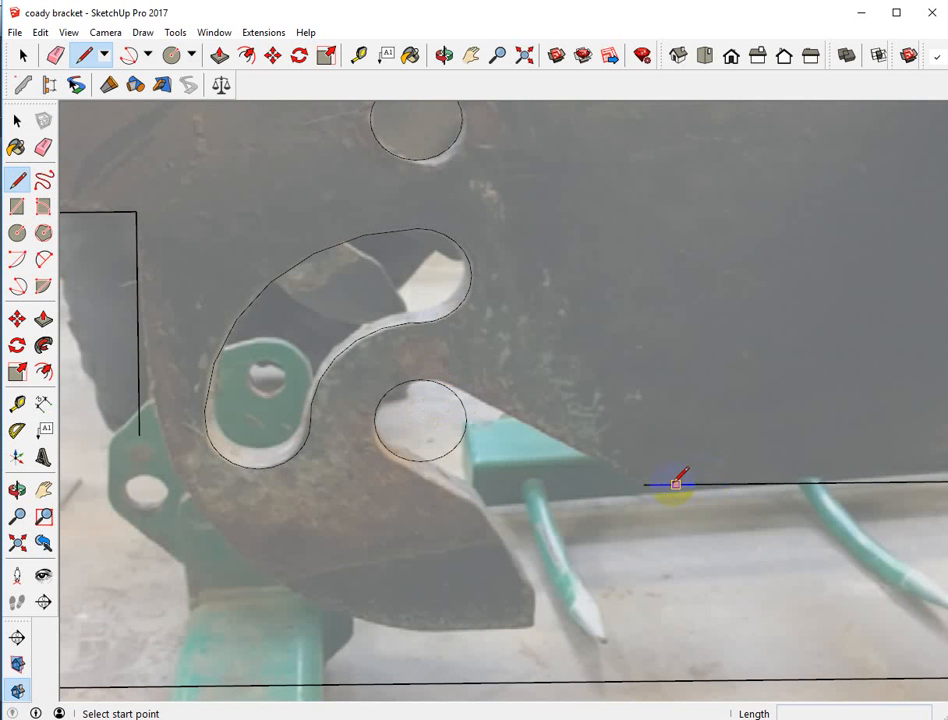
click(643, 484)
scroll(438, 388, up, 4)
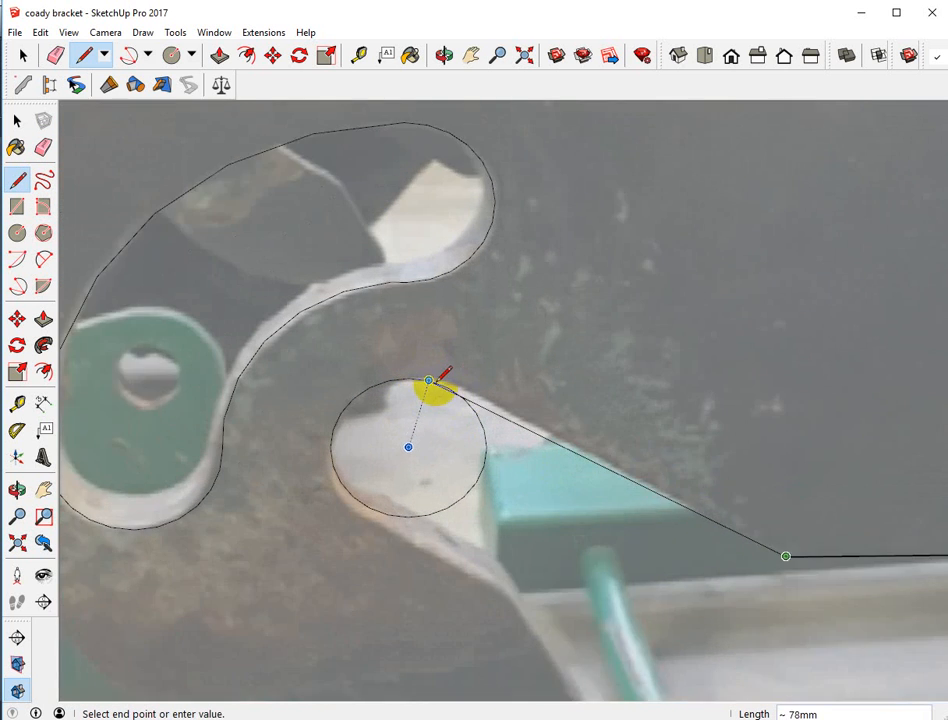
click(453, 387)
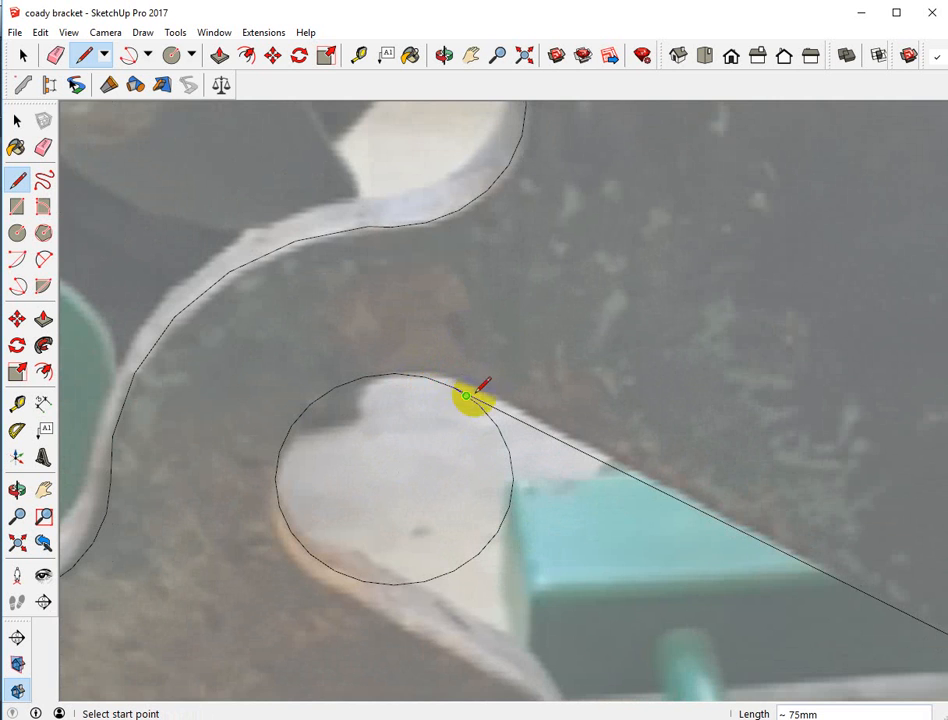
Trace the hook tip with connected lines from the circle's lower side, including a 30 mm slanted edge and a bottom edge of about 43 mm
scroll(518, 265, down, 5)
scroll(497, 391, up, 5)
scroll(501, 448, up, 1)
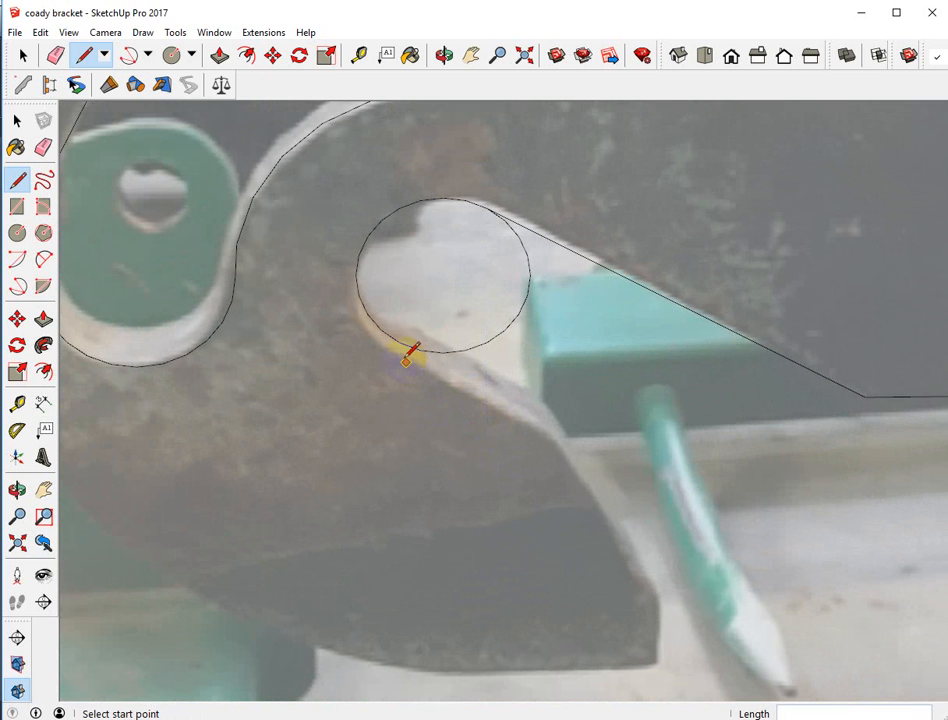
click(399, 342)
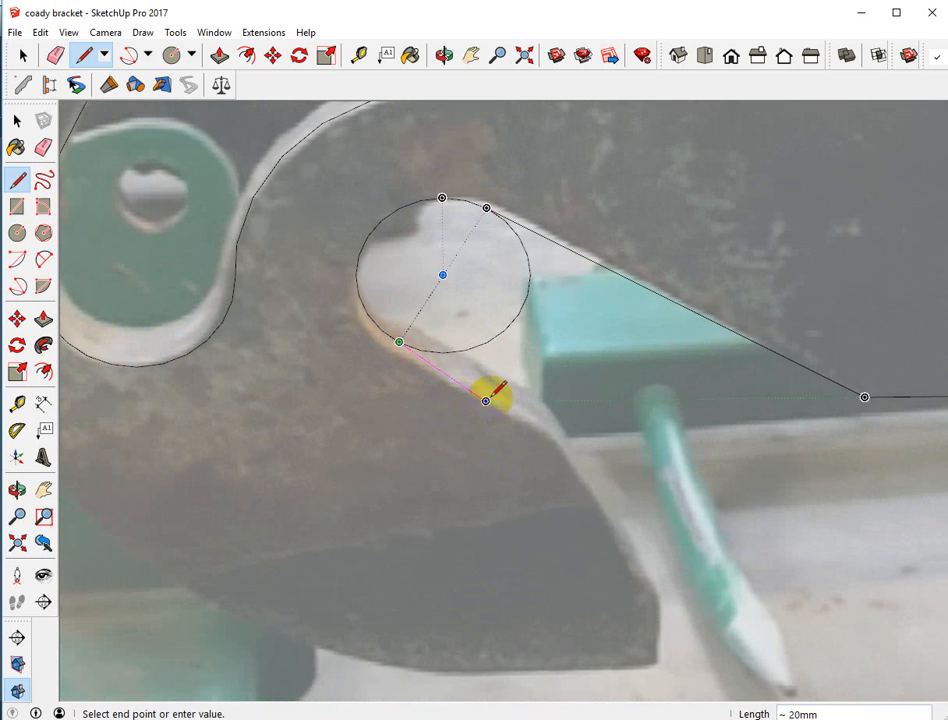
click(565, 456)
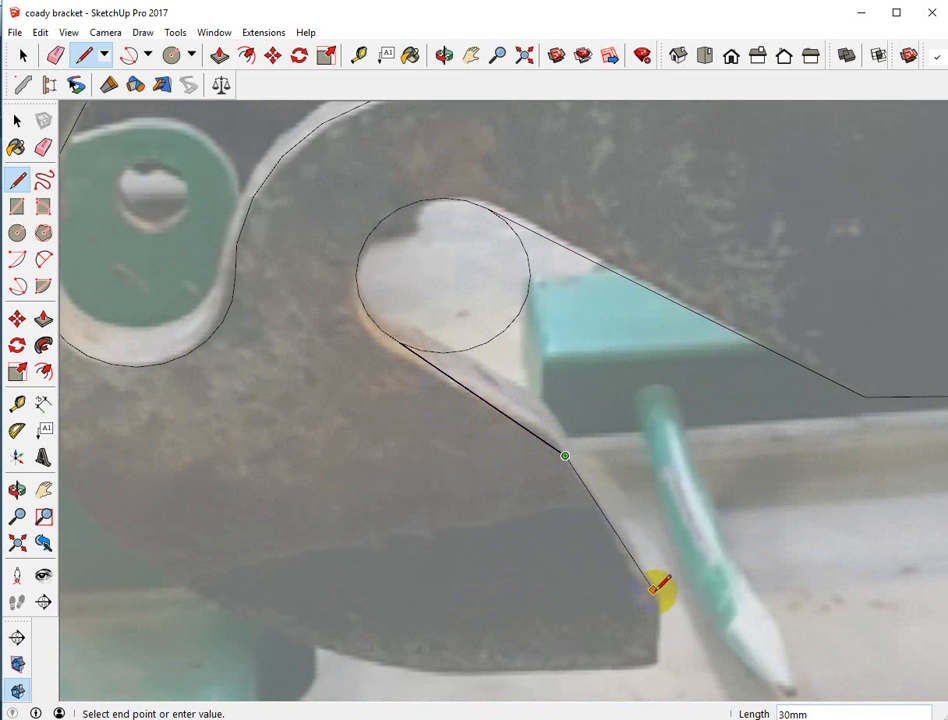
click(653, 590)
click(653, 662)
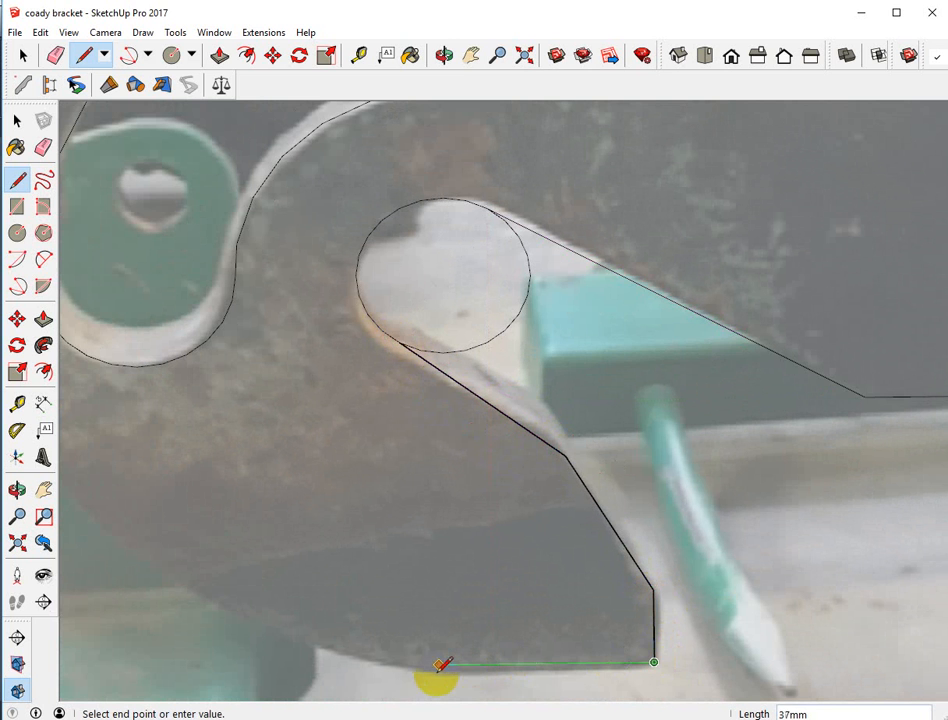
scroll(438, 666, down, 3)
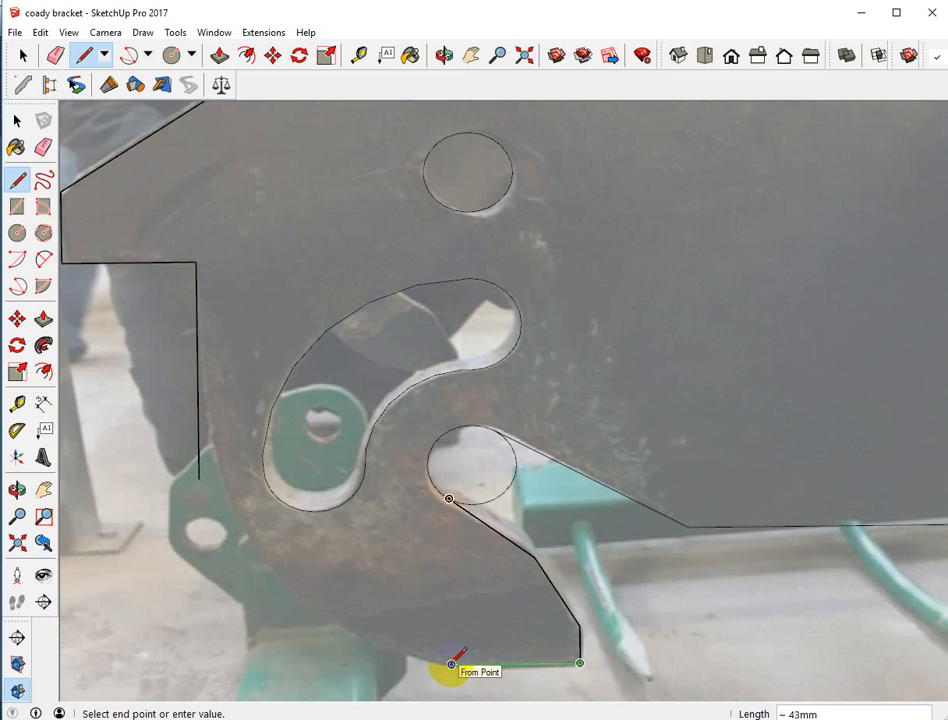
click(451, 663)
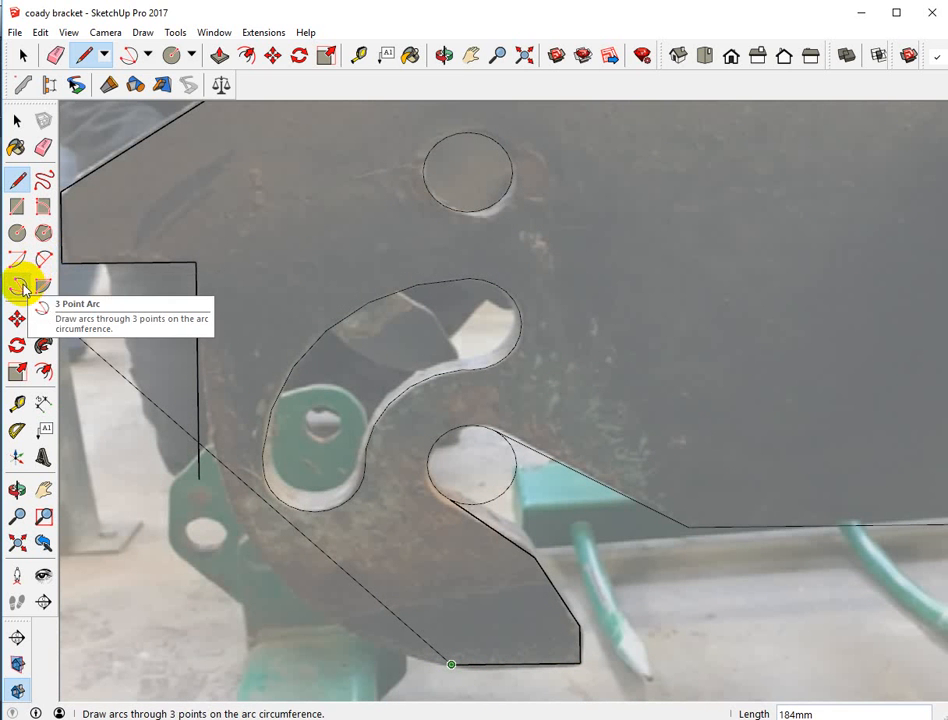
Draw a two-point arc from the vertical edge's lower end to the hook's bottom edge, bulged to follow the bracket's rounded outline
click(43, 259)
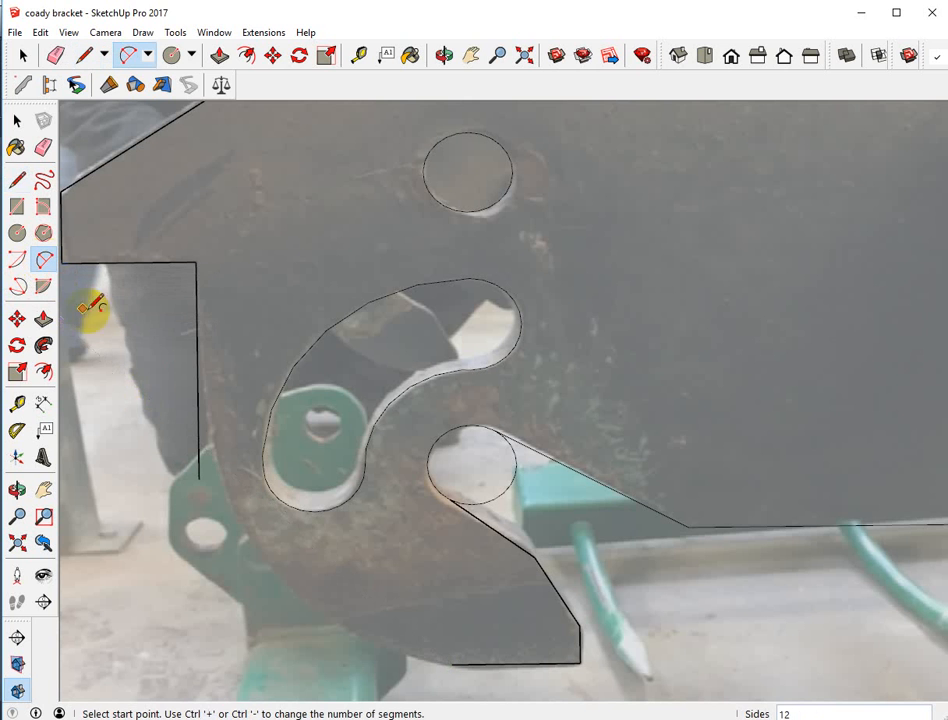
click(199, 478)
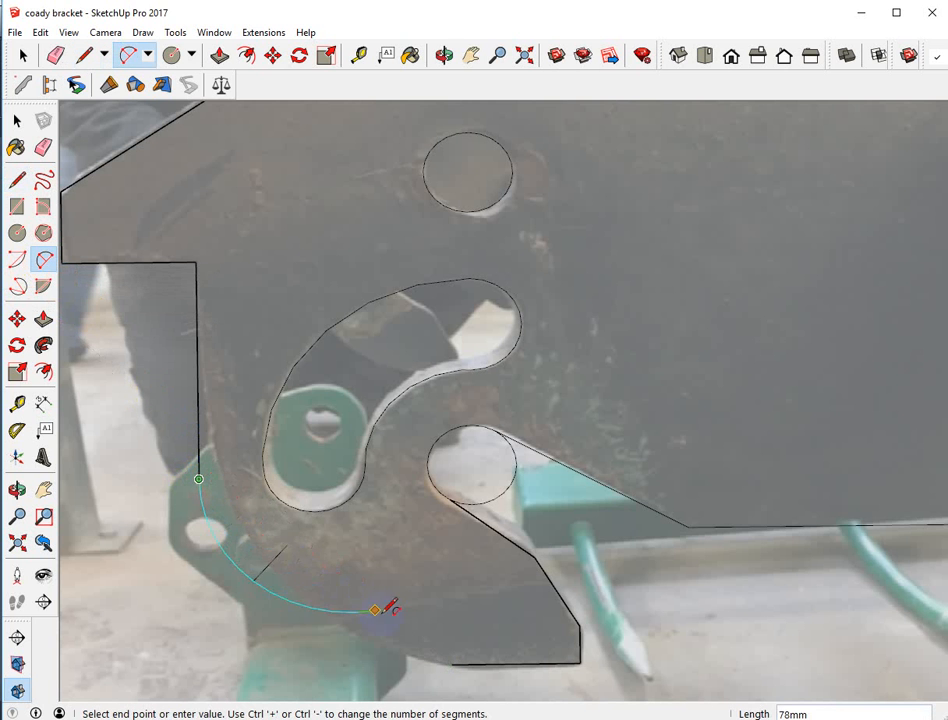
click(451, 664)
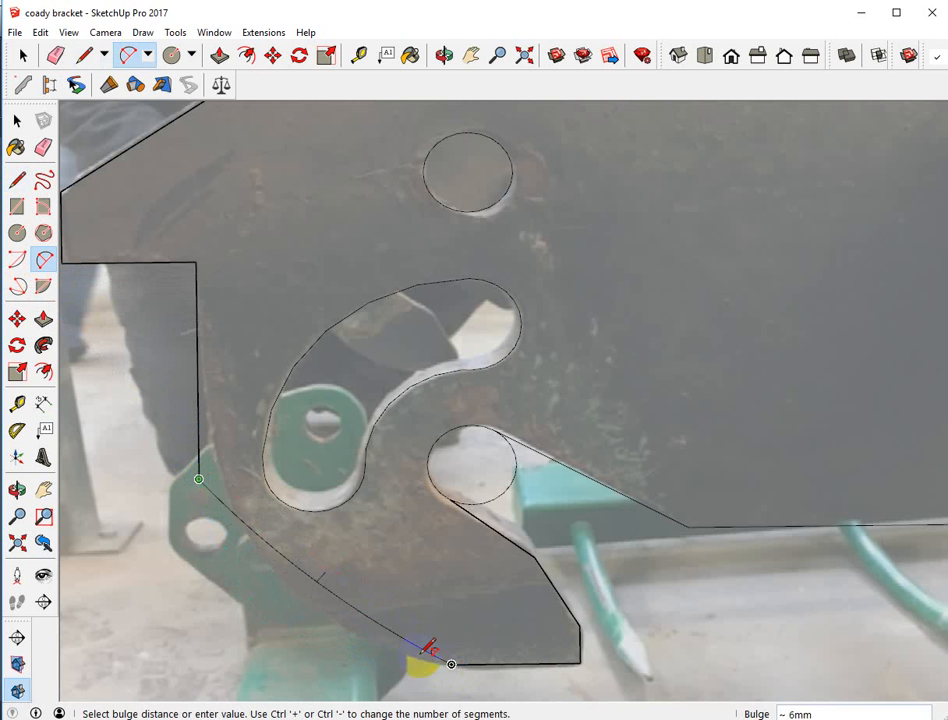
scroll(288, 594, up, 1)
scroll(290, 590, down, 1)
click(296, 586)
Erase the hook circle's arc across the opening and the surrounding rectangle's edges outside the bracket outline
scroll(330, 460, down, 5)
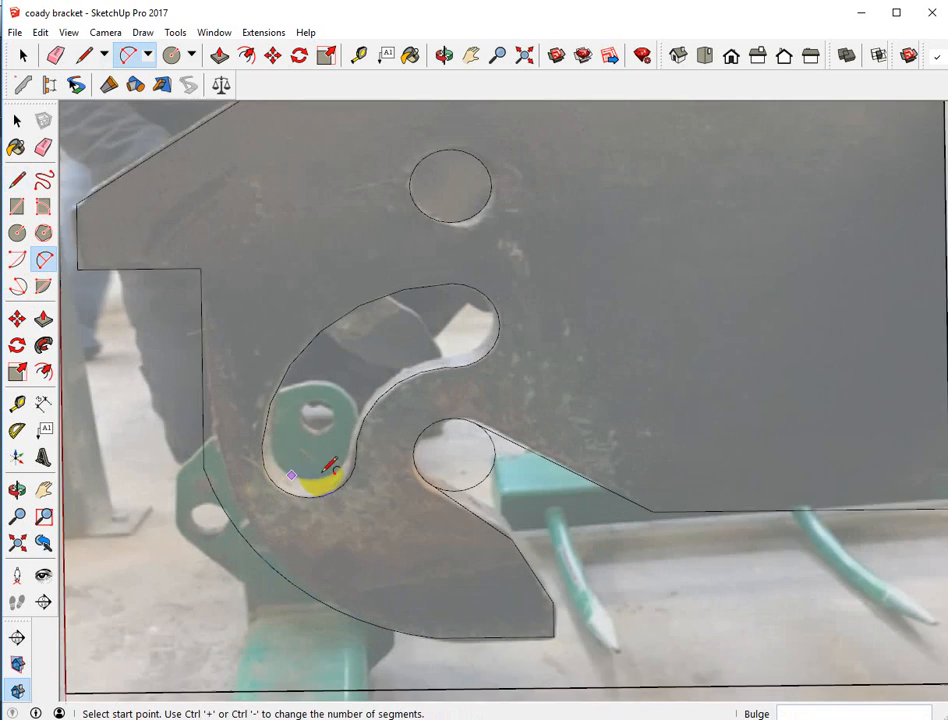
scroll(410, 455, up, 1)
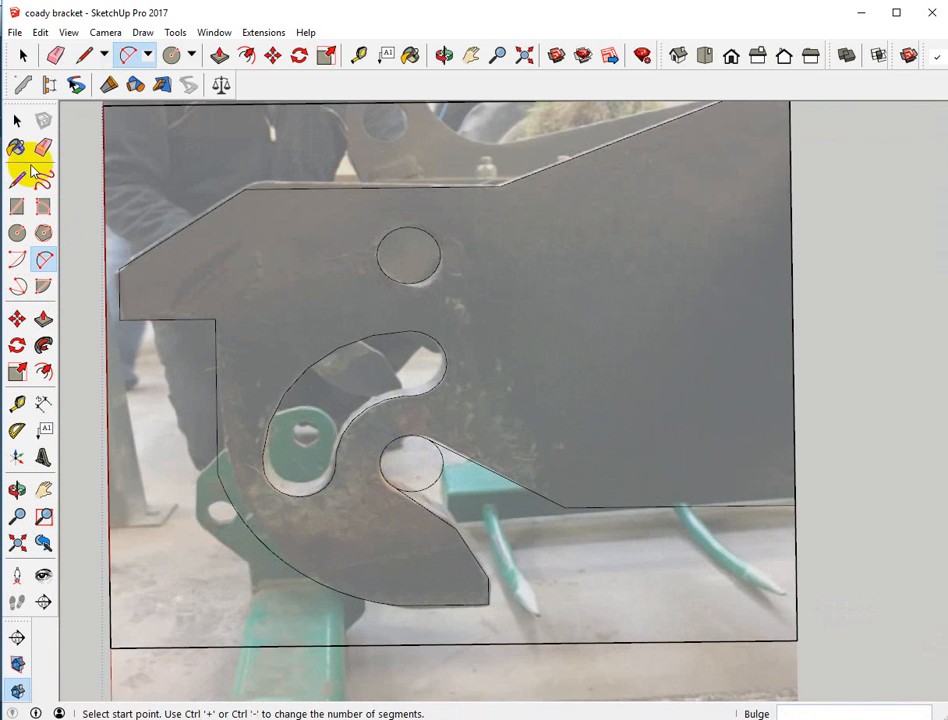
click(43, 146)
click(432, 485)
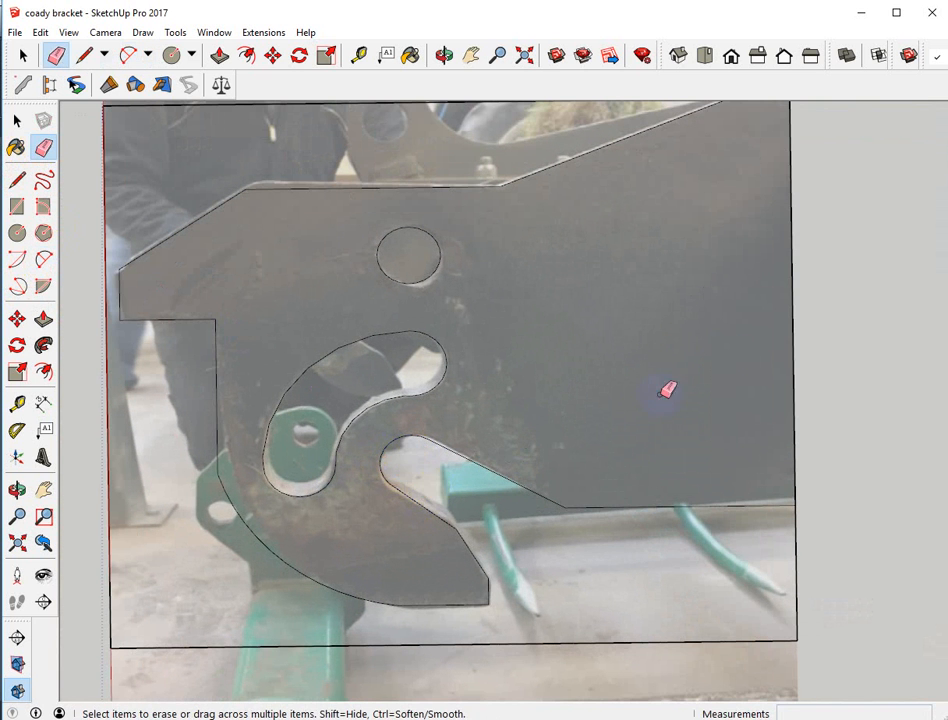
scroll(705, 450, down, 1)
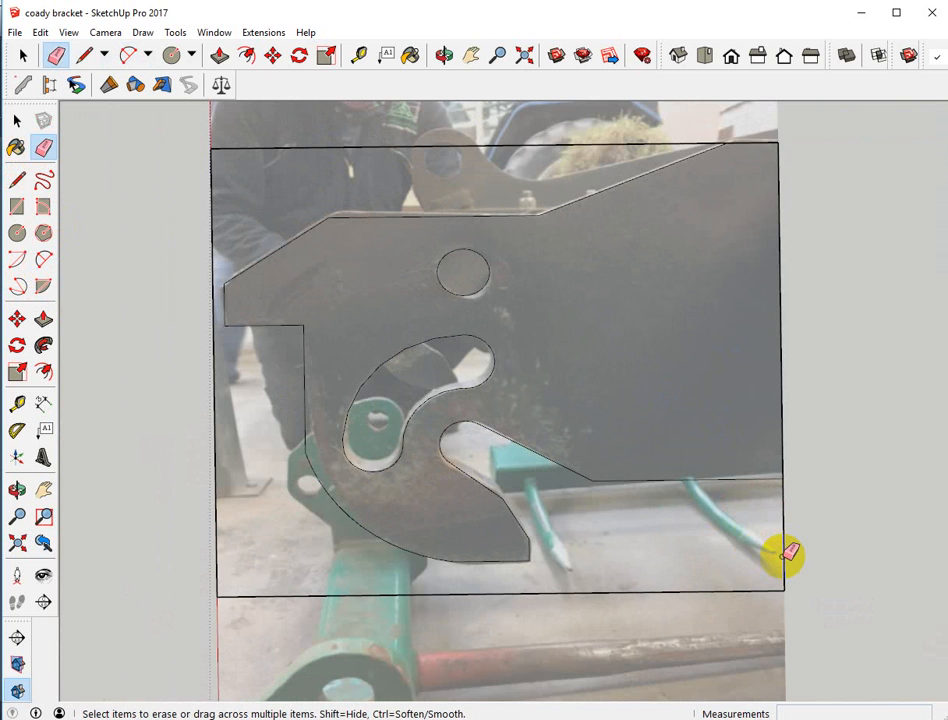
click(785, 553)
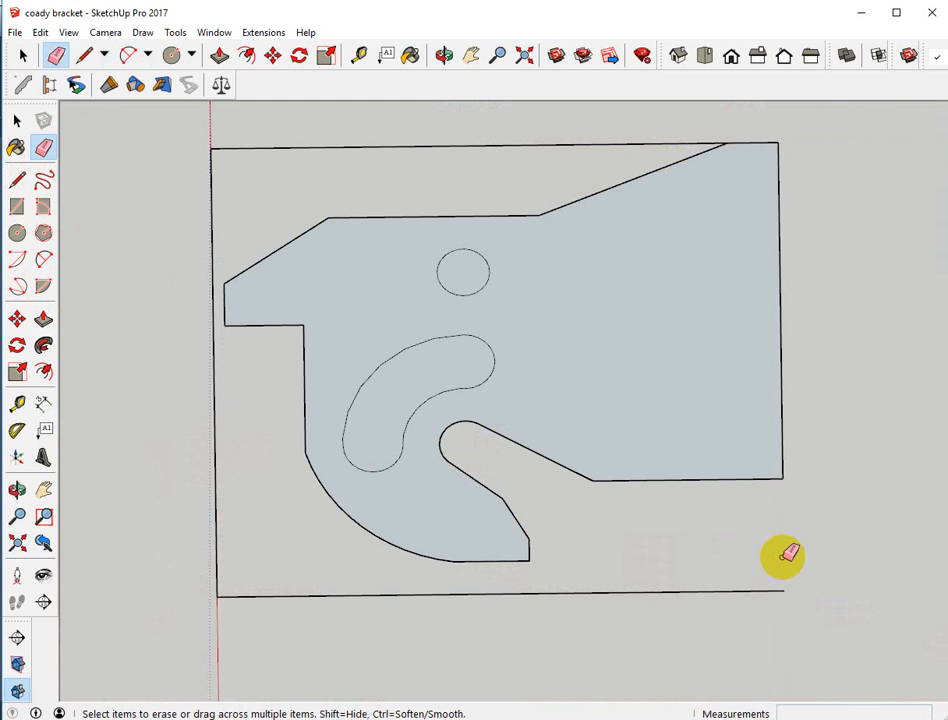
click(738, 590)
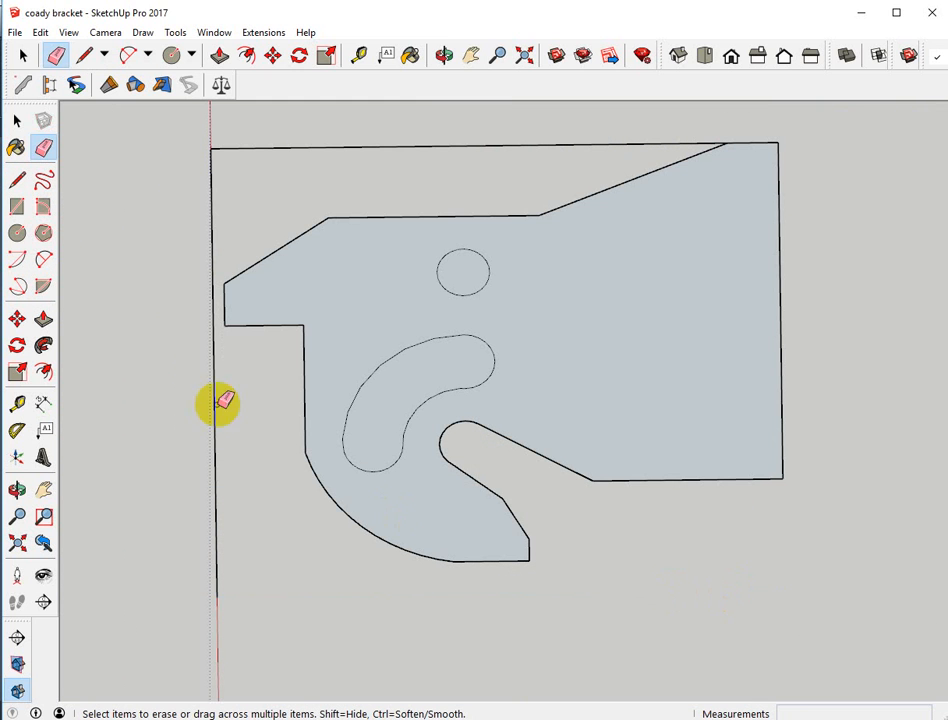
click(212, 310)
click(393, 147)
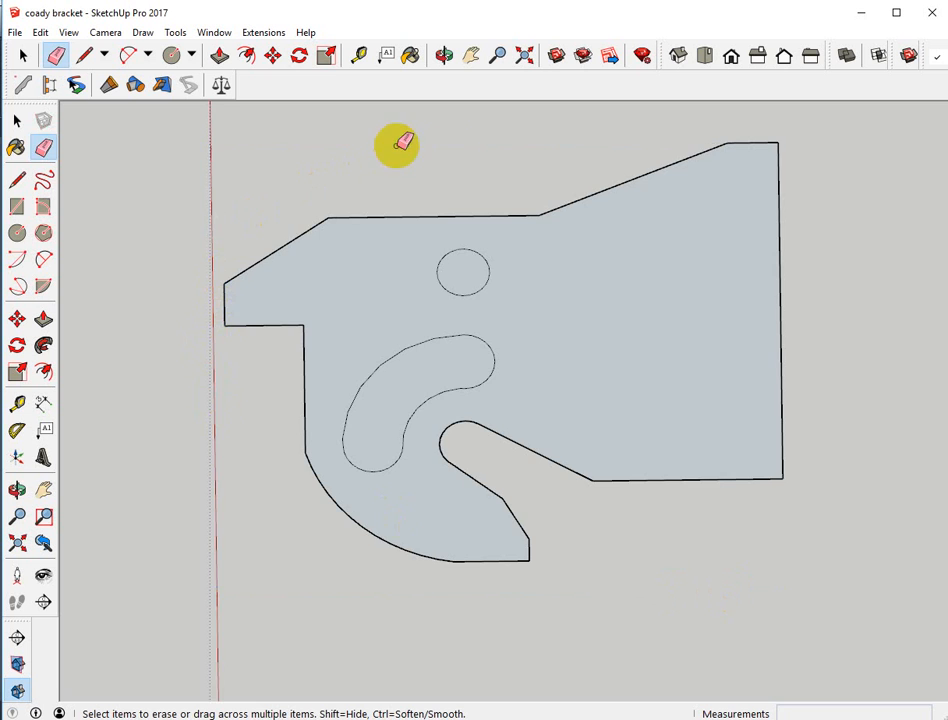
Delete the face inside the curved slot to cut it out of the bracket
middle_drag(400, 145, 80, 148)
click(17, 120)
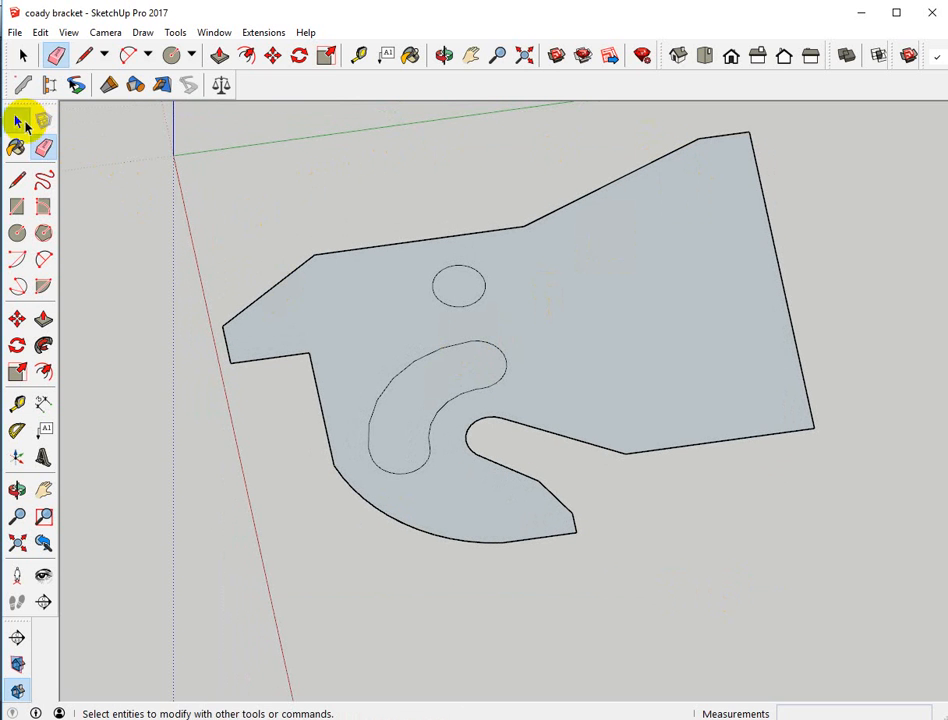
click(409, 406)
key(Delete)
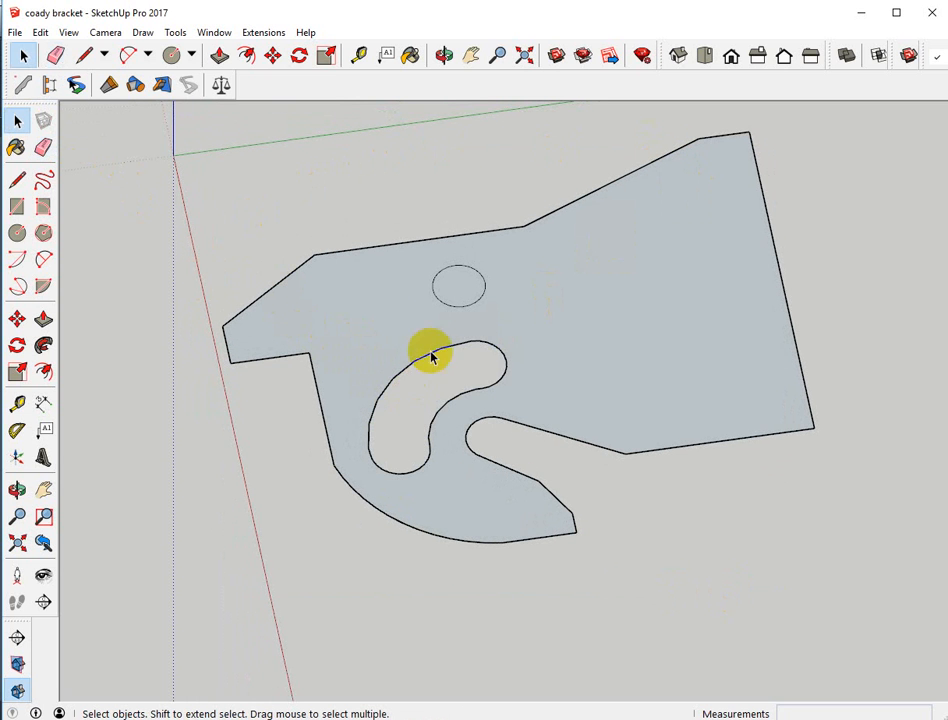
Delete the face inside the round hole and extrude the bracket face upward to a thickness of 15 mm
click(464, 300)
key(Delete)
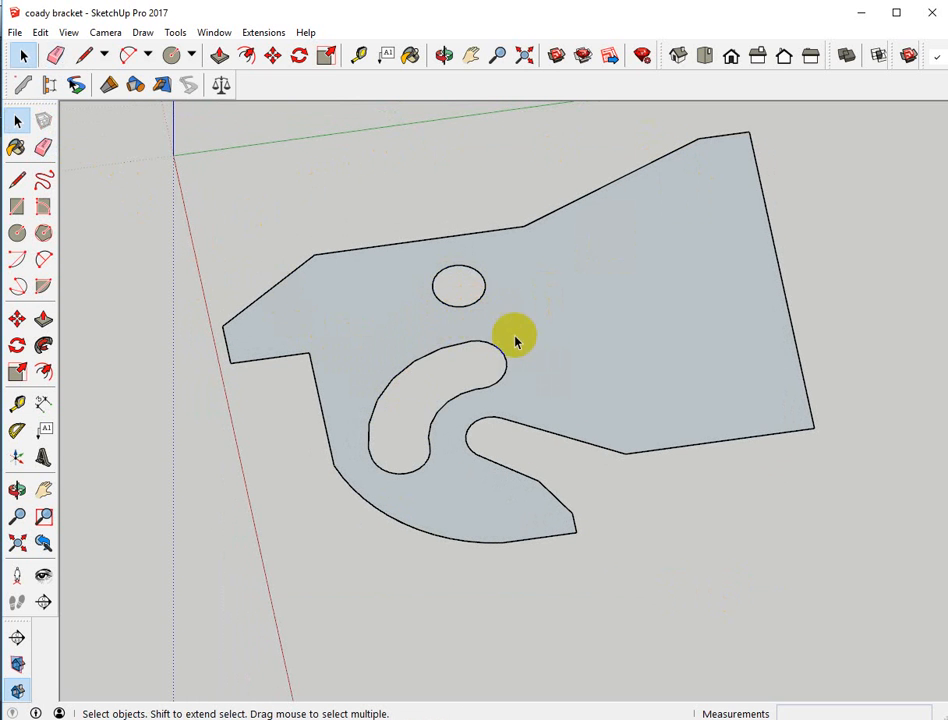
key(p)
click(618, 355)
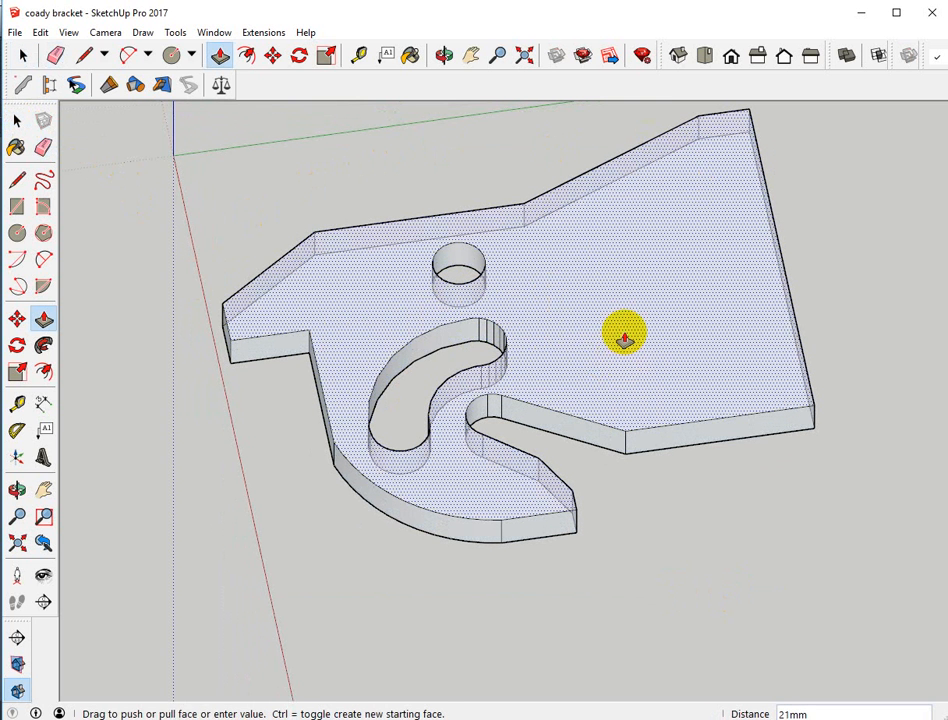
click(624, 338)
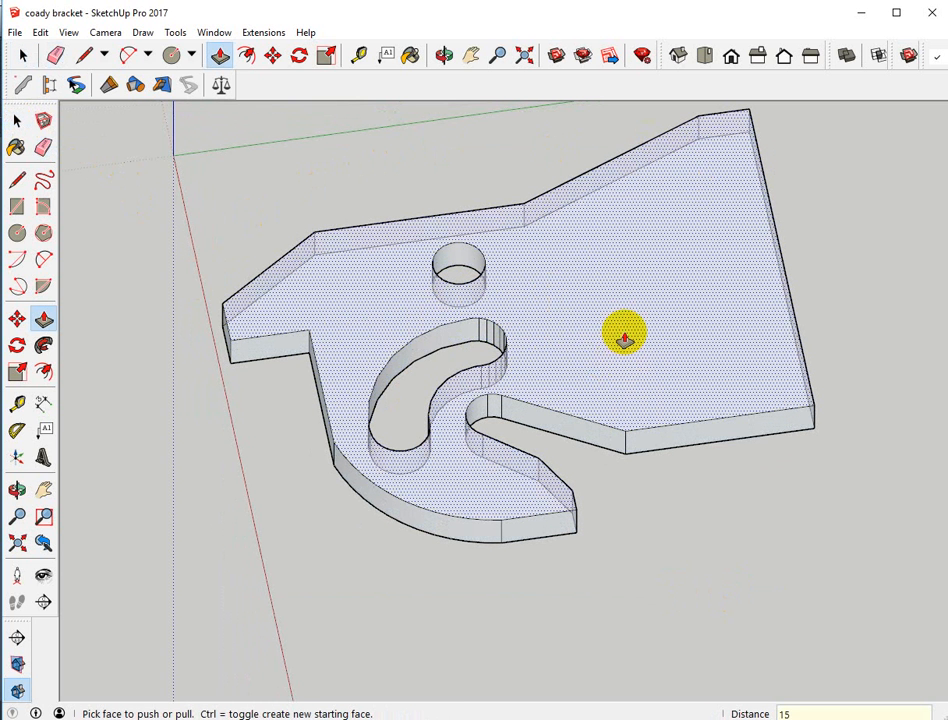
key(Return)
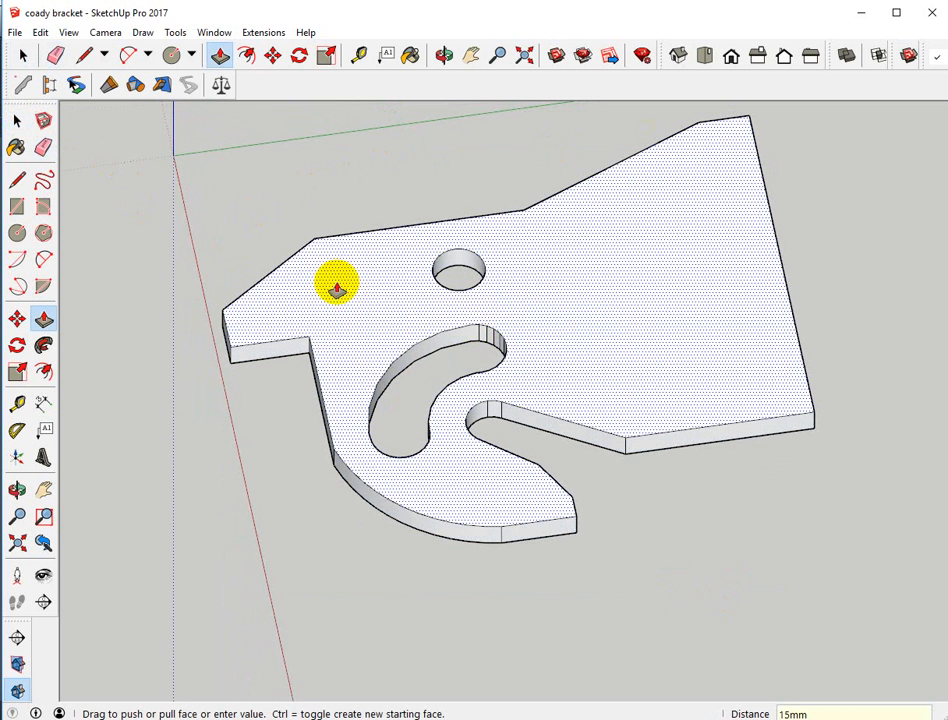
Select all connected geometry of the extruded bracket, make it a group and clear the selection
click(22, 55)
middle_drag(143, 177, 362, 334)
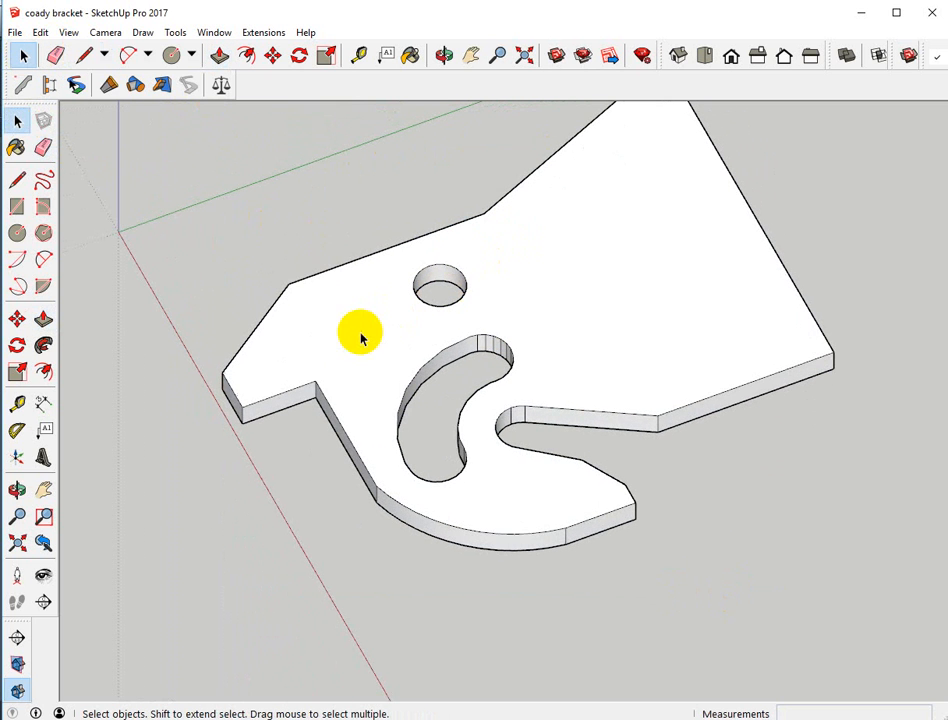
triple_click(361, 338)
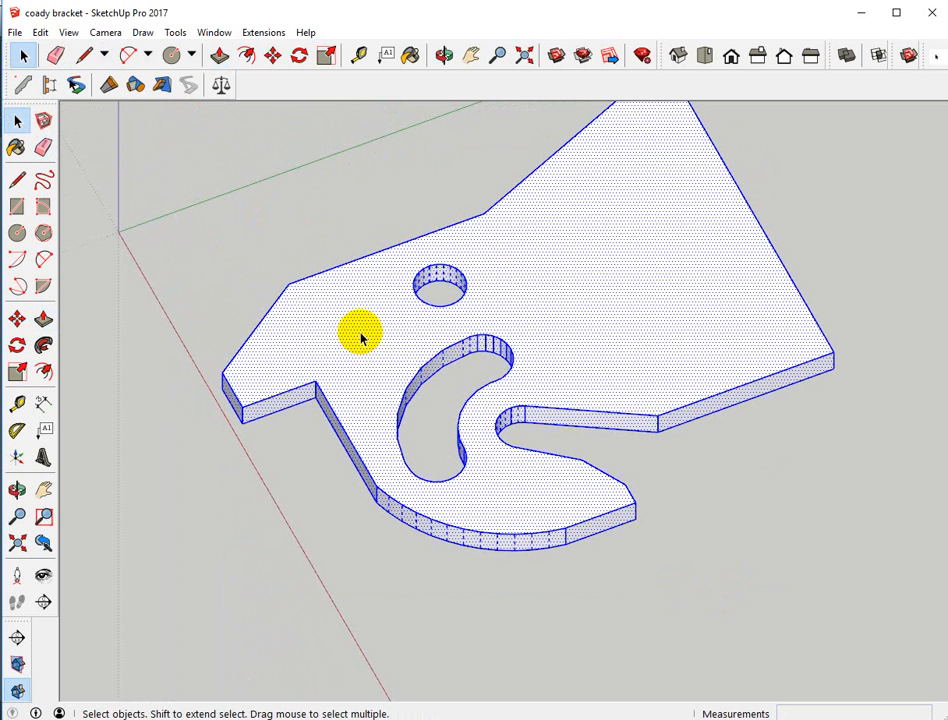
key(ctrl+g)
click(201, 377)
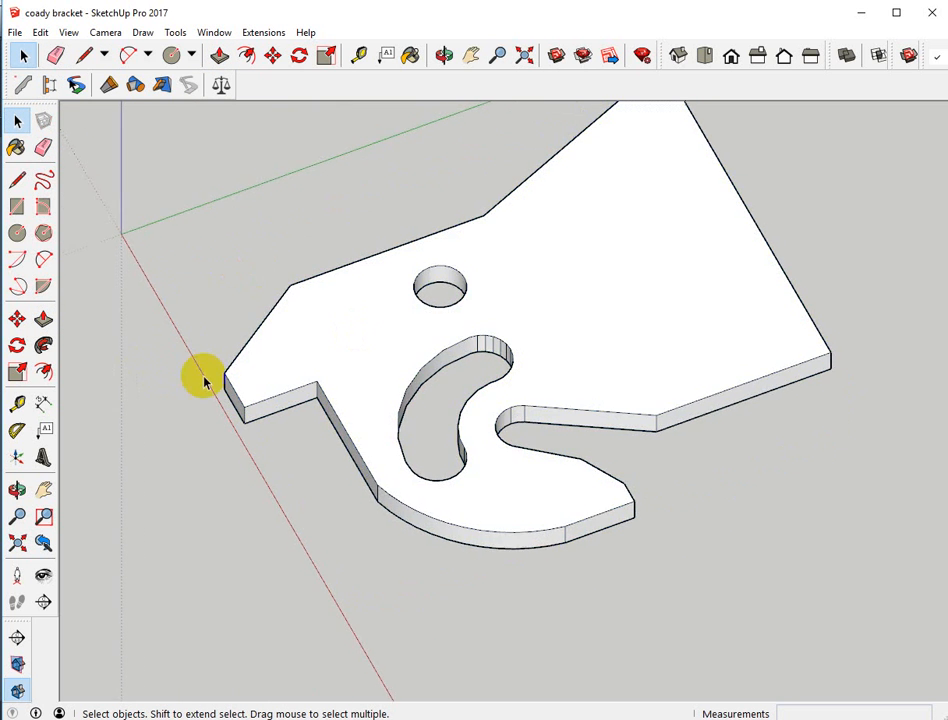
middle_drag(201, 377, 427, 398)
scroll(427, 398, up, 2)
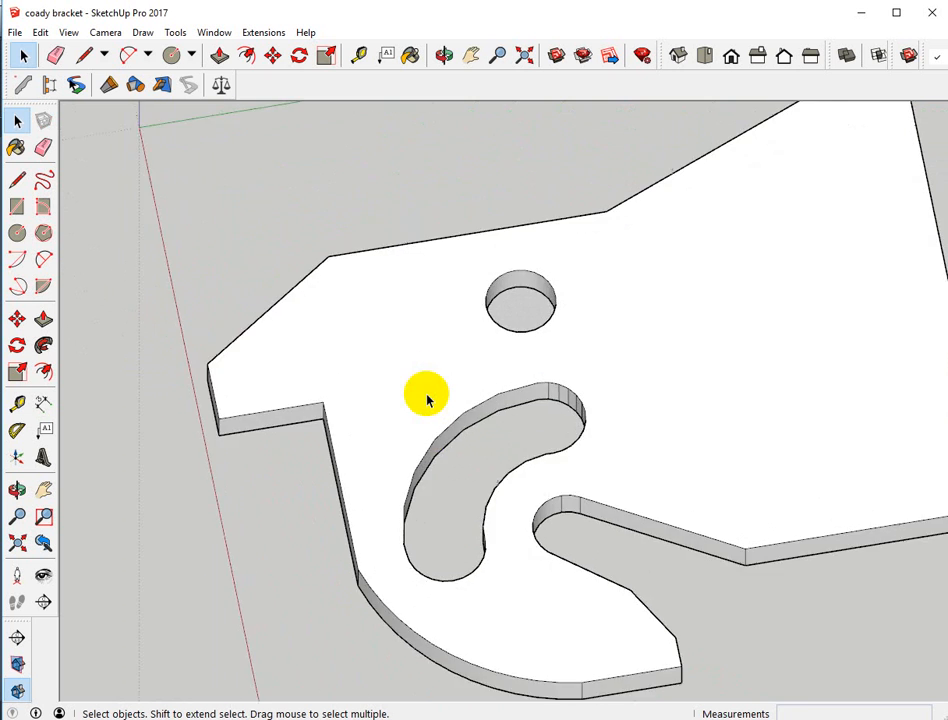
scroll(427, 398, down, 2)
middle_drag(625, 320, 604, 432)
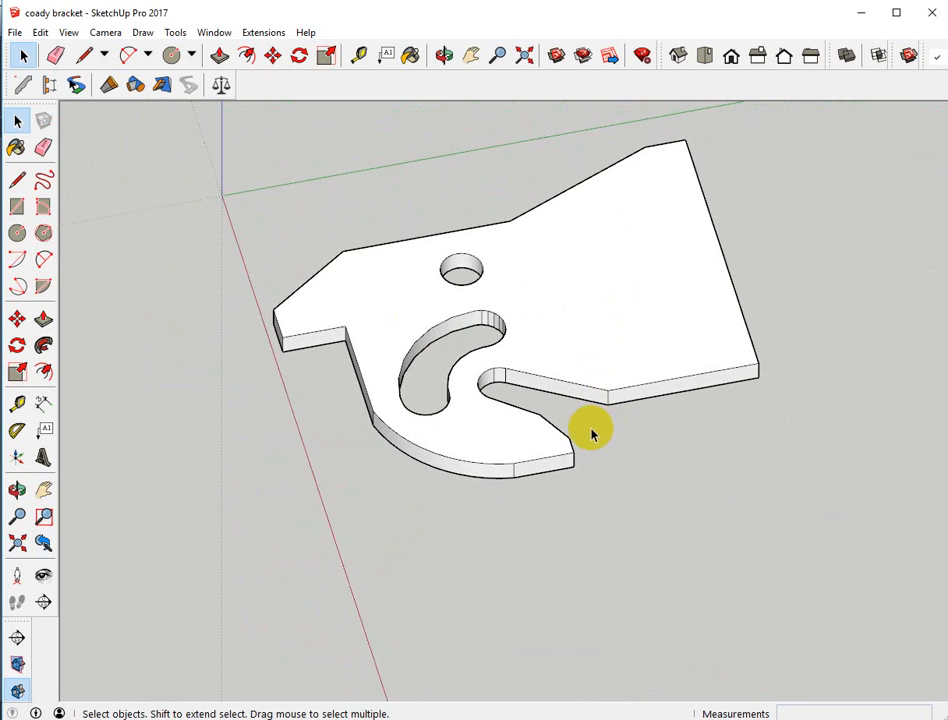